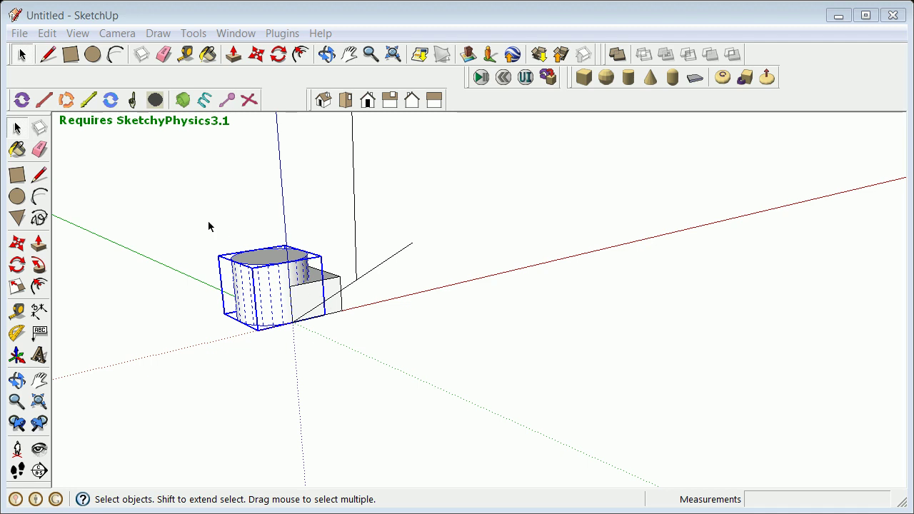
- Fit the box-and-cylinder model in view and select all its geometry to erase
{"action": "left_click", "coordinate": [39, 403]}
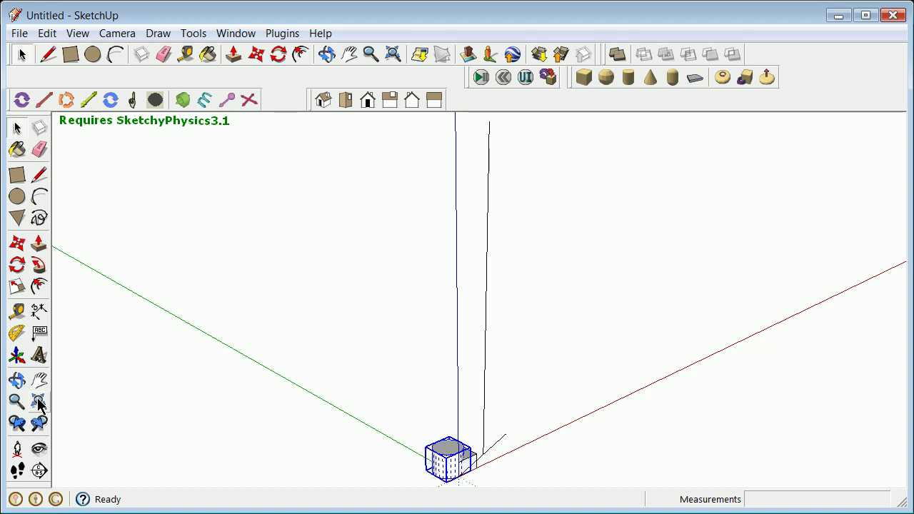
{"action": "left_click_drag", "start_coordinate": [189, 172], "coordinate": [431, 436]}
{"action": "right_click", "coordinate": [342, 410]}
- Erase the selected geometry and orbit the empty view to a new angle
{"action": "left_click", "coordinate": [414, 175]}
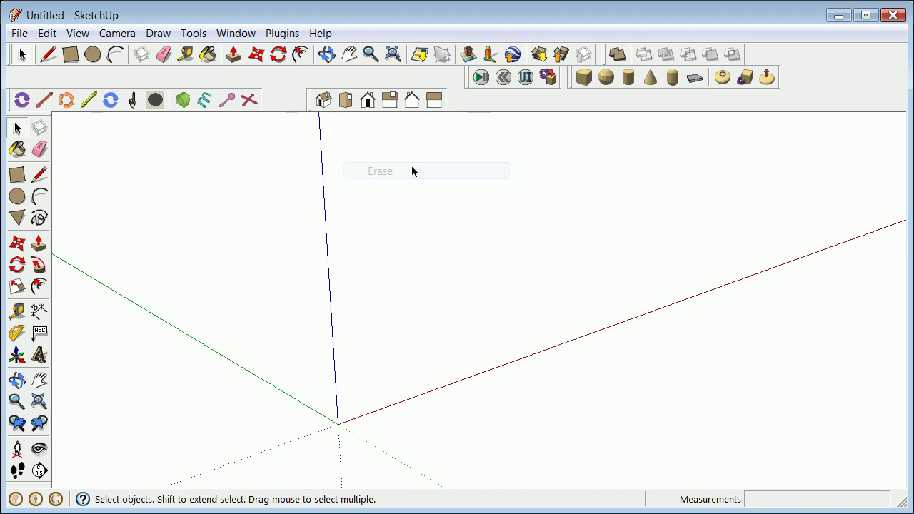
{"action": "scroll", "coordinate": [388, 408], "scroll_direction": "up", "scroll_amount": 2}
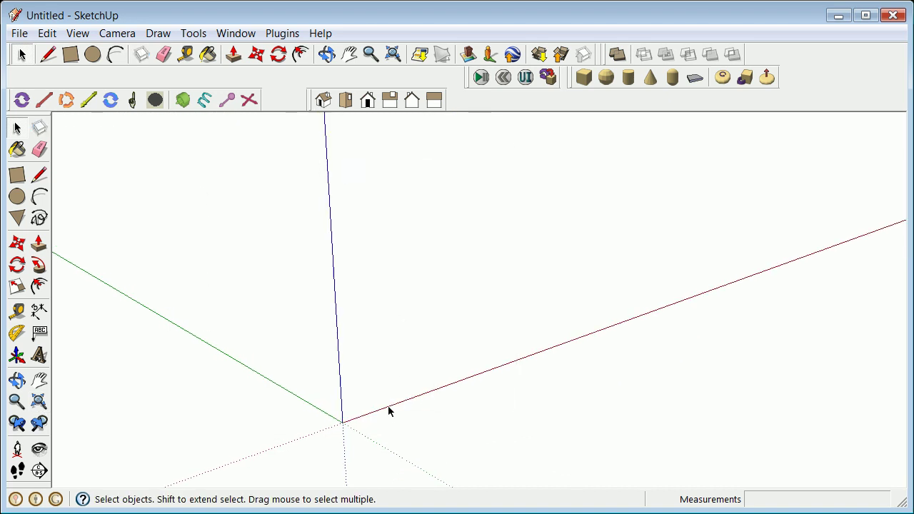
{"action": "left_click", "coordinate": [79, 33]}
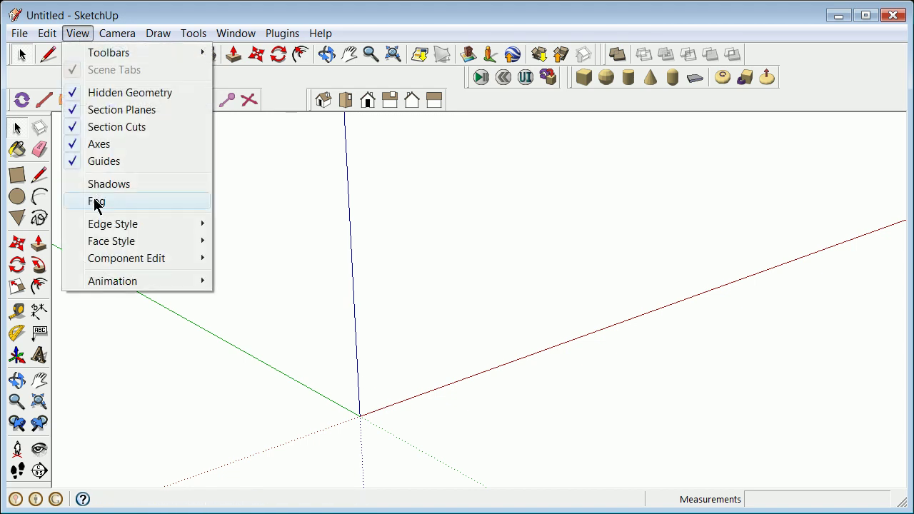
{"action": "mouse_move", "coordinate": [133, 281]}
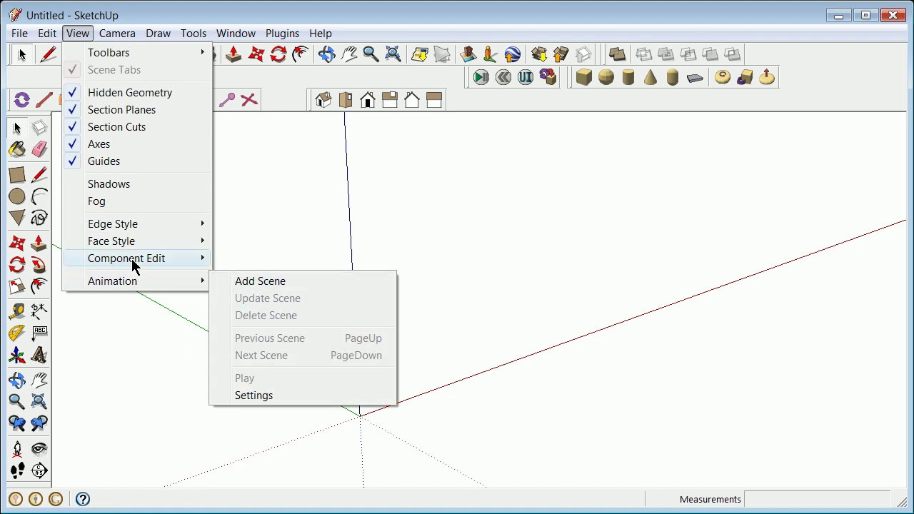
{"action": "left_click", "coordinate": [16, 380]}
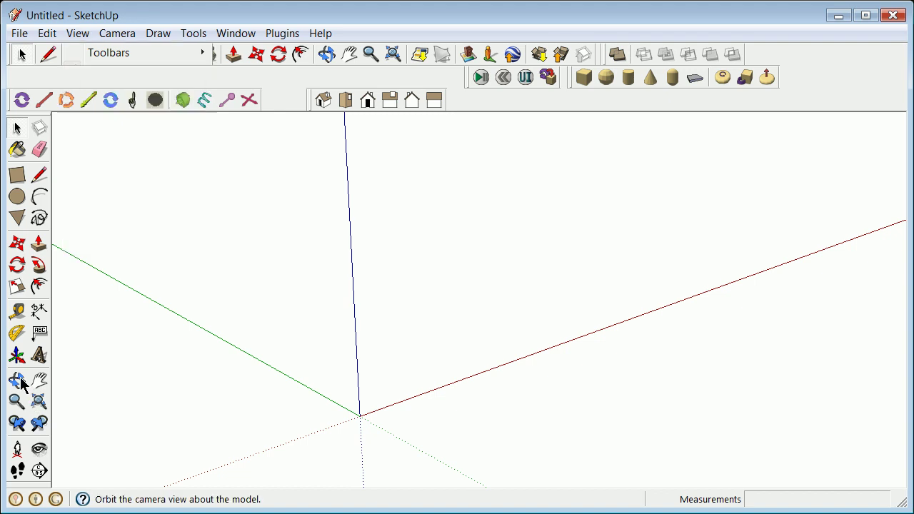
{"action": "left_click_drag", "start_coordinate": [449, 312], "coordinate": [428, 353]}
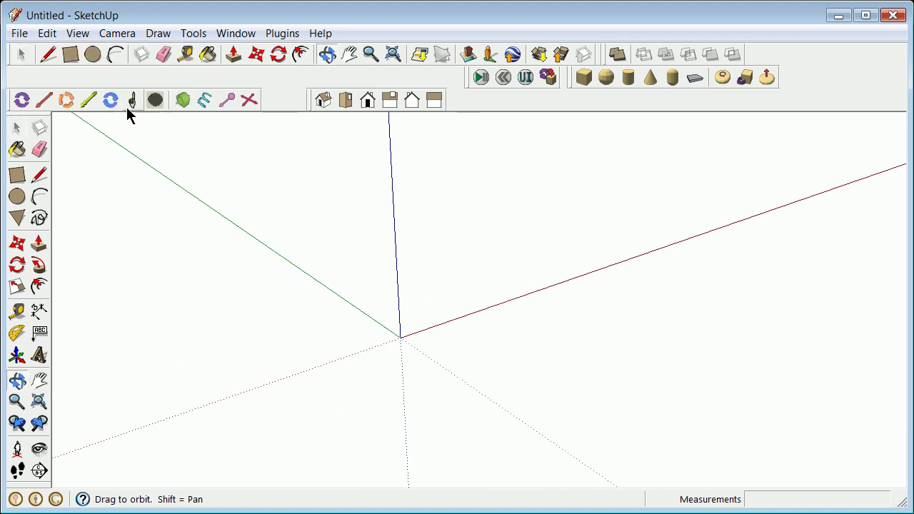
- Save the current view as Scene 1 without saving style changes
{"action": "left_click", "coordinate": [76, 33]}
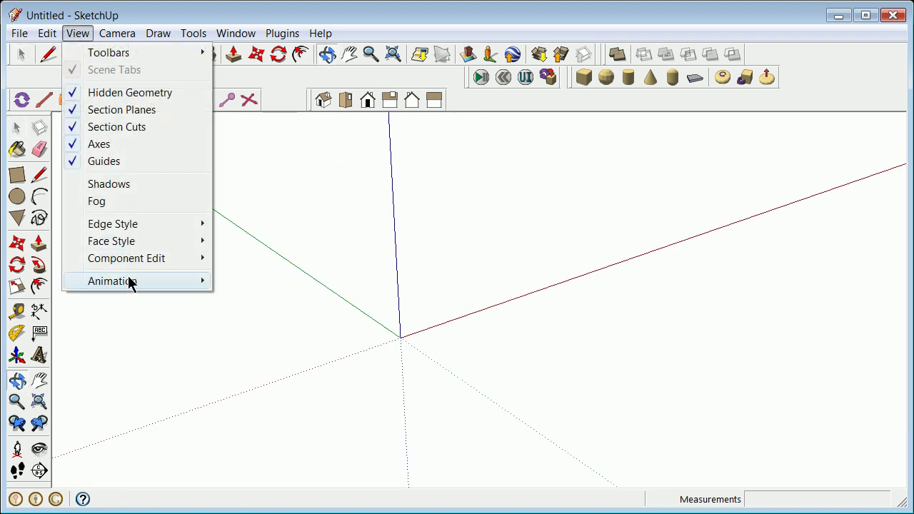
{"action": "mouse_move", "coordinate": [128, 280]}
{"action": "left_click", "coordinate": [263, 282]}
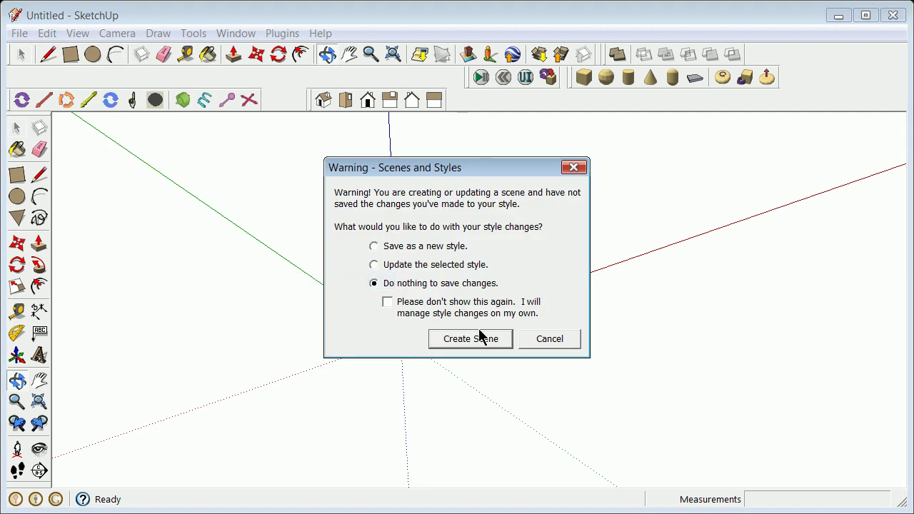
{"action": "left_click", "coordinate": [457, 342]}
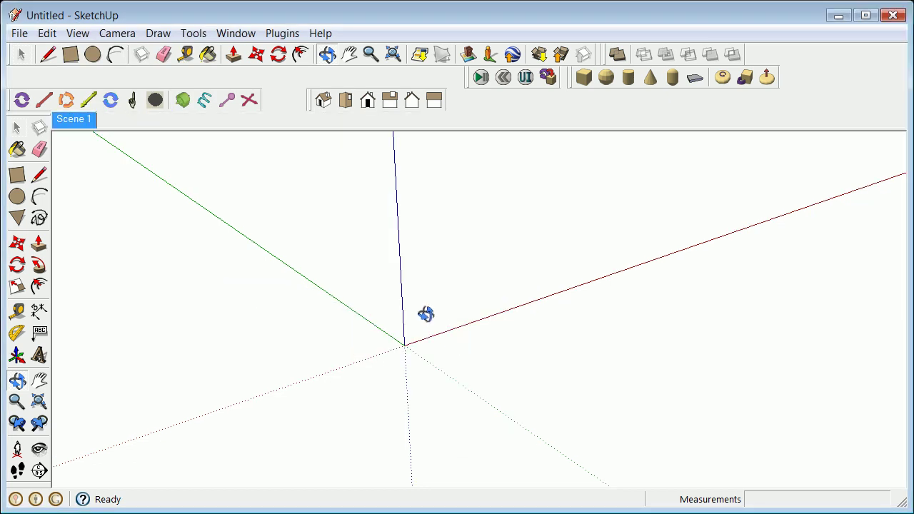
- Orbit to another angle, add it as Scene 2, then switch between Scene 1 and Scene 2
{"action": "left_click_drag", "start_coordinate": [437, 334], "coordinate": [391, 442]}
{"action": "left_click", "coordinate": [77, 33]}
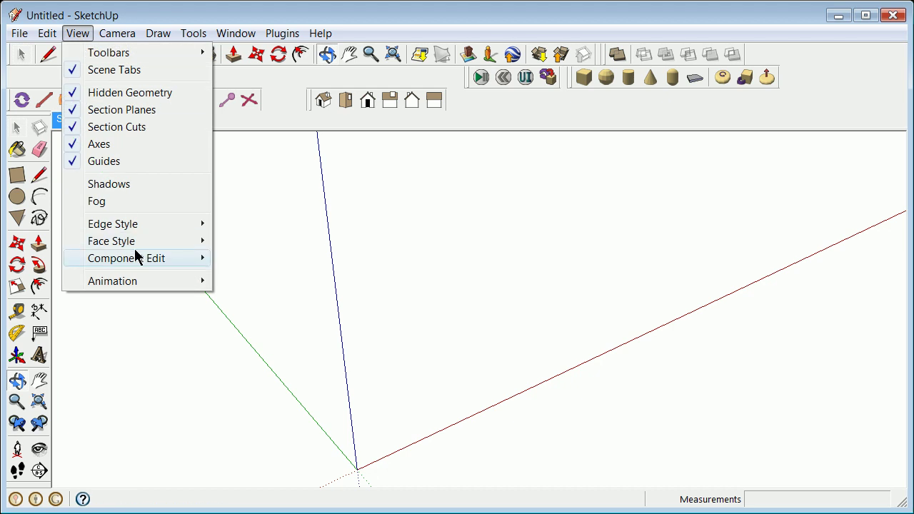
{"action": "mouse_move", "coordinate": [142, 275]}
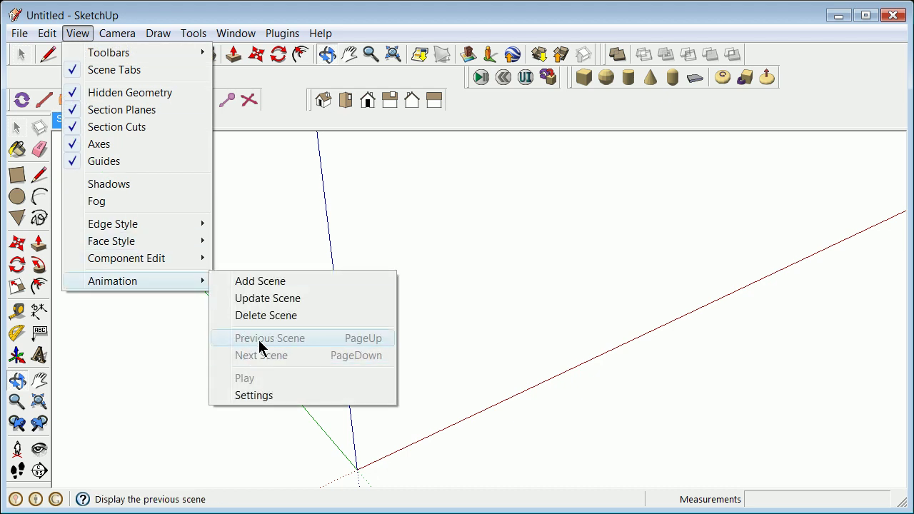
{"action": "left_click", "coordinate": [243, 281]}
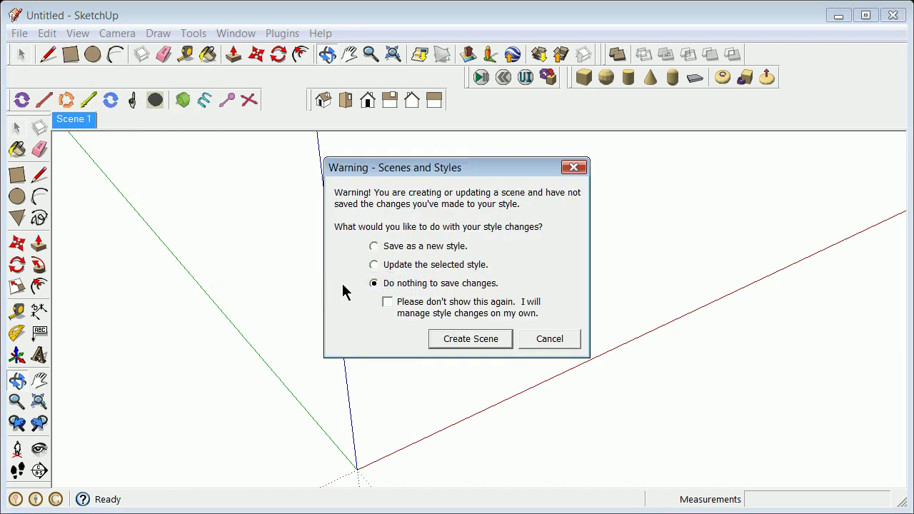
{"action": "left_click", "coordinate": [466, 340]}
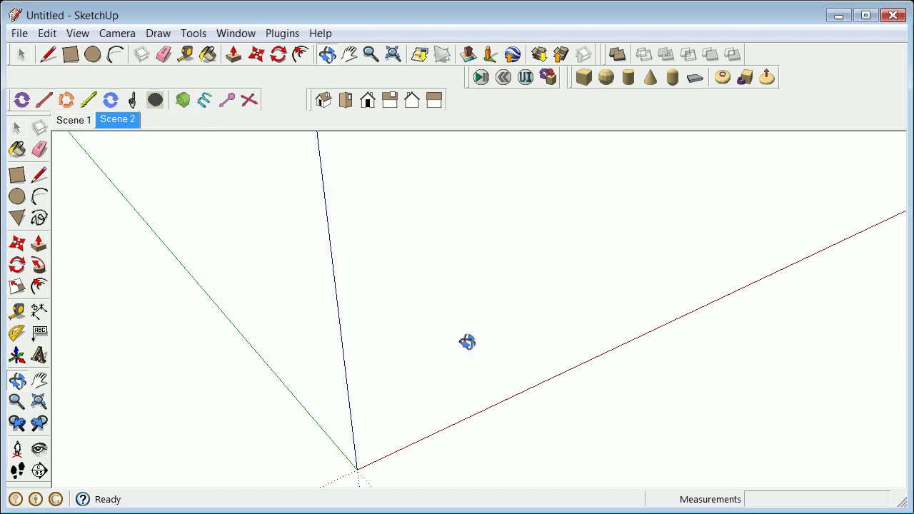
{"action": "left_click", "coordinate": [74, 121]}
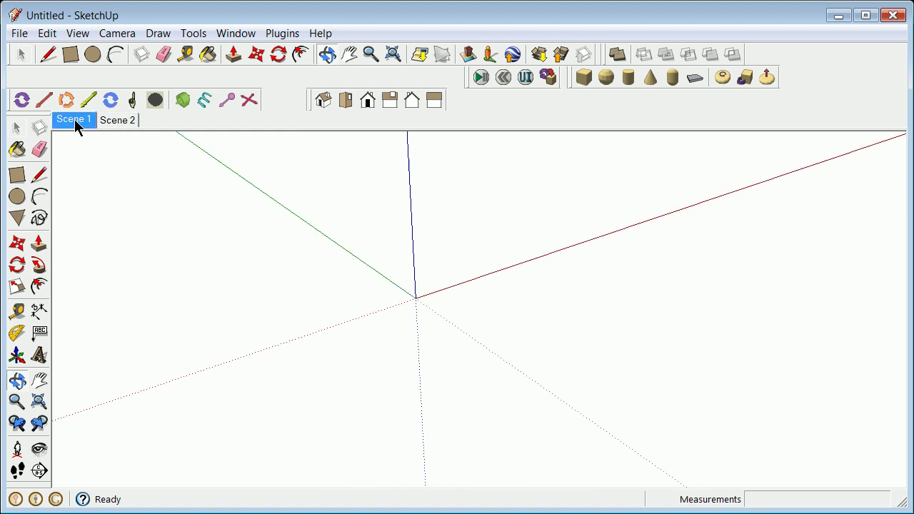
{"action": "left_click", "coordinate": [116, 120]}
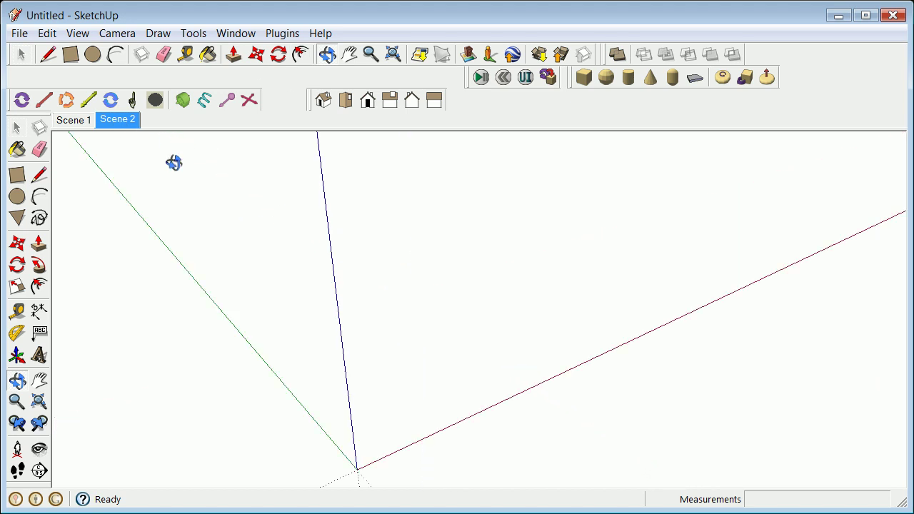
{"action": "left_click", "coordinate": [232, 38]}
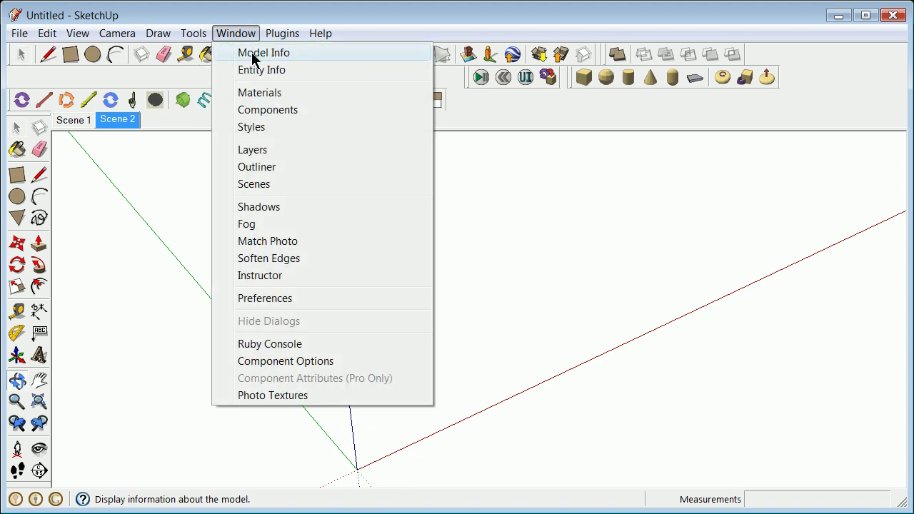
{"action": "left_click", "coordinate": [255, 57]}
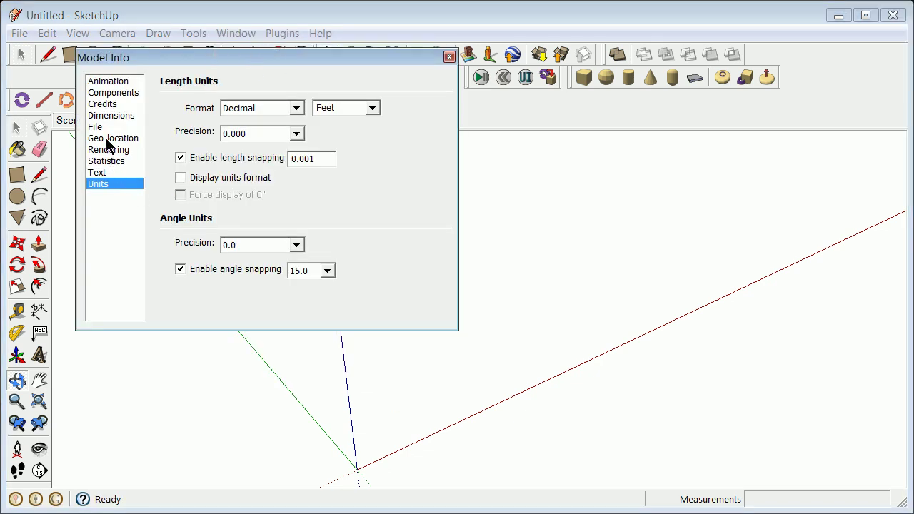
{"action": "left_click", "coordinate": [108, 81]}
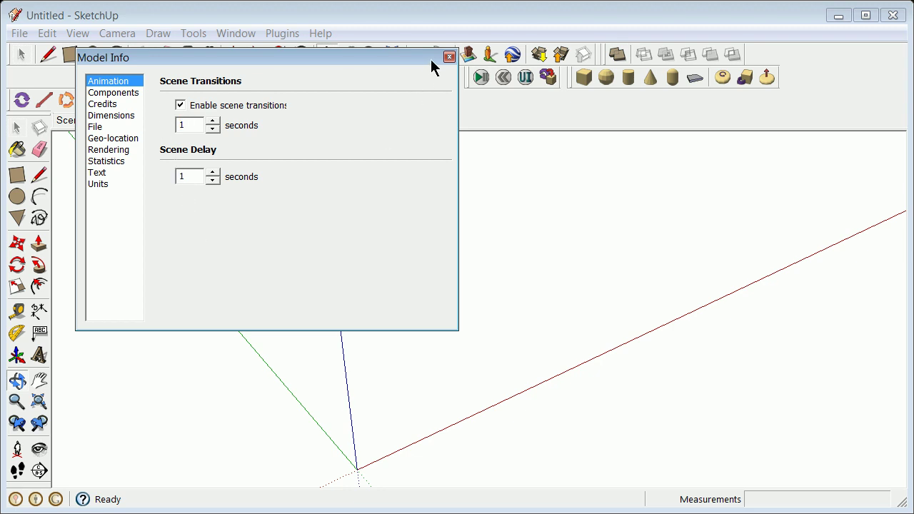
{"action": "left_click", "coordinate": [450, 58]}
{"action": "left_click_drag", "start_coordinate": [375, 335], "coordinate": [355, 429]}
{"action": "left_click", "coordinate": [17, 381]}
{"action": "left_click_drag", "start_coordinate": [461, 365], "coordinate": [357, 363]}
- Reset the camera to the Iso standard view and orbit slightly around the origin
{"action": "left_click", "coordinate": [112, 32]}
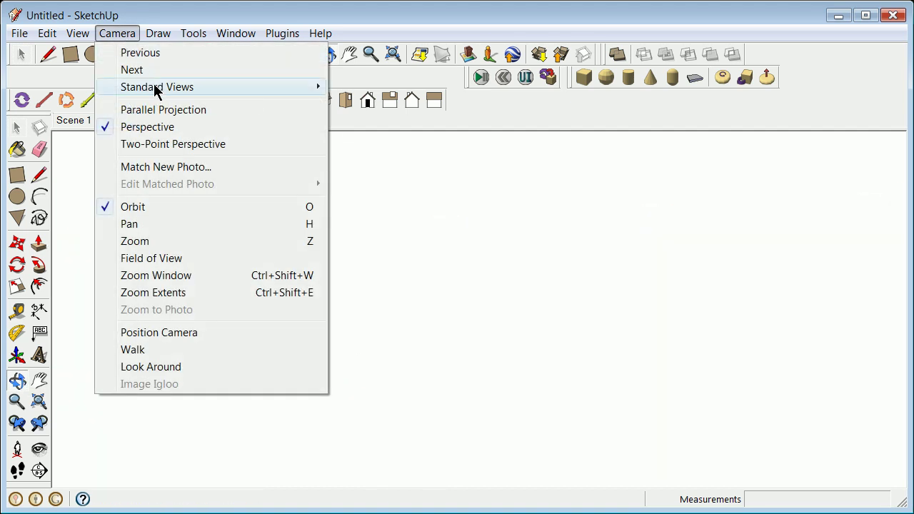
{"action": "mouse_move", "coordinate": [157, 86]}
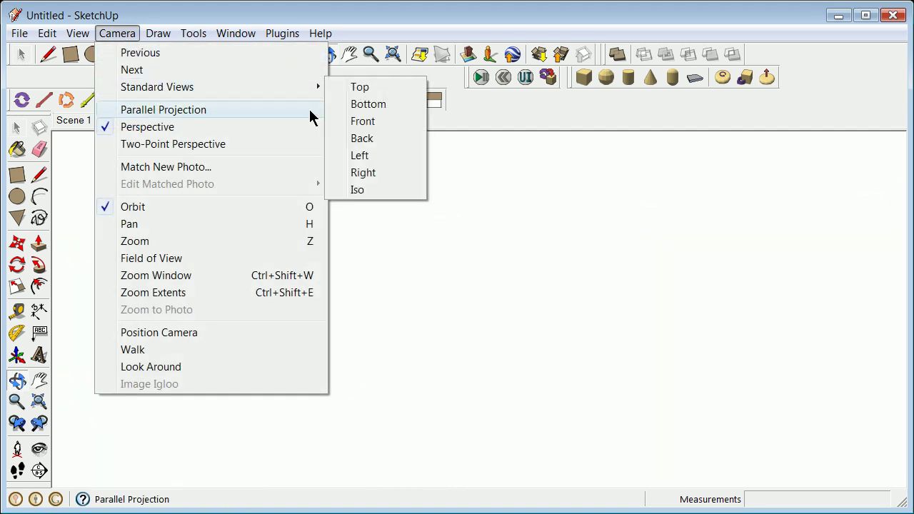
{"action": "left_click", "coordinate": [363, 190]}
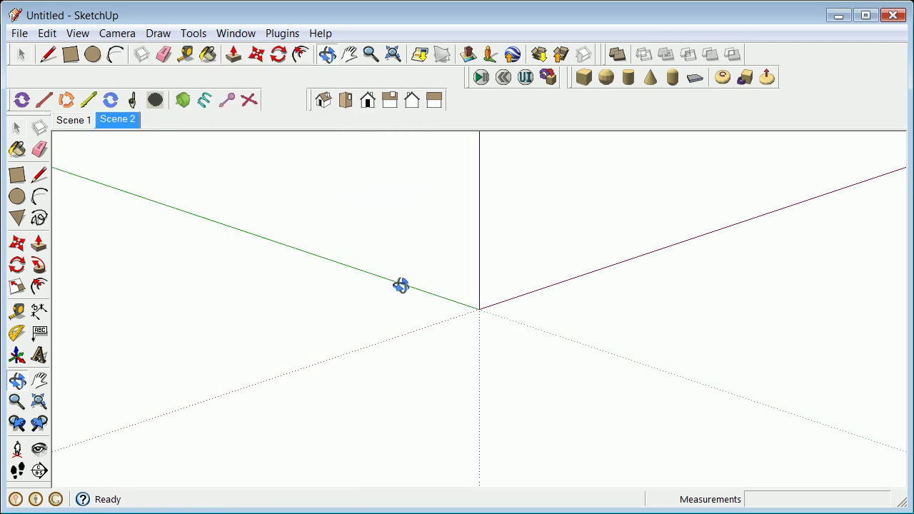
{"action": "mouse_move", "coordinate": [445, 290]}
{"action": "left_mouse_down"}
{"action": "mouse_move", "coordinate": [537, 300]}
{"action": "mouse_move", "coordinate": [351, 377]}
{"action": "mouse_move", "coordinate": [531, 281]}
{"action": "mouse_move", "coordinate": [543, 265]}
{"action": "mouse_move", "coordinate": [724, 235]}
{"action": "mouse_move", "coordinate": [484, 369]}
{"action": "mouse_move", "coordinate": [455, 288]}
{"action": "left_mouse_up"}
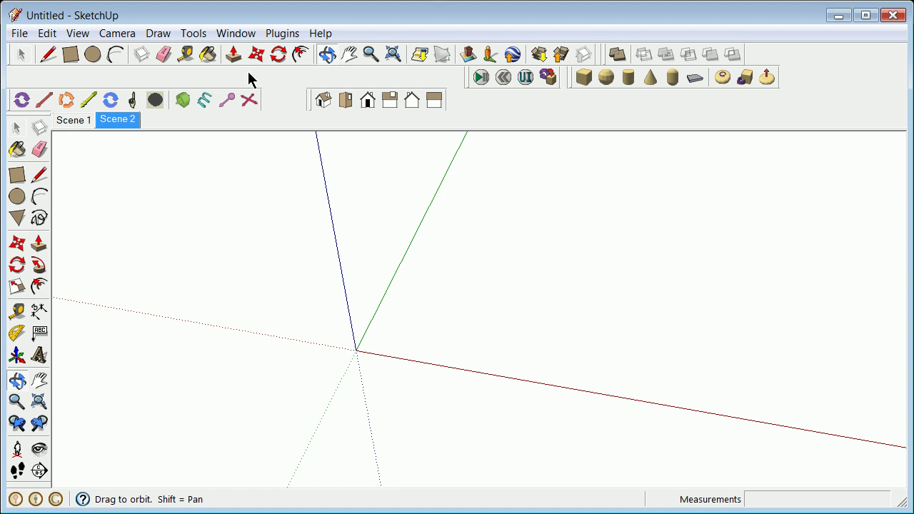
- Draw a 64.035 square at the origin and push/pull it up into a box
{"action": "left_click", "coordinate": [70, 54]}
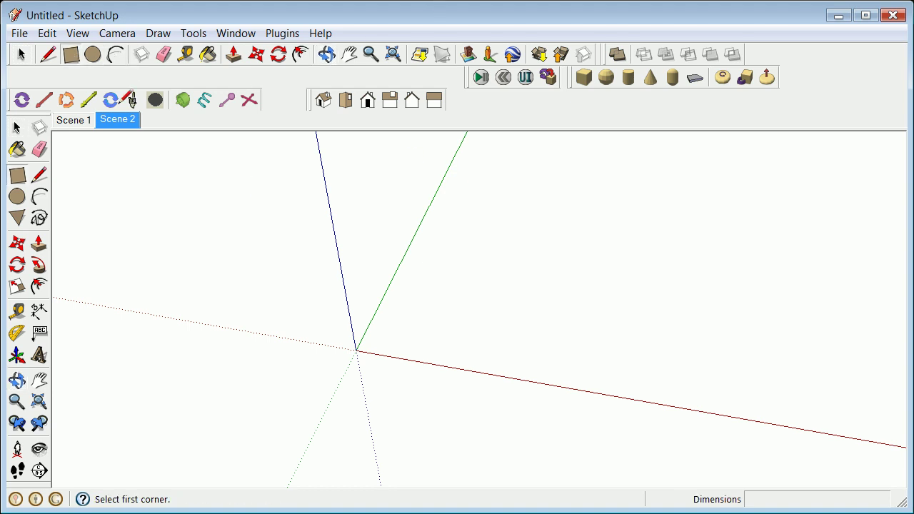
{"action": "left_click", "coordinate": [356, 351]}
{"action": "left_click", "coordinate": [332, 315]}
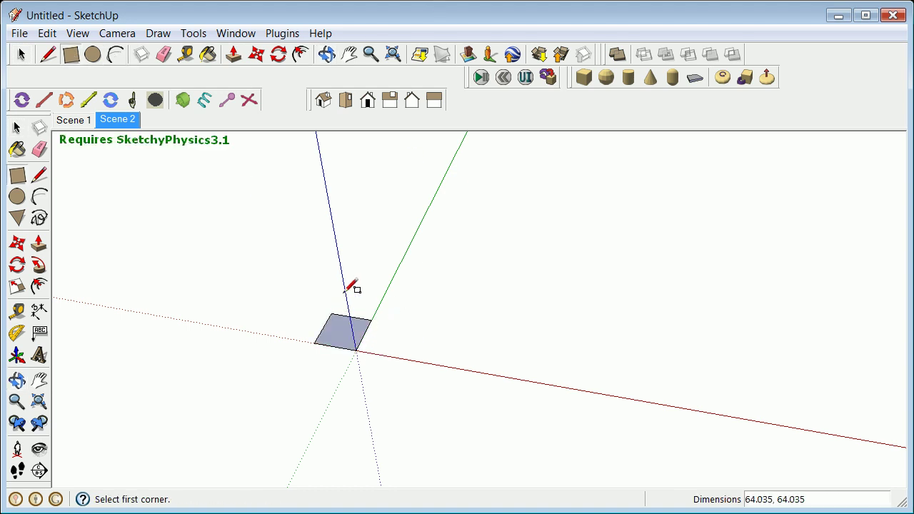
{"action": "key", "text": "p"}
{"action": "left_click_drag", "start_coordinate": [351, 341], "coordinate": [289, 264]}
- Select the whole box and make it a group
{"action": "left_click", "coordinate": [16, 127]}
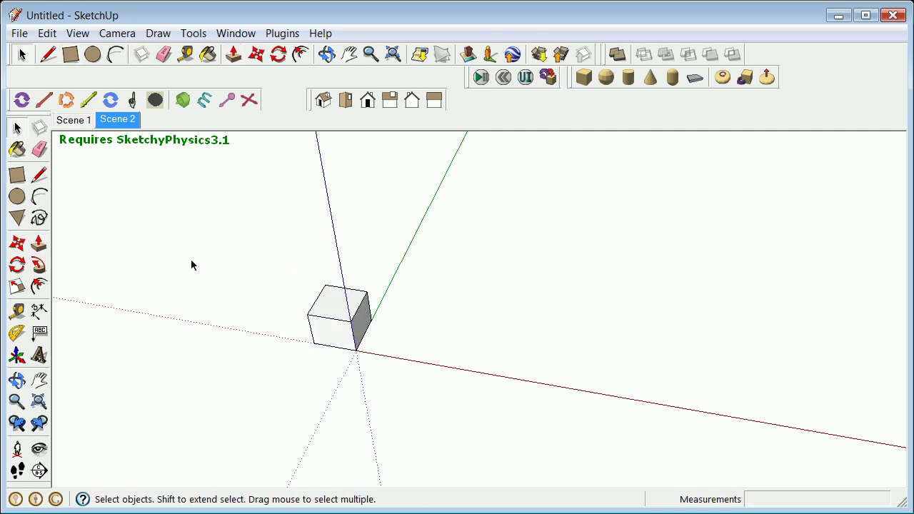
{"action": "left_click_drag", "start_coordinate": [193, 260], "coordinate": [367, 368]}
{"action": "right_click", "coordinate": [336, 326]}
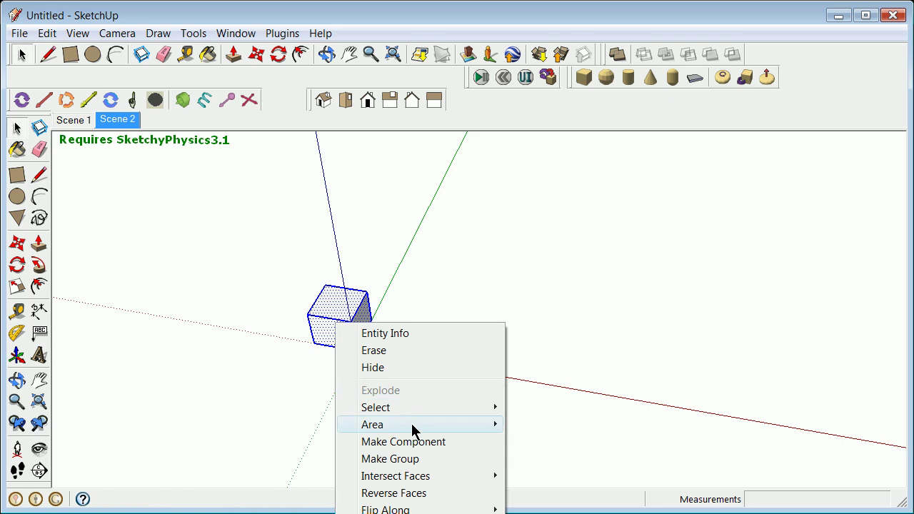
{"action": "left_click", "coordinate": [414, 460]}
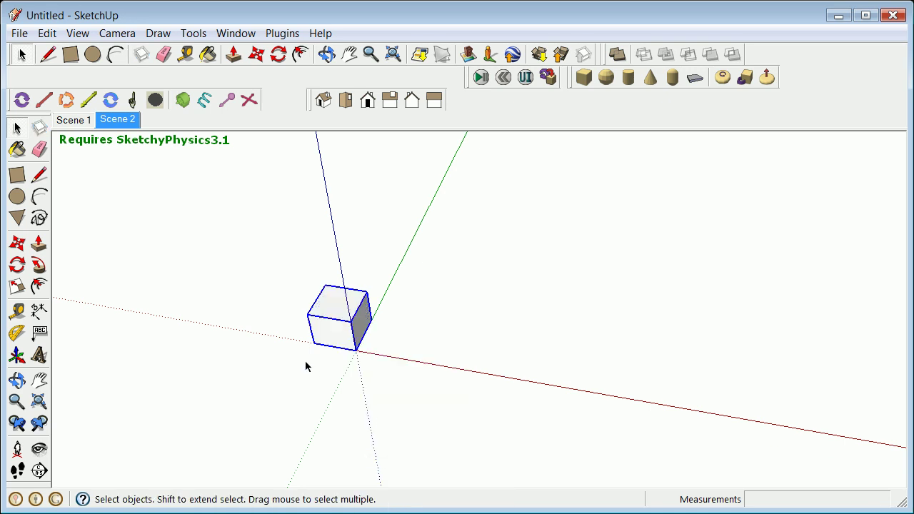
- Move the box group left along the red axis to sit beside the origin
{"action": "left_click", "coordinate": [17, 243]}
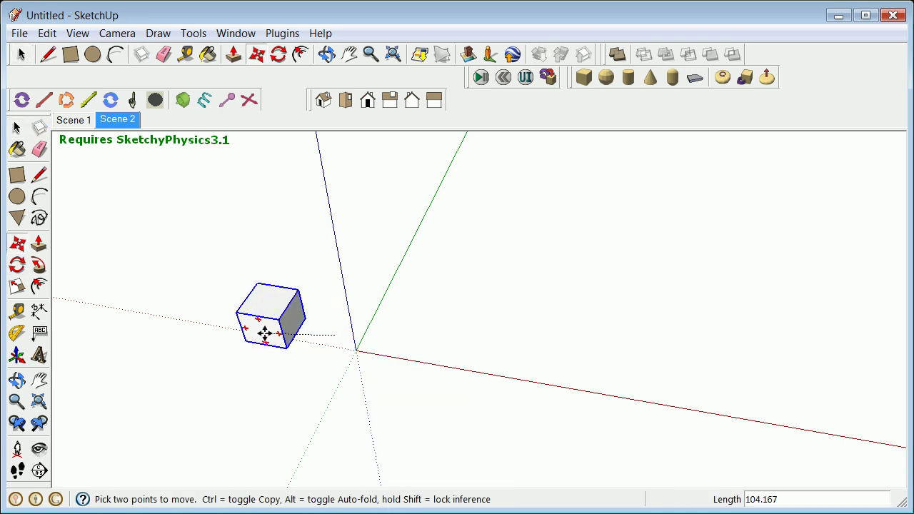
{"action": "left_click", "coordinate": [254, 322]}
{"action": "scroll", "coordinate": [390, 350], "scroll_direction": "down", "scroll_amount": 3}
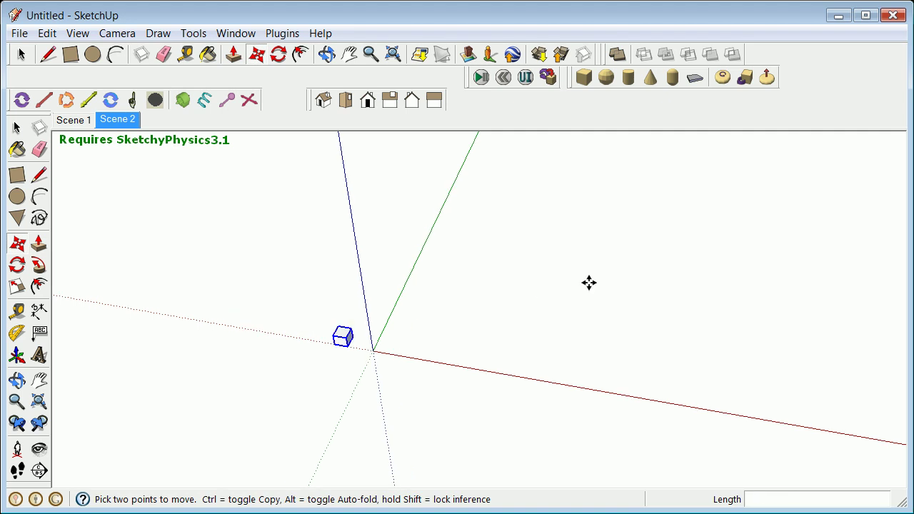
{"action": "scroll", "coordinate": [590, 283], "scroll_direction": "down", "scroll_amount": 3}
{"action": "scroll", "coordinate": [741, 249], "scroll_direction": "up", "scroll_amount": 3}
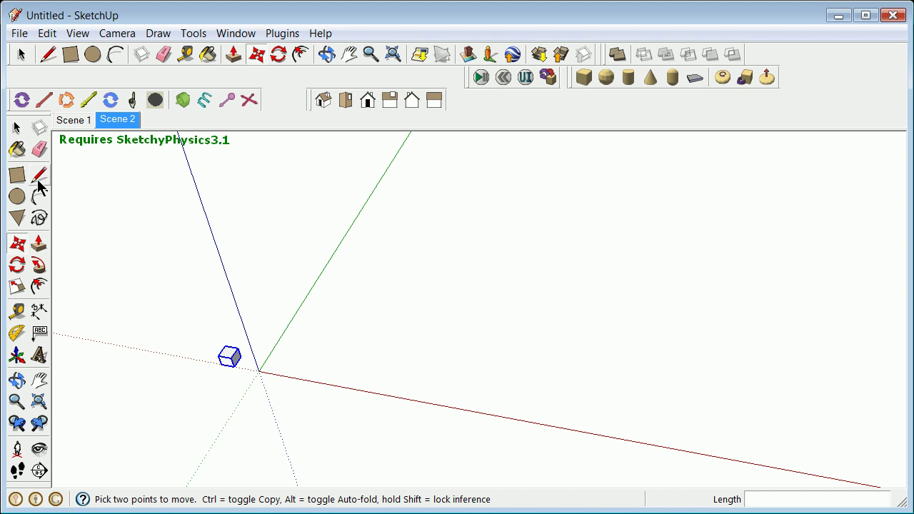
- Draw a large ground rectangle, about 2546 by 2512, from the origin
{"action": "left_click", "coordinate": [16, 177]}
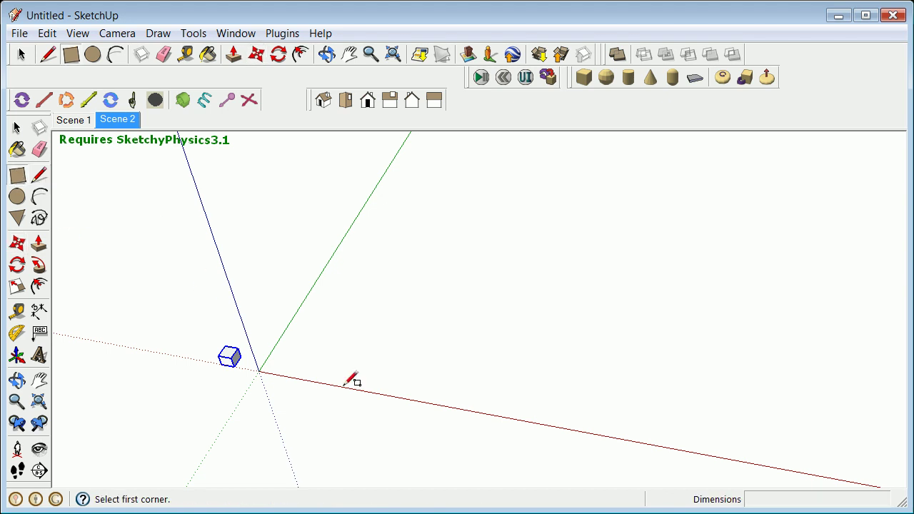
{"action": "left_click", "coordinate": [259, 371]}
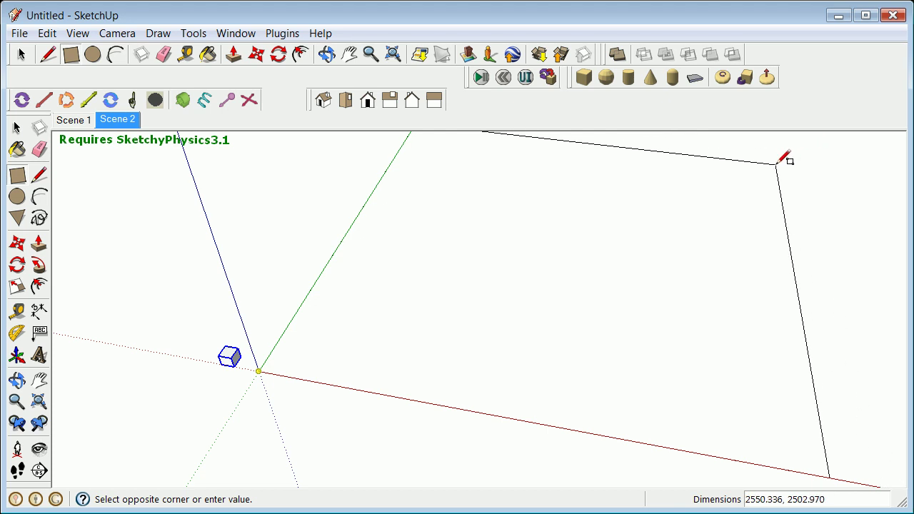
{"action": "left_click", "coordinate": [779, 161]}
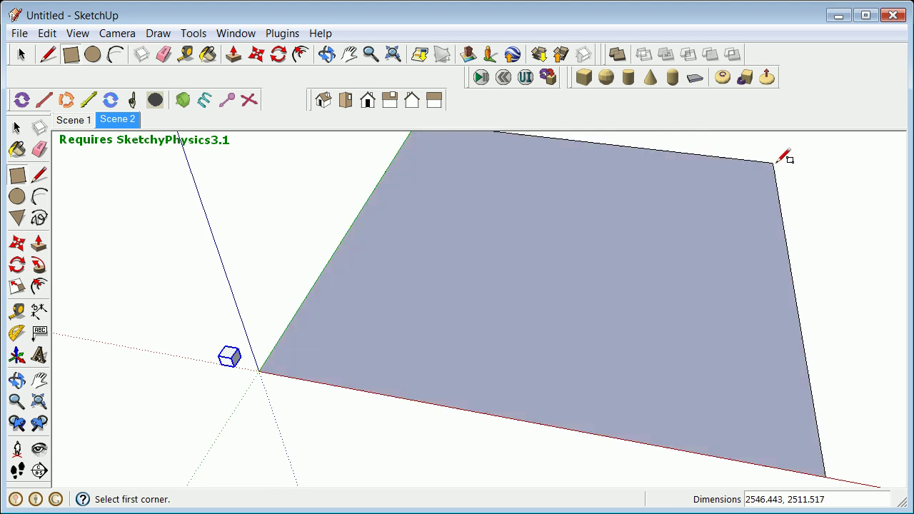
{"action": "left_click", "coordinate": [40, 174]}
{"action": "left_click", "coordinate": [258, 372]}
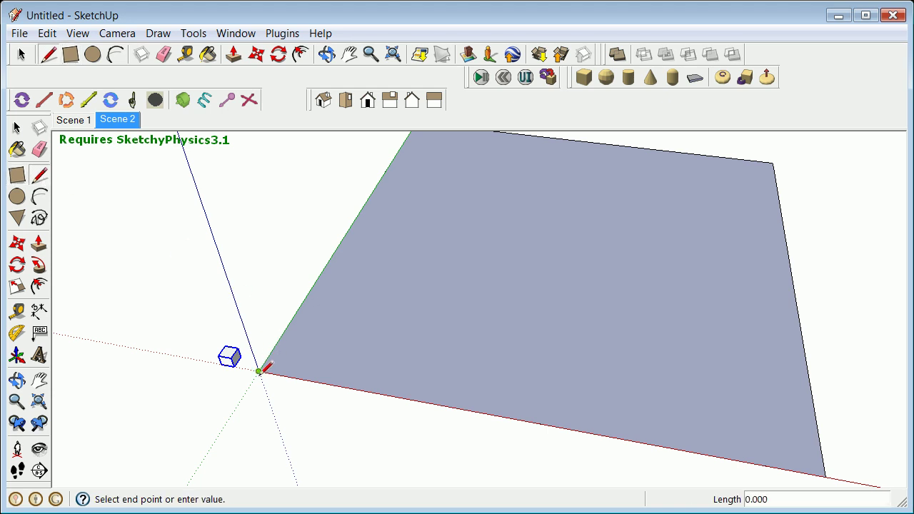
{"action": "left_click", "coordinate": [241, 243]}
{"action": "left_click", "coordinate": [186, 233]}
{"action": "left_click", "coordinate": [286, 190]}
{"action": "left_click", "coordinate": [233, 182]}
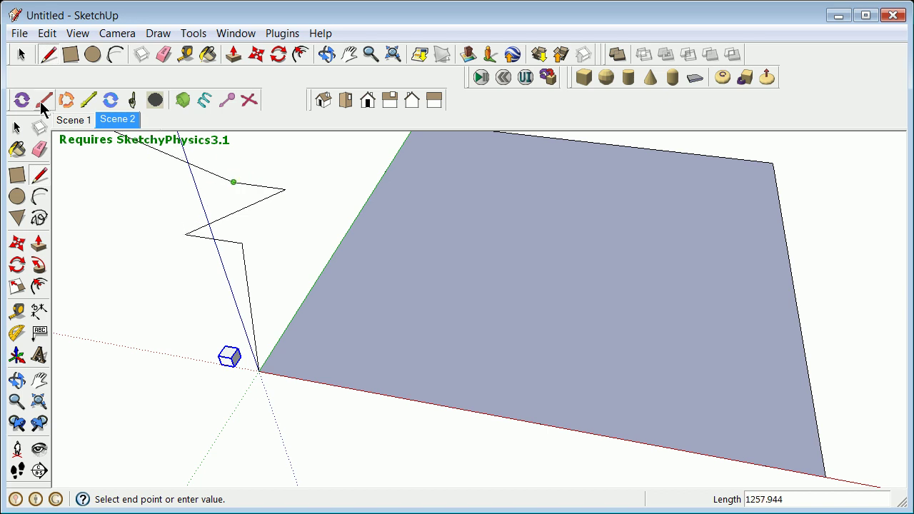
{"action": "left_click", "coordinate": [17, 127]}
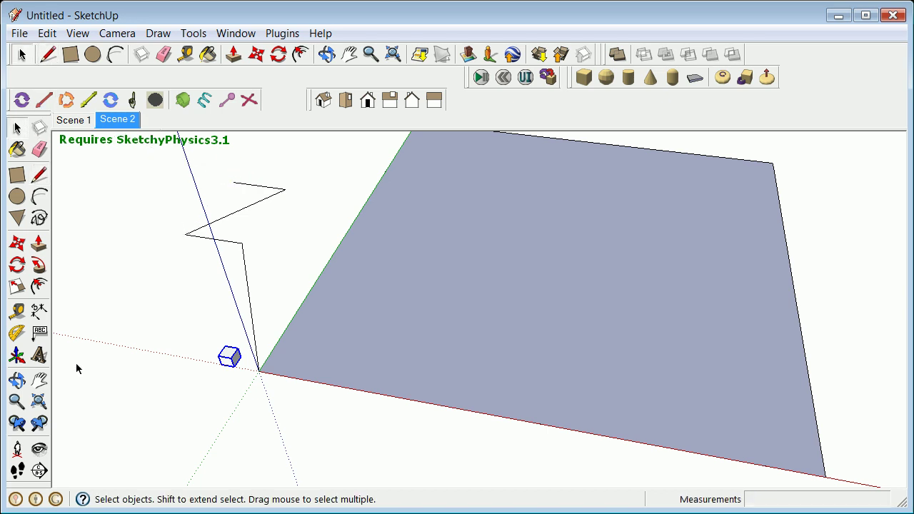
{"action": "left_click", "coordinate": [17, 380]}
{"action": "left_click_drag", "start_coordinate": [214, 328], "coordinate": [121, 288]}
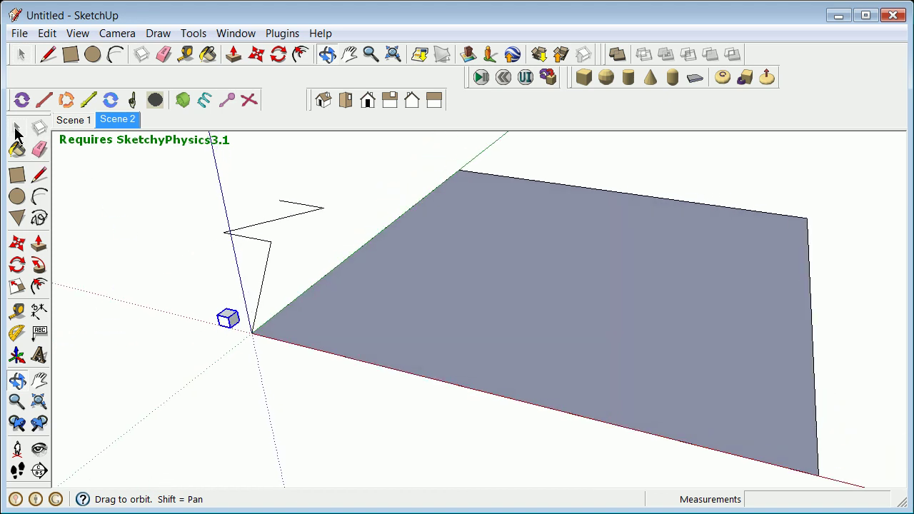
{"action": "left_click", "coordinate": [17, 128]}
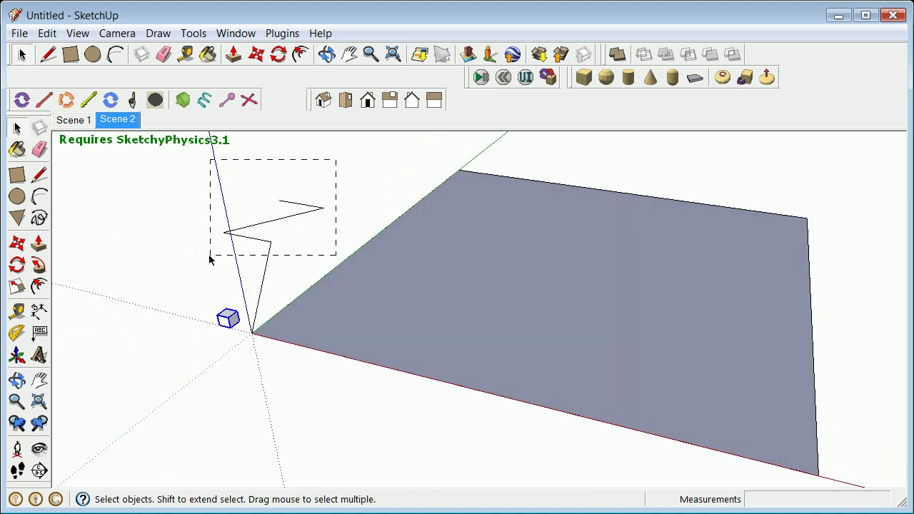
{"action": "left_click_drag", "start_coordinate": [210, 259], "coordinate": [211, 256]}
{"action": "right_click", "coordinate": [243, 238]}
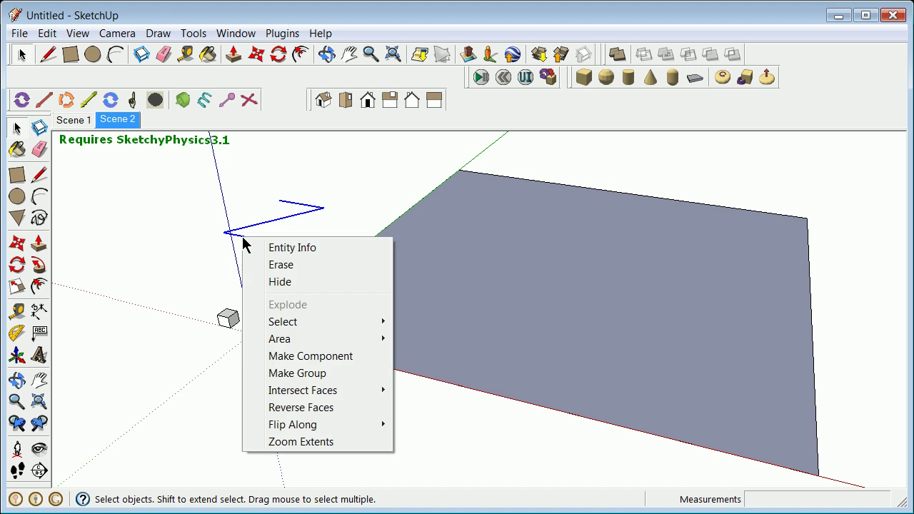
{"action": "left_click", "coordinate": [291, 270]}
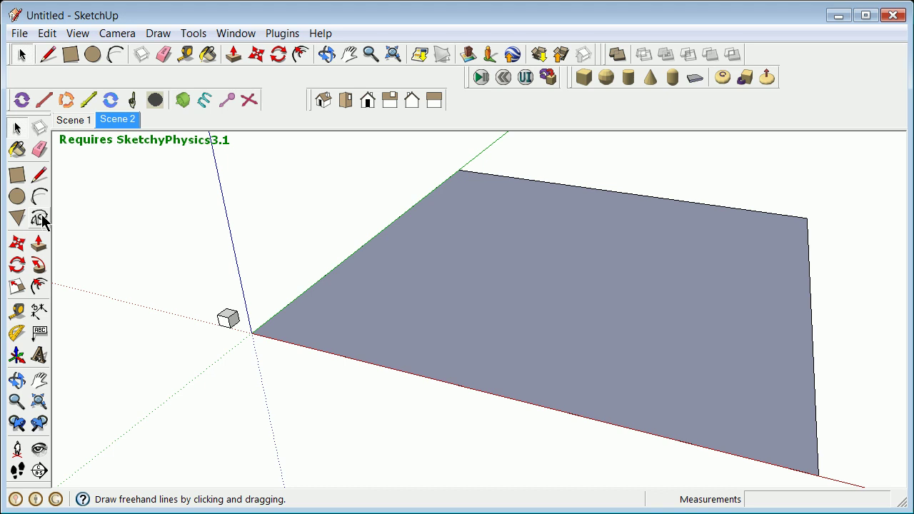
- Sketch a freehand curve across the ground rectangle face
{"action": "left_click", "coordinate": [41, 220]}
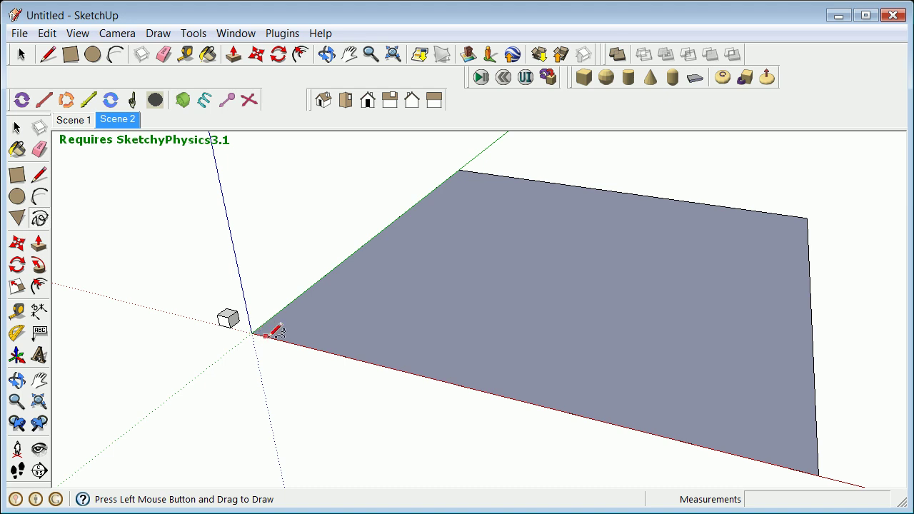
{"action": "mouse_move", "coordinate": [325, 325]}
{"action": "left_mouse_down"}
{"action": "mouse_move", "coordinate": [380, 288]}
{"action": "mouse_move", "coordinate": [486, 351]}
{"action": "mouse_move", "coordinate": [533, 348]}
{"action": "mouse_move", "coordinate": [569, 296]}
{"action": "mouse_move", "coordinate": [550, 245]}
{"action": "mouse_move", "coordinate": [584, 241]}
{"action": "mouse_move", "coordinate": [613, 215]}
{"action": "mouse_move", "coordinate": [560, 189]}
{"action": "mouse_move", "coordinate": [520, 195]}
{"action": "mouse_move", "coordinate": [409, 240]}
{"action": "mouse_move", "coordinate": [321, 325]}
{"action": "left_mouse_up"}
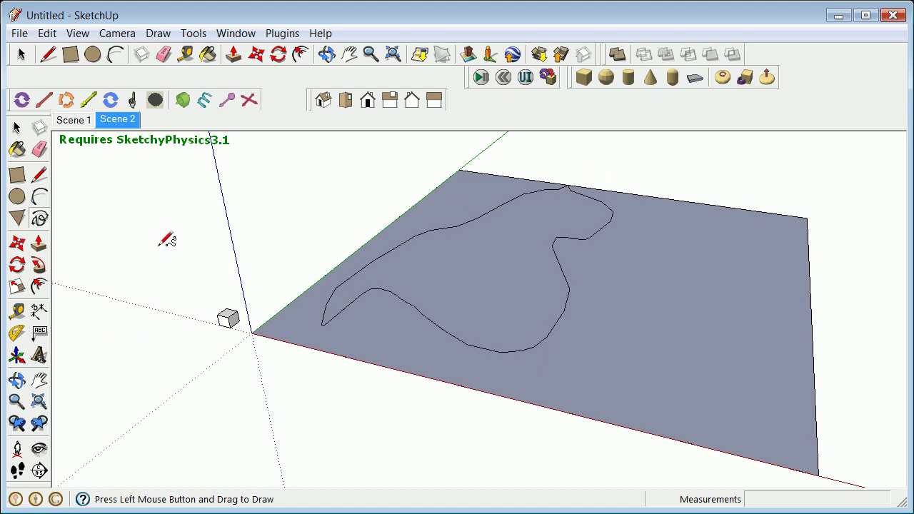
- Orbit and zoom in to inspect the closed freehand outline on the ground face
{"action": "left_click", "coordinate": [16, 380]}
{"action": "left_click_drag", "start_coordinate": [667, 378], "coordinate": [590, 226]}
{"action": "scroll", "coordinate": [586, 222], "scroll_direction": "up", "scroll_amount": 3}
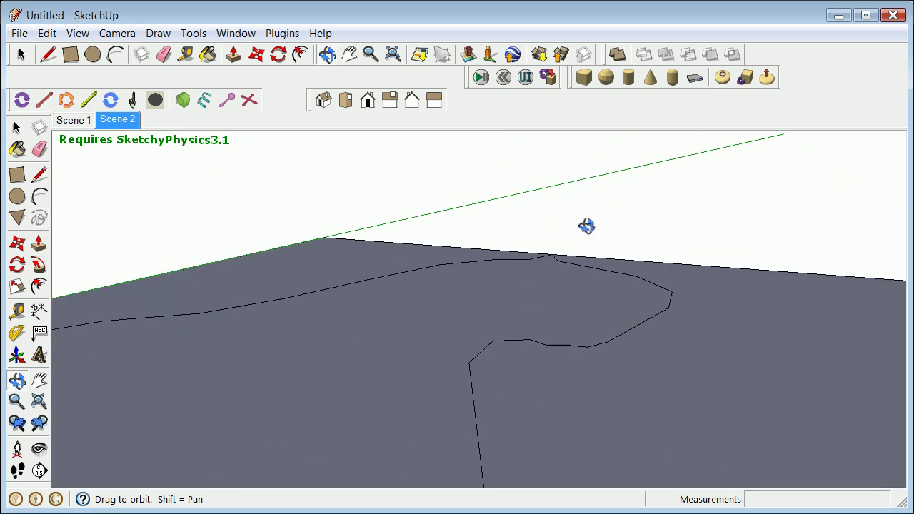
{"action": "left_click_drag", "start_coordinate": [580, 245], "coordinate": [368, 422]}
{"action": "scroll", "coordinate": [368, 422], "scroll_direction": "up", "scroll_amount": 5}
{"action": "scroll", "coordinate": [374, 438], "scroll_direction": "up", "scroll_amount": 1}
{"action": "scroll", "coordinate": [378, 449], "scroll_direction": "up", "scroll_amount": 2}
{"action": "scroll", "coordinate": [372, 451], "scroll_direction": "up", "scroll_amount": 2}
{"action": "scroll", "coordinate": [371, 450], "scroll_direction": "down", "scroll_amount": 6}
{"action": "scroll", "coordinate": [377, 474], "scroll_direction": "up", "scroll_amount": 5}
{"action": "scroll", "coordinate": [378, 469], "scroll_direction": "up", "scroll_amount": 1}
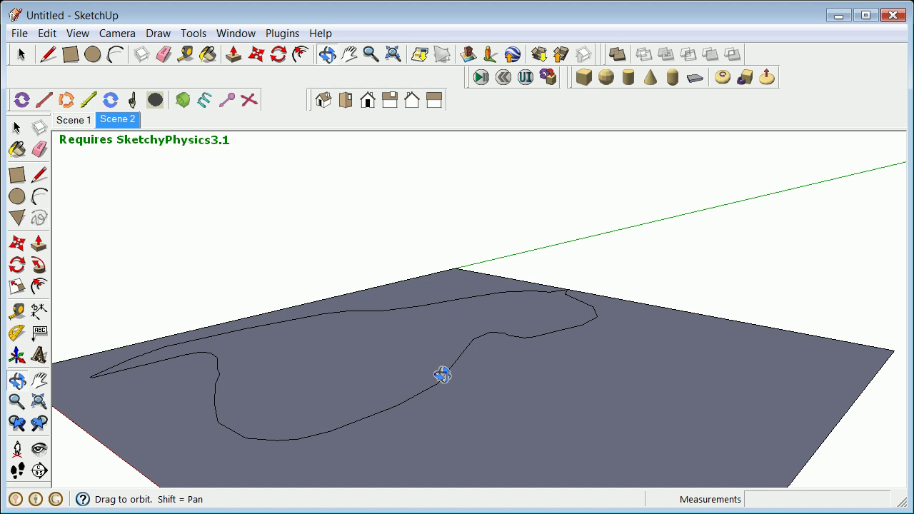
- Draw a stray line above the face, then select and erase it
{"action": "left_click", "coordinate": [39, 175]}
{"action": "left_click", "coordinate": [467, 186]}
{"action": "left_click", "coordinate": [554, 217]}
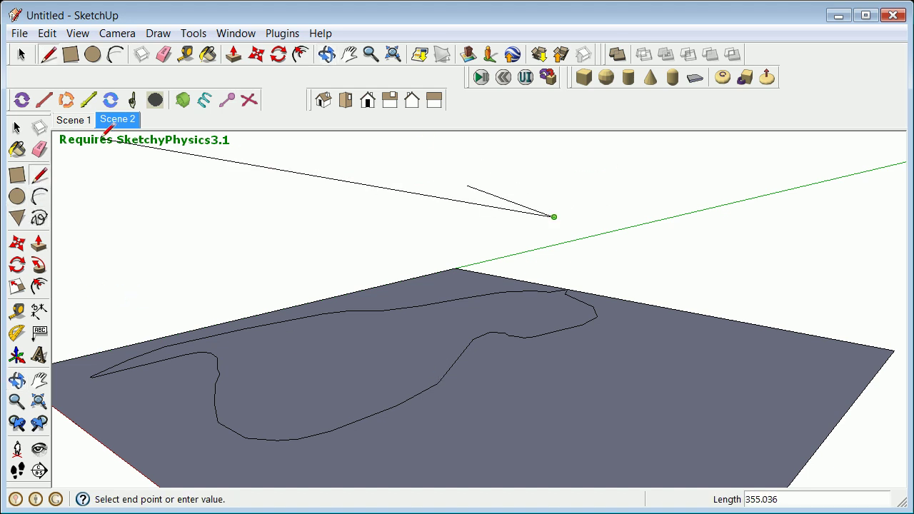
{"action": "left_click", "coordinate": [21, 130]}
{"action": "left_click", "coordinate": [473, 188]}
{"action": "right_click", "coordinate": [493, 194]}
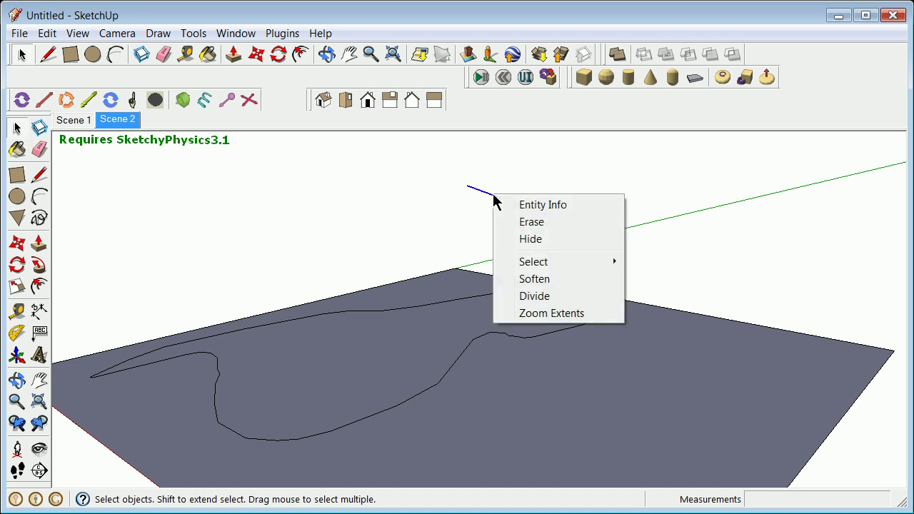
{"action": "left_click", "coordinate": [549, 223]}
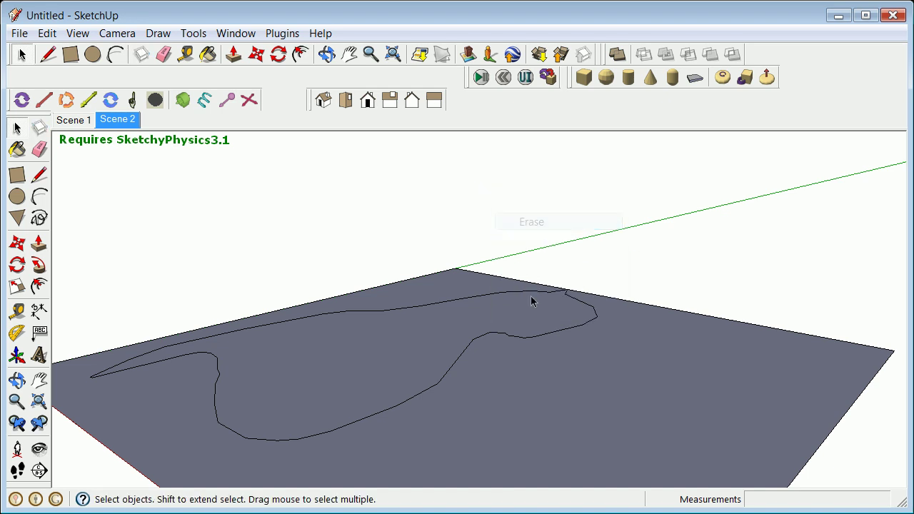
- Select the large ground face and orbit to look down on it
{"action": "left_click", "coordinate": [510, 386]}
{"action": "scroll", "coordinate": [405, 362], "scroll_direction": "up", "scroll_amount": 1}
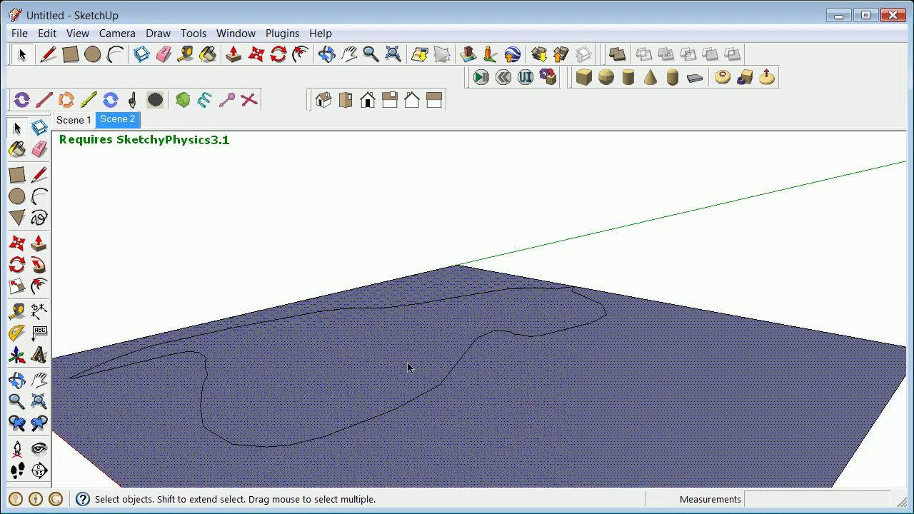
{"action": "scroll", "coordinate": [407, 364], "scroll_direction": "down", "scroll_amount": 5}
{"action": "left_click", "coordinate": [16, 382]}
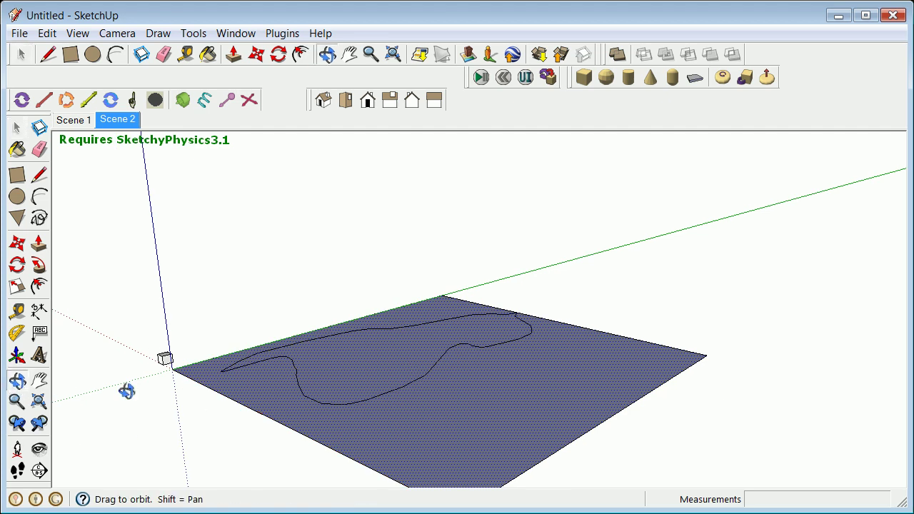
{"action": "left_click_drag", "start_coordinate": [265, 403], "coordinate": [349, 480]}
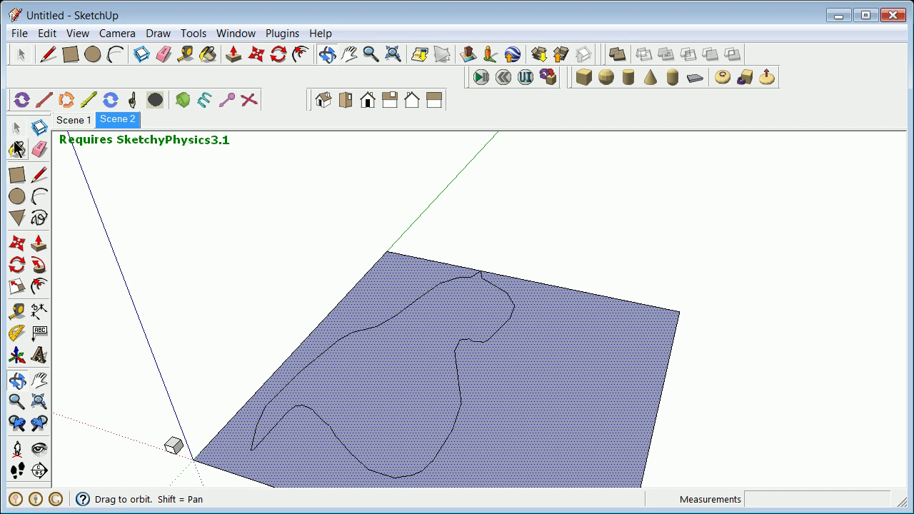
- Erase the outer face surrounding the freehand silhouette
{"action": "left_click", "coordinate": [18, 128]}
{"action": "right_click", "coordinate": [523, 385]}
{"action": "left_click", "coordinate": [638, 233]}
{"action": "left_click", "coordinate": [513, 344]}
{"action": "right_click", "coordinate": [552, 368]}
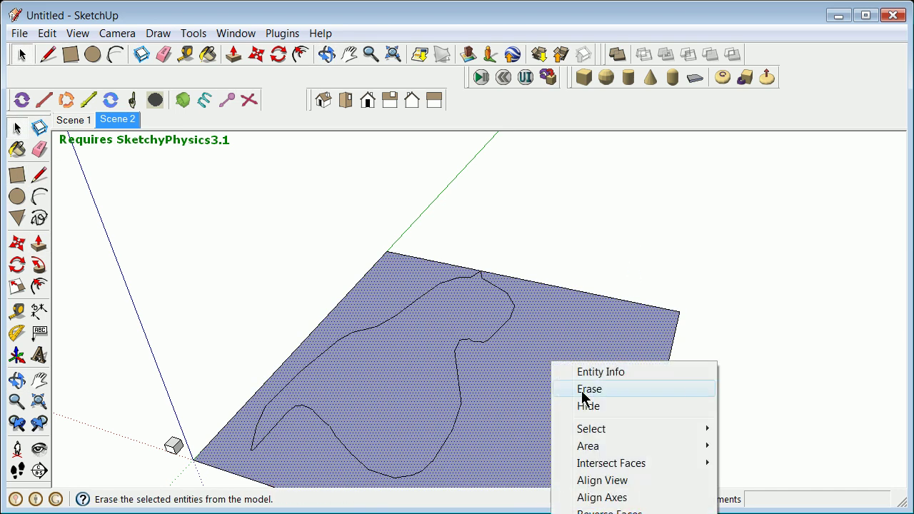
{"action": "left_click", "coordinate": [581, 391]}
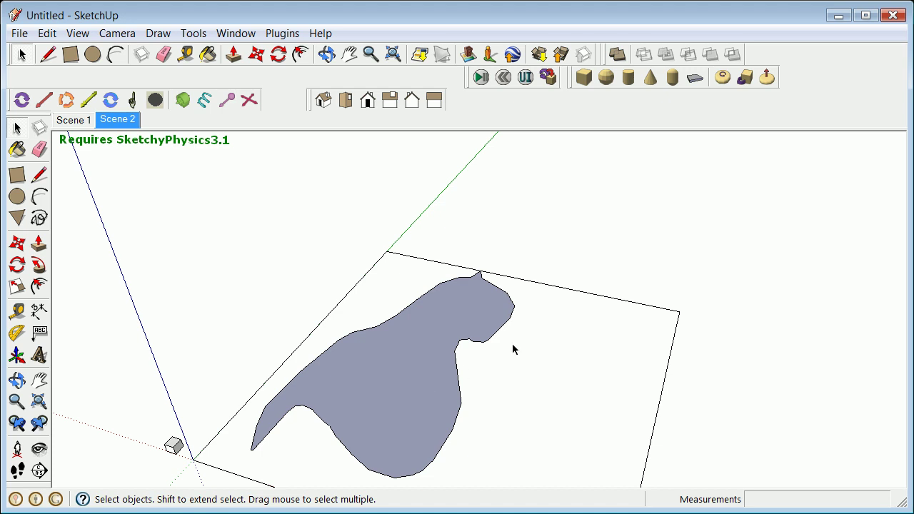
{"action": "scroll", "coordinate": [406, 450], "scroll_direction": "up", "scroll_amount": 3}
{"action": "scroll", "coordinate": [398, 446], "scroll_direction": "down", "scroll_amount": 2}
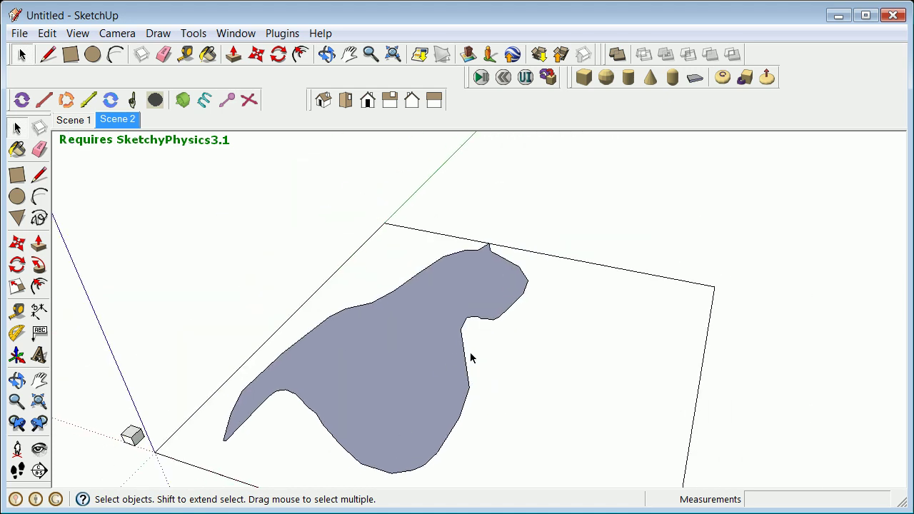
- Push/pull the silhouette face up into a tall solid
{"action": "left_click", "coordinate": [404, 384]}
{"action": "key", "text": "p"}
{"action": "left_click_drag", "start_coordinate": [408, 363], "coordinate": [408, 262]}
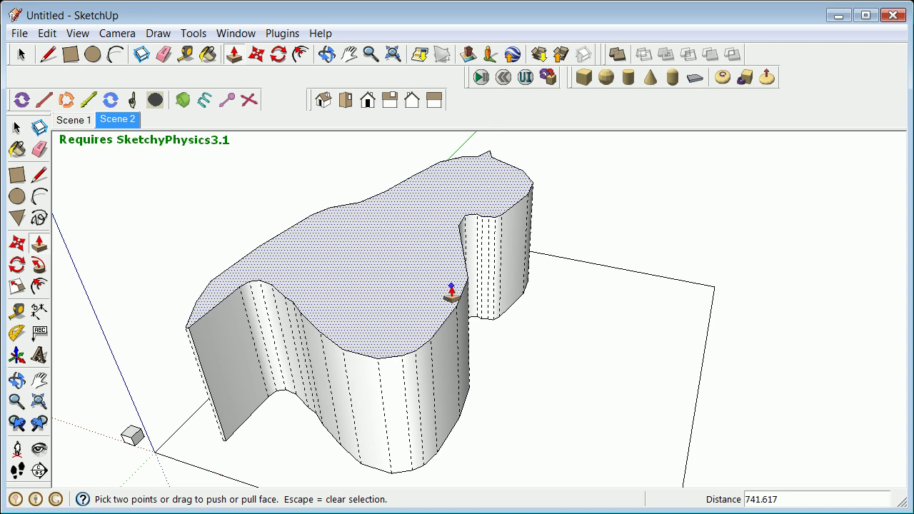
- Undo the push/pull and the erase to restore the full rectangle face
{"action": "left_click", "coordinate": [47, 34]}
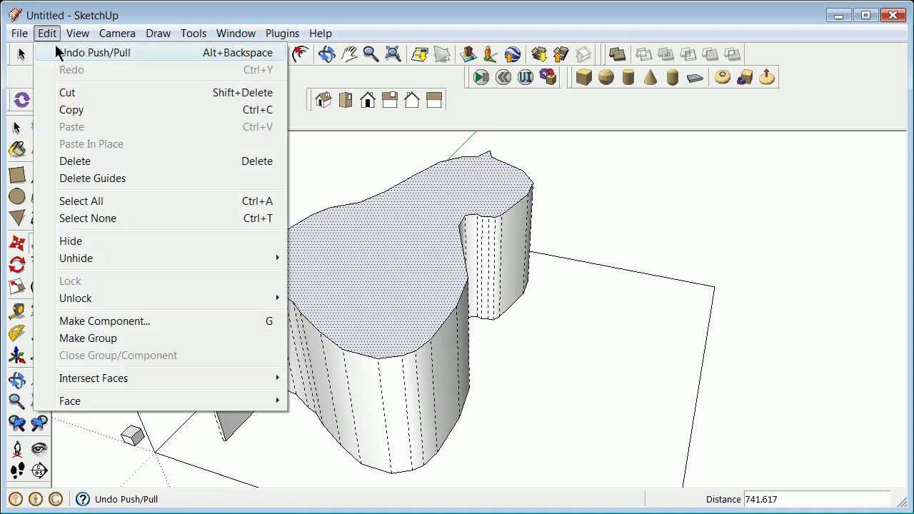
{"action": "left_click", "coordinate": [62, 55]}
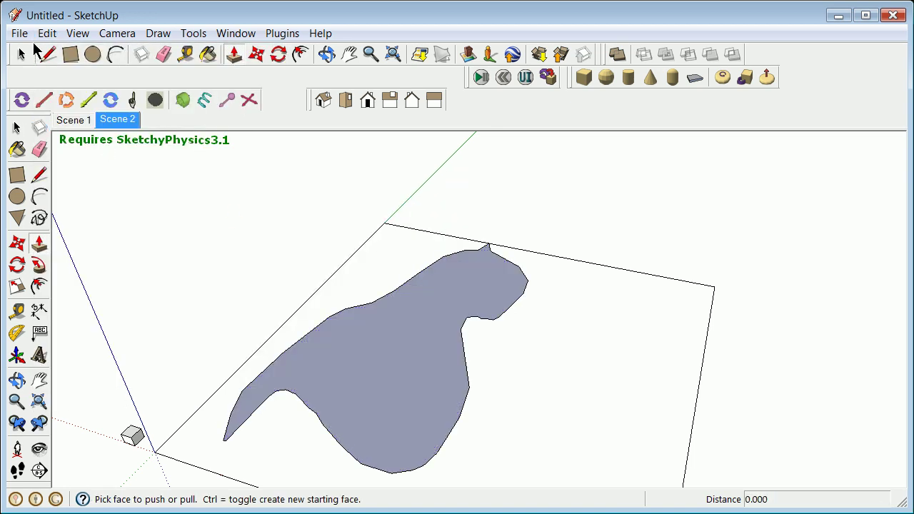
{"action": "left_click", "coordinate": [55, 36]}
{"action": "left_click", "coordinate": [68, 55]}
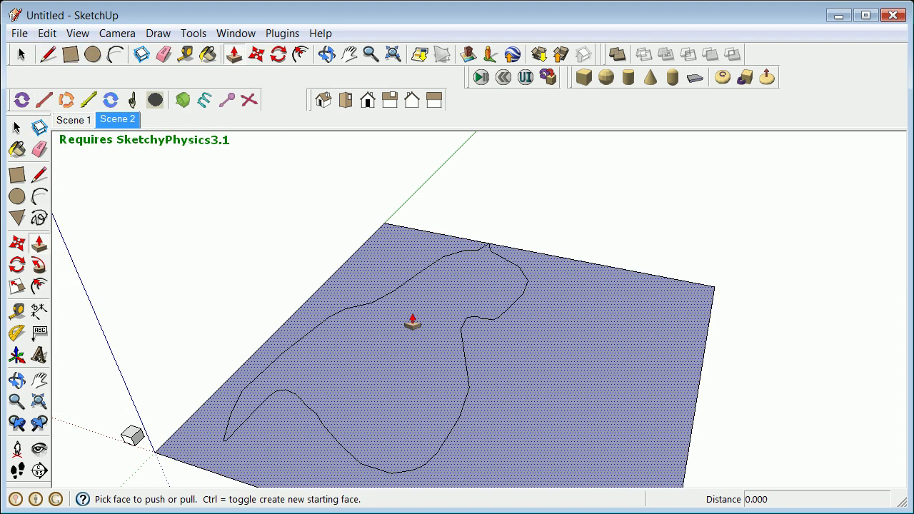
{"action": "scroll", "coordinate": [339, 328], "scroll_direction": "down", "scroll_amount": 3}
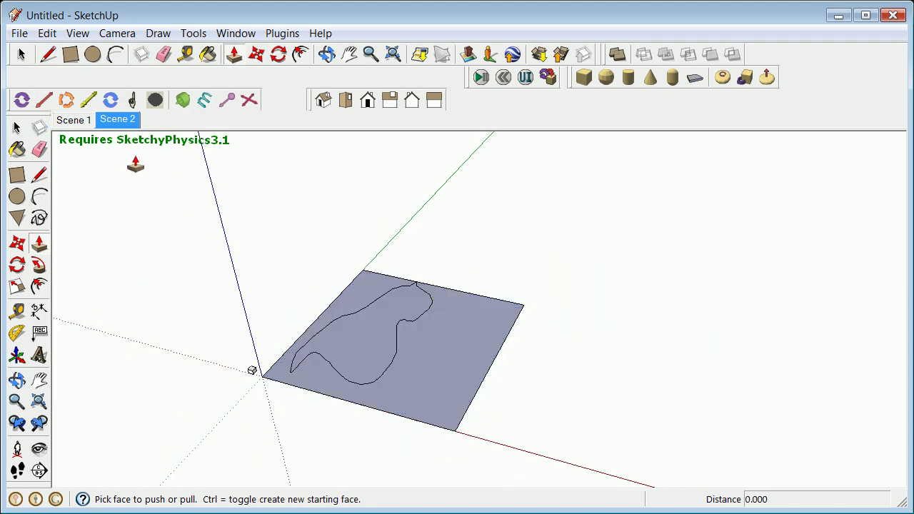
- Select the freehand curve on the ground face and erase it
{"action": "left_click", "coordinate": [19, 55]}
{"action": "scroll", "coordinate": [439, 429], "scroll_direction": "up", "scroll_amount": 2}
{"action": "scroll", "coordinate": [439, 424], "scroll_direction": "down", "scroll_amount": 2}
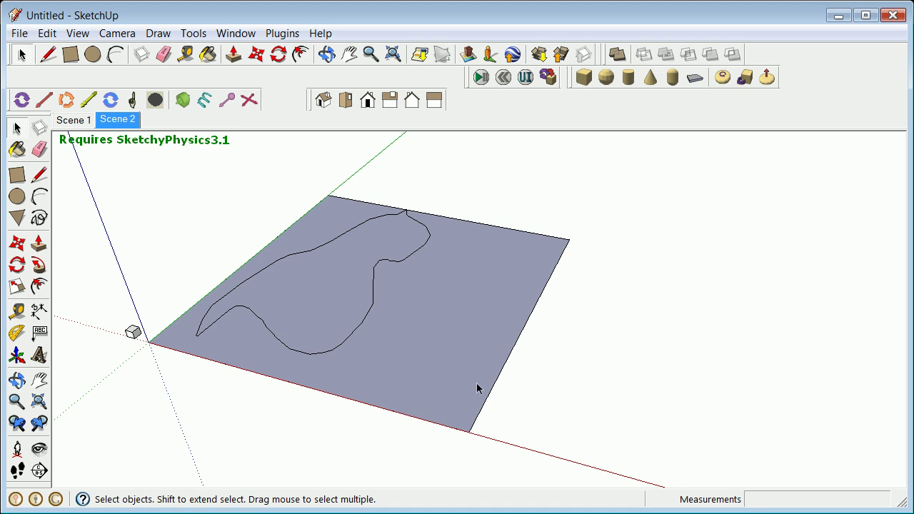
{"action": "scroll", "coordinate": [486, 397], "scroll_direction": "up", "scroll_amount": 1}
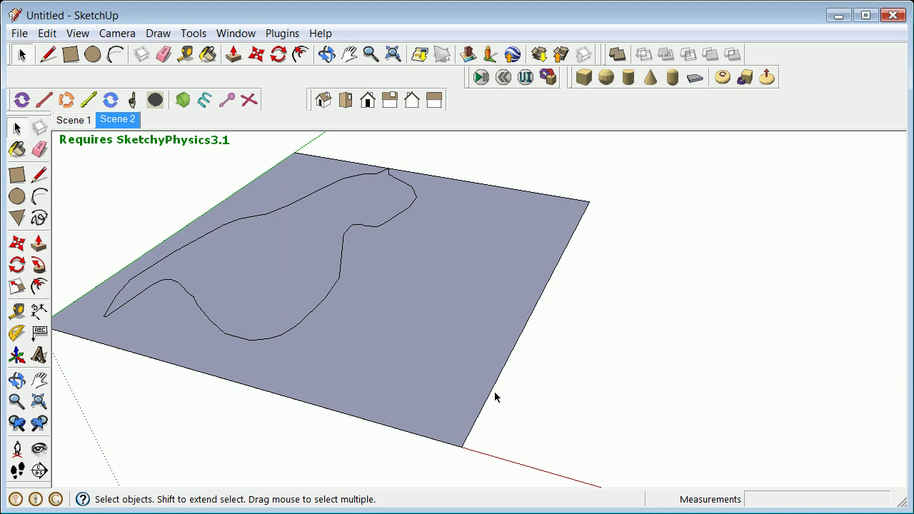
{"action": "left_click", "coordinate": [318, 317]}
{"action": "right_click", "coordinate": [316, 313]}
{"action": "left_click", "coordinate": [365, 336]}
- Erase the leftover freehand curve and select the face's right edge for moving
{"action": "left_click", "coordinate": [263, 221]}
{"action": "left_click", "coordinate": [266, 221]}
{"action": "right_click", "coordinate": [268, 223]}
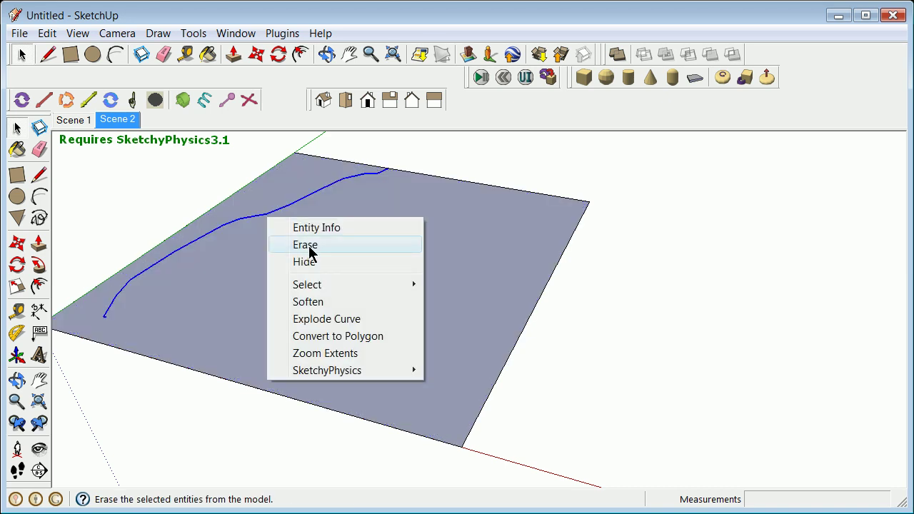
{"action": "left_click", "coordinate": [310, 246]}
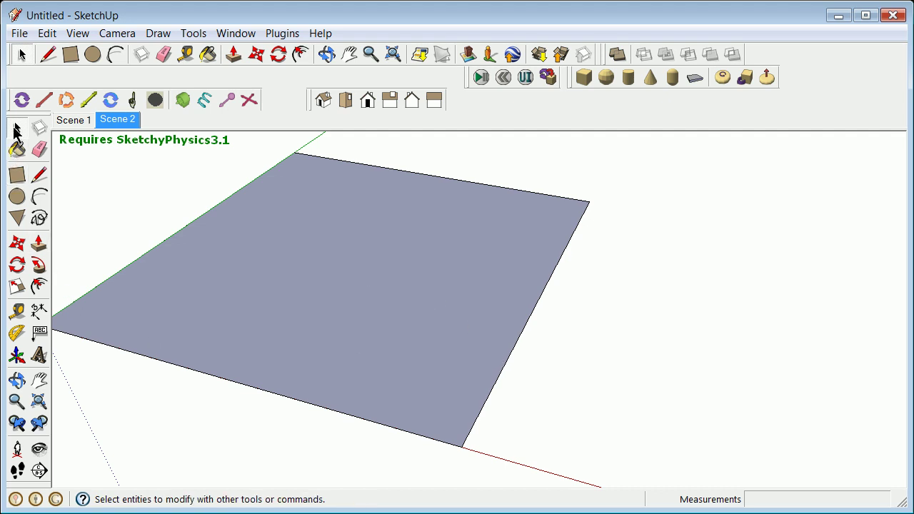
{"action": "left_click", "coordinate": [497, 386]}
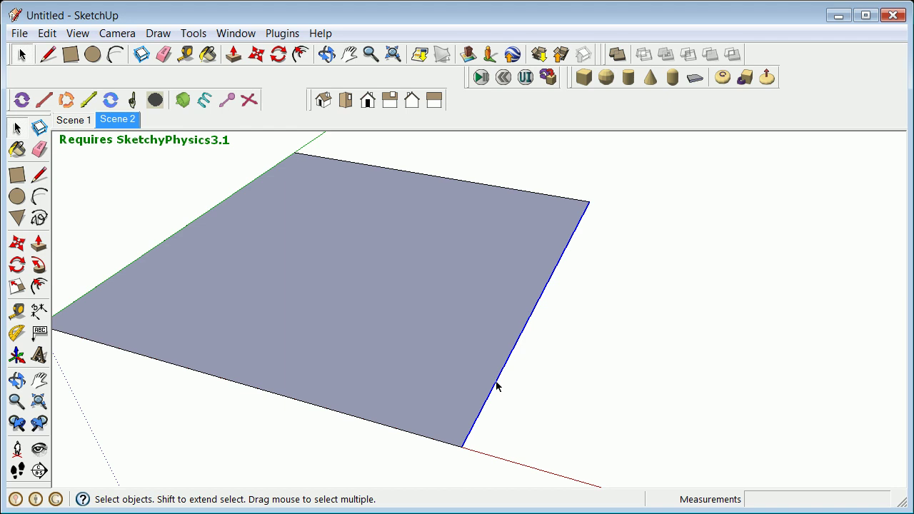
{"action": "left_click", "coordinate": [18, 243]}
- Copy the face's right edge 400 inward, then undo that copy
{"action": "left_click", "coordinate": [459, 445]}
{"action": "key", "text": "ctrl"}
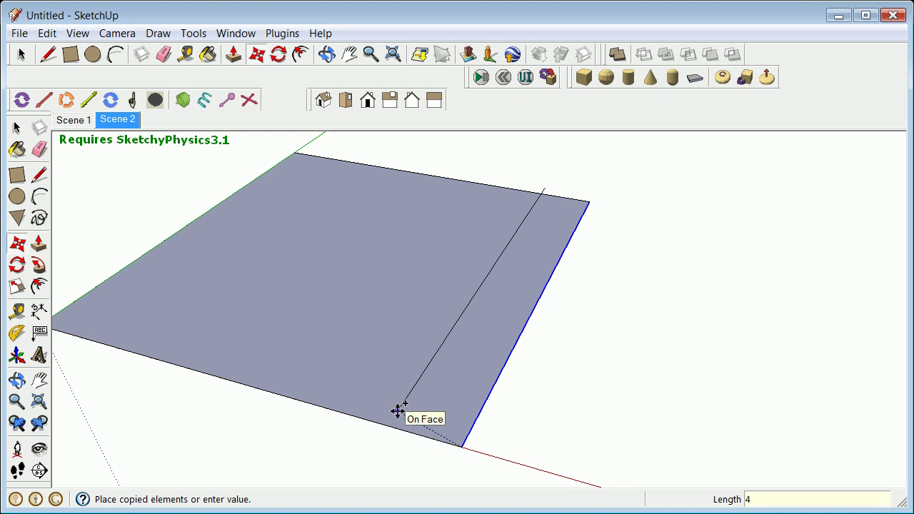
{"action": "key", "text": "Return"}
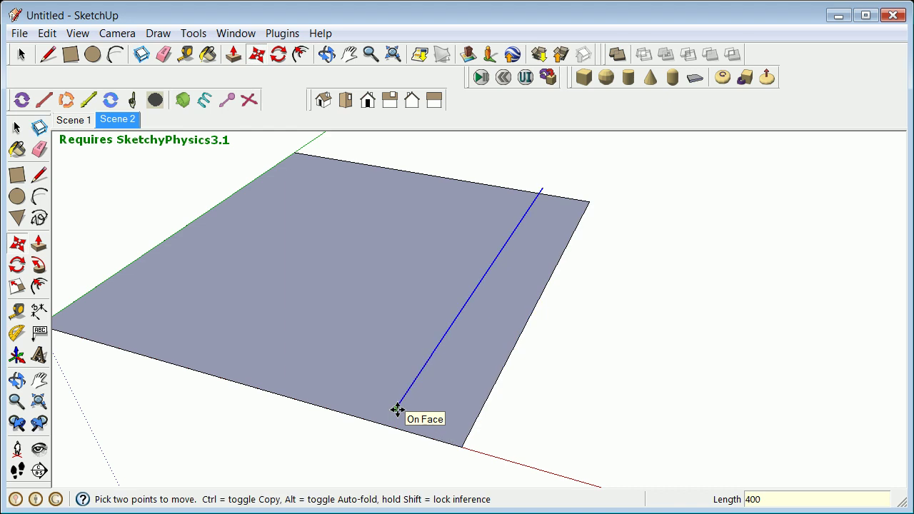
{"action": "left_click", "coordinate": [45, 34]}
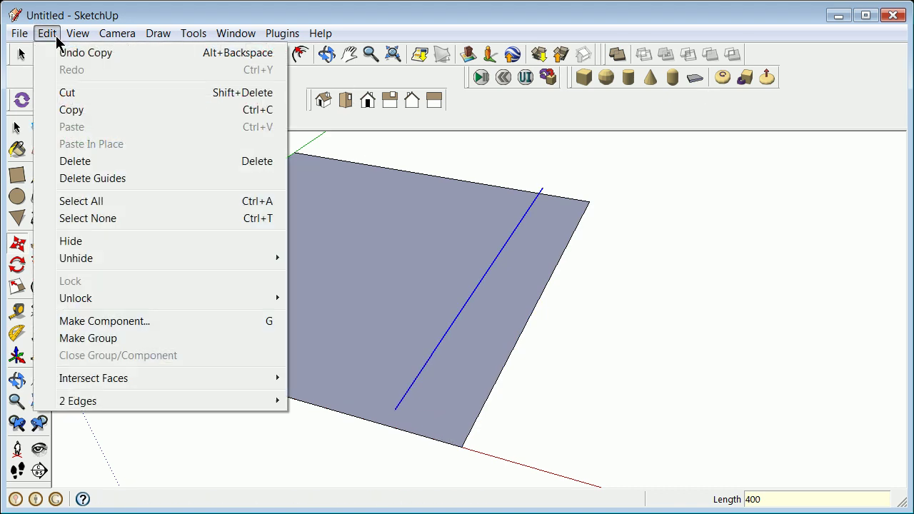
{"action": "left_click", "coordinate": [77, 53]}
- Reselect the right edge and copy it 400 inward again, then orbit lower over the face
{"action": "left_click", "coordinate": [16, 127]}
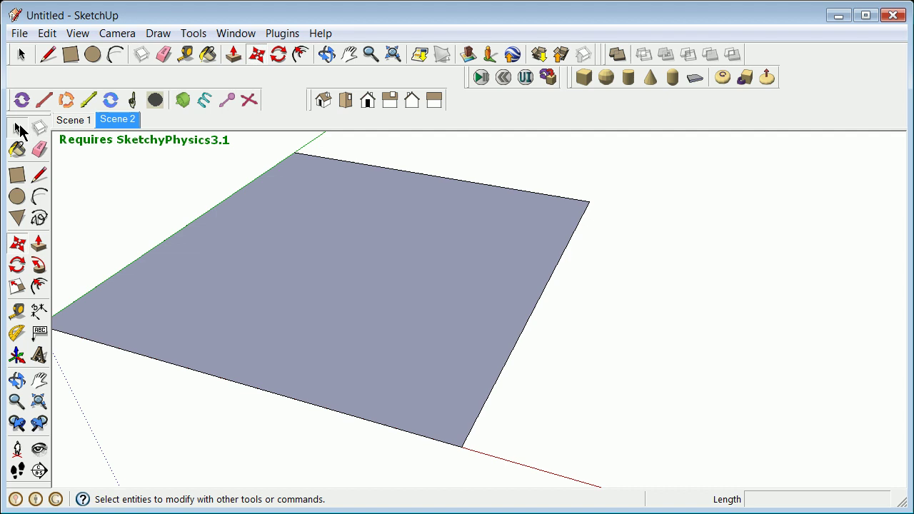
{"action": "left_click", "coordinate": [473, 432]}
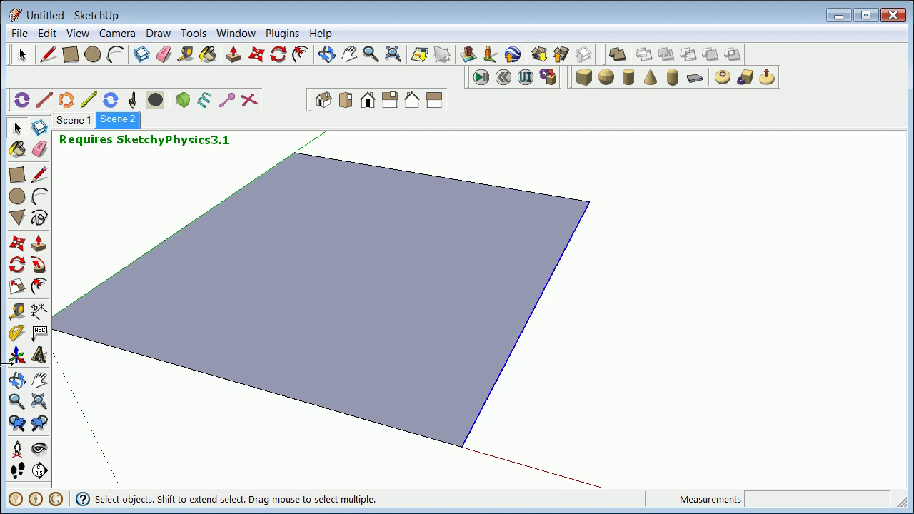
{"action": "left_click", "coordinate": [16, 246]}
{"action": "left_click", "coordinate": [467, 432]}
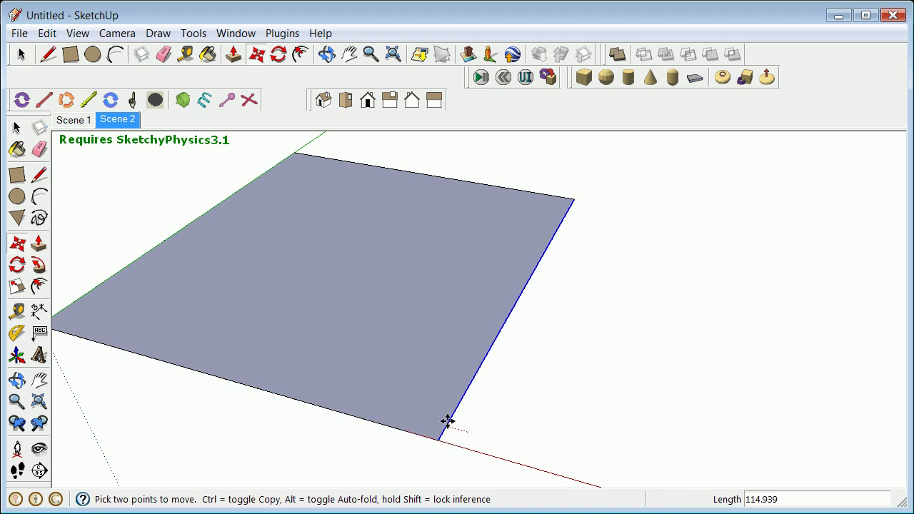
{"action": "key", "text": "ctrl"}
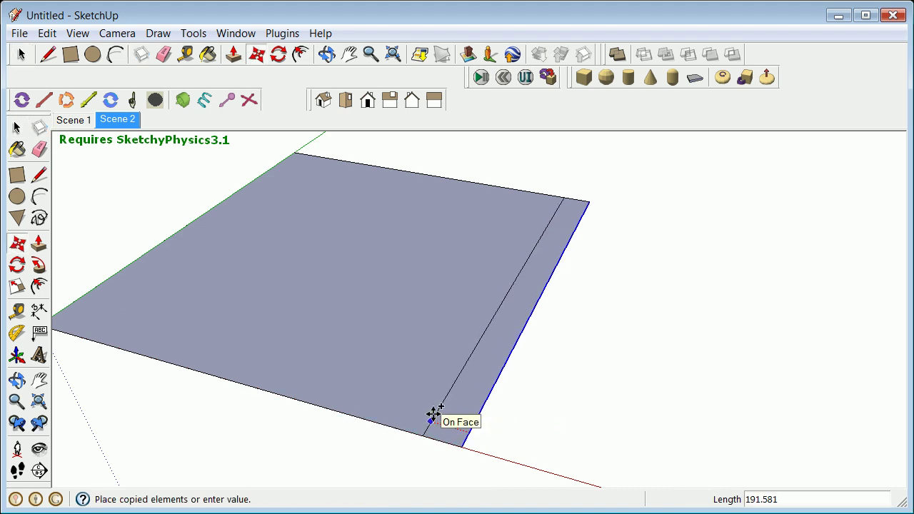
{"action": "type", "text": "400"}
{"action": "key", "text": "Return"}
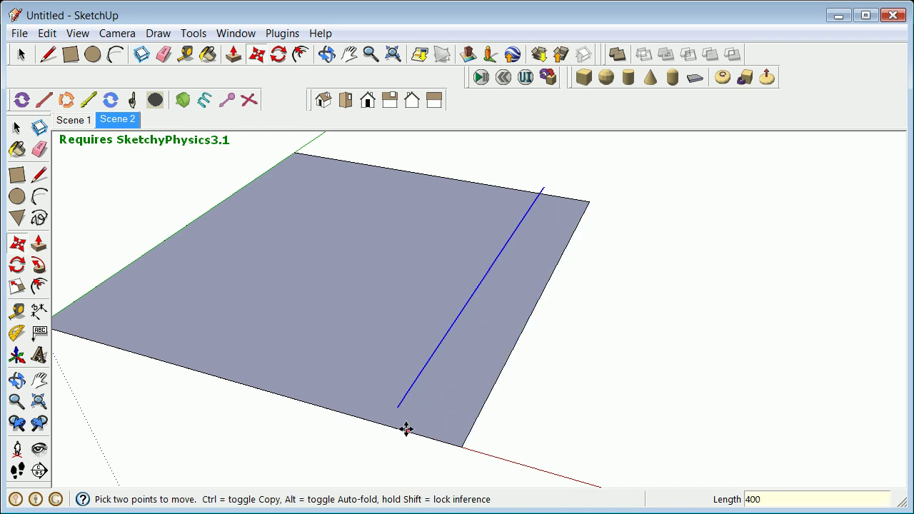
{"action": "left_click", "coordinate": [17, 384]}
{"action": "left_click_drag", "start_coordinate": [236, 386], "coordinate": [323, 310]}
- Deselect the copied edge and orbit to a near edge-on view of the face
{"action": "left_click", "coordinate": [17, 128]}
{"action": "left_click", "coordinate": [569, 289]}
{"action": "scroll", "coordinate": [570, 289], "scroll_direction": "down", "scroll_amount": 3}
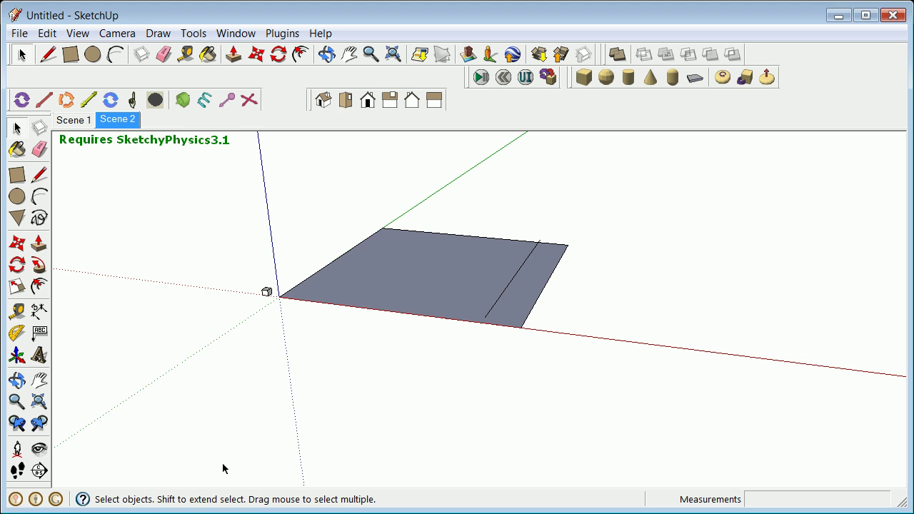
{"action": "left_click", "coordinate": [17, 380]}
{"action": "scroll", "coordinate": [530, 293], "scroll_direction": "up", "scroll_amount": 5}
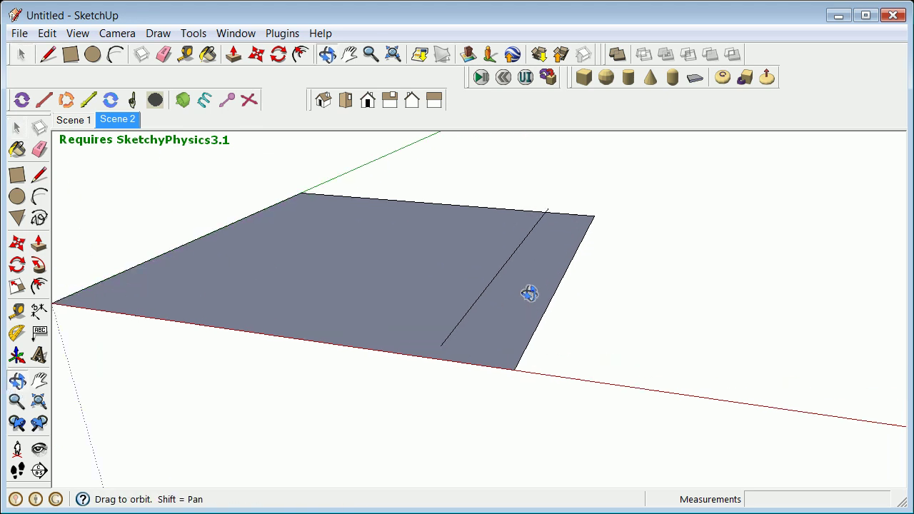
{"action": "left_click_drag", "start_coordinate": [372, 410], "coordinate": [384, 451]}
{"action": "scroll", "coordinate": [356, 343], "scroll_direction": "down", "scroll_amount": 3}
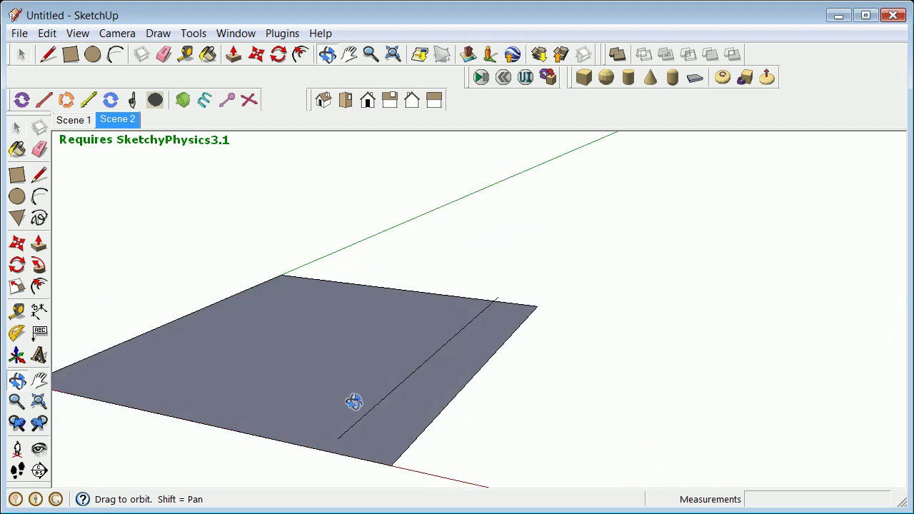
{"action": "scroll", "coordinate": [353, 402], "scroll_direction": "up", "scroll_amount": 3}
{"action": "scroll", "coordinate": [354, 402], "scroll_direction": "down", "scroll_amount": 3}
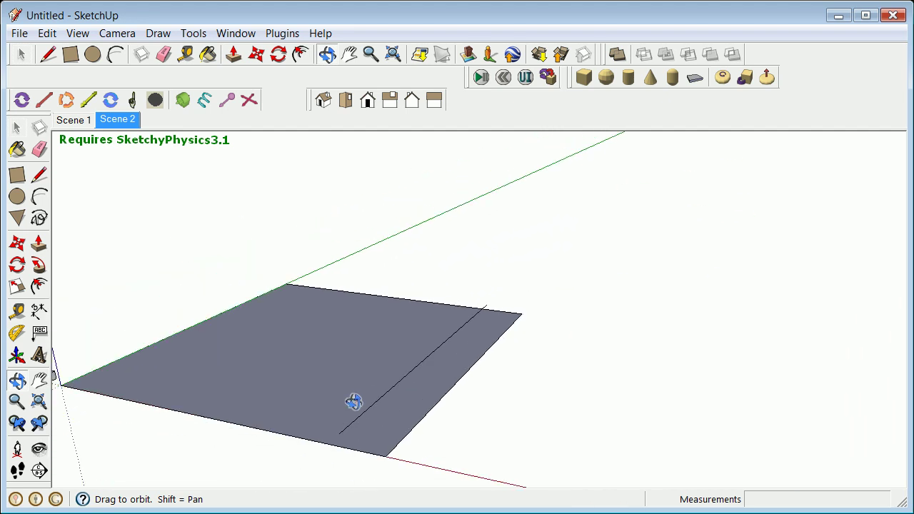
- Switch the camera to Parallel Projection and orbit so the face fills the view
{"action": "left_click", "coordinate": [77, 33]}
{"action": "mouse_move", "coordinate": [117, 34]}
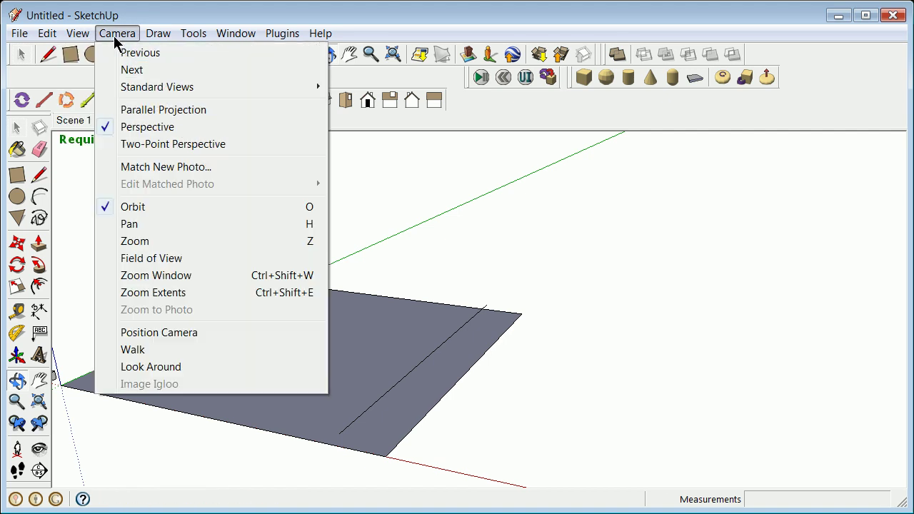
{"action": "left_click", "coordinate": [117, 111]}
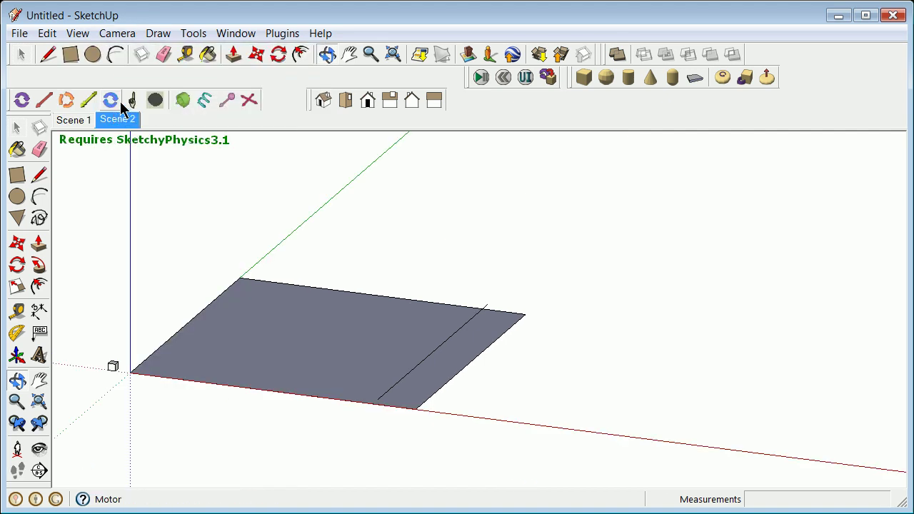
{"action": "left_click", "coordinate": [106, 33]}
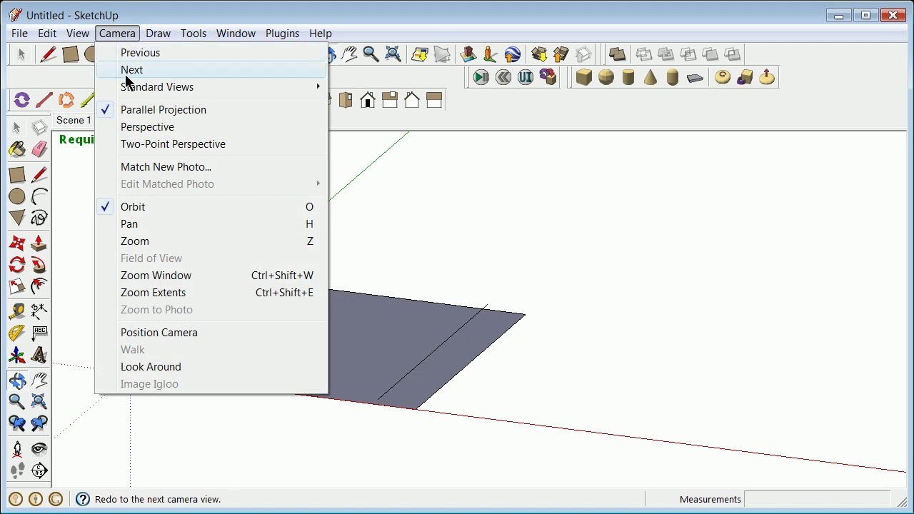
{"action": "left_click", "coordinate": [504, 255]}
{"action": "left_click_drag", "start_coordinate": [507, 249], "coordinate": [423, 318]}
- Erase the edge stub beyond the face and the dividing edge across it
{"action": "left_click", "coordinate": [22, 129]}
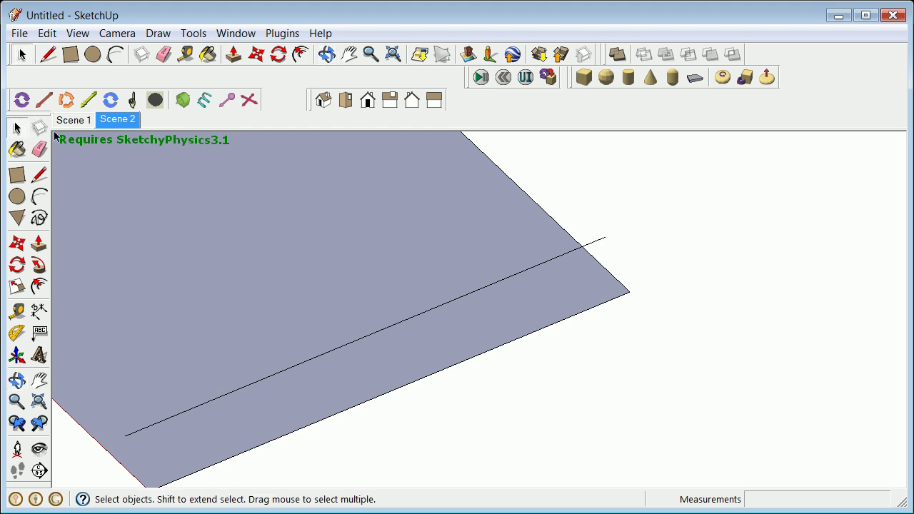
{"action": "right_click", "coordinate": [592, 244]}
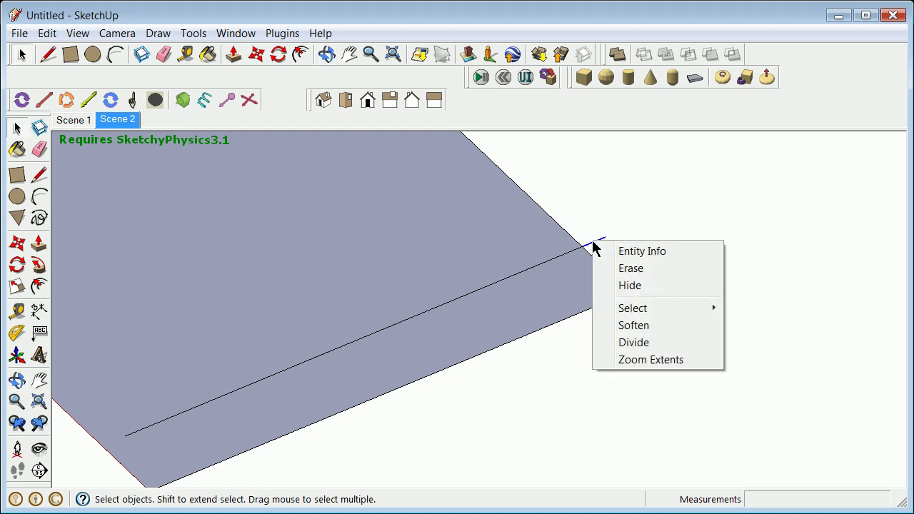
{"action": "left_click", "coordinate": [635, 269]}
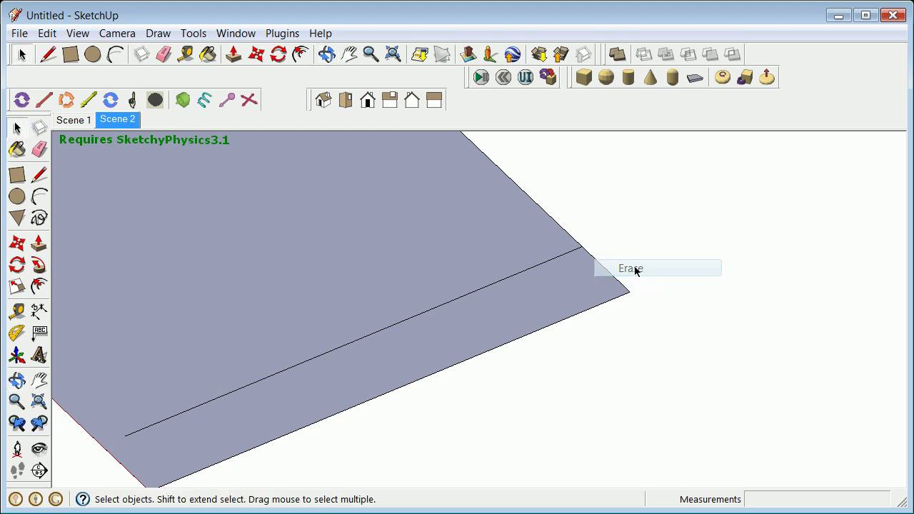
{"action": "left_click", "coordinate": [525, 277]}
{"action": "right_click", "coordinate": [524, 271]}
{"action": "left_click", "coordinate": [547, 300]}
- Erase the grey face, keeping the rectangle's four outline edges
{"action": "scroll", "coordinate": [463, 331], "scroll_direction": "down", "scroll_amount": 3}
{"action": "right_click", "coordinate": [332, 357]}
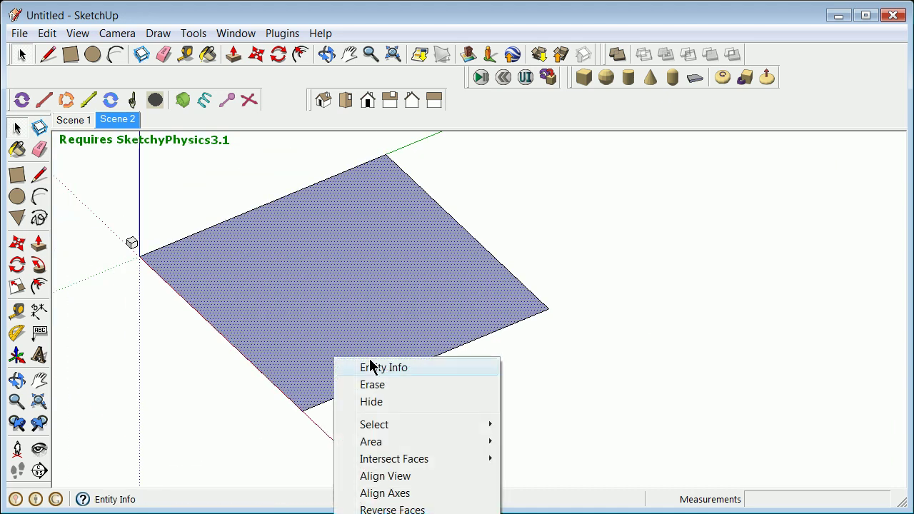
{"action": "left_click", "coordinate": [382, 389]}
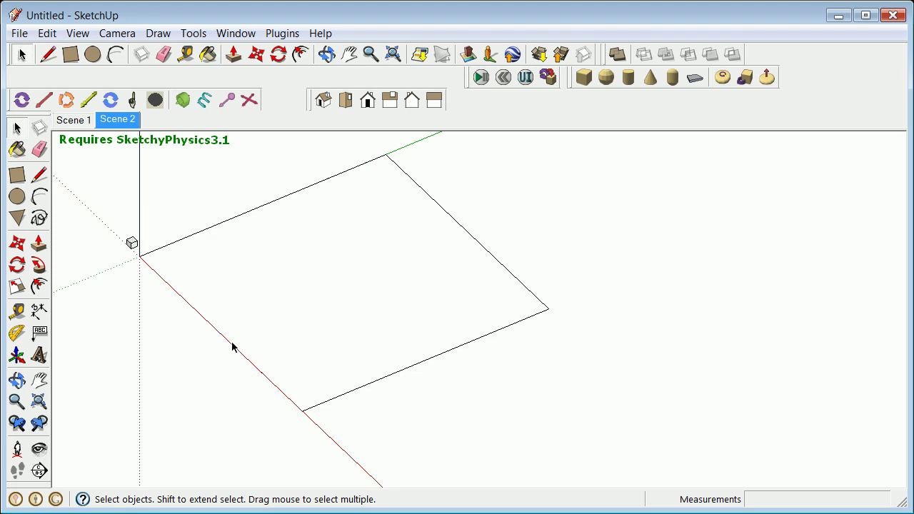
{"action": "left_click", "coordinate": [77, 33]}
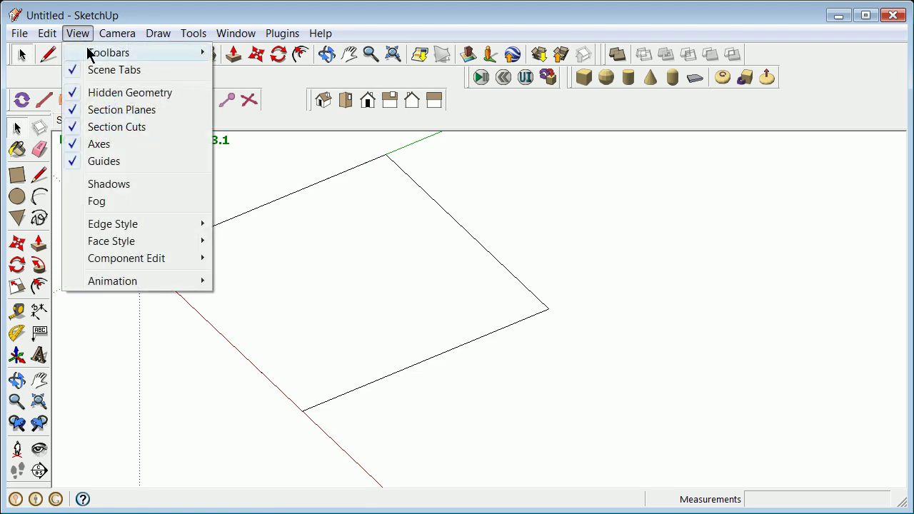
- Hide the axes from the view
{"action": "left_click", "coordinate": [77, 143]}
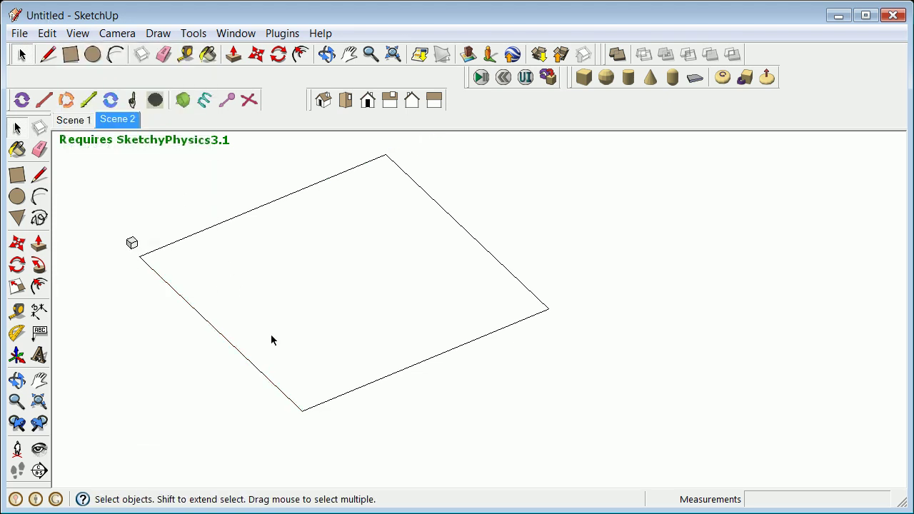
{"action": "scroll", "coordinate": [328, 363], "scroll_direction": "up", "scroll_amount": 2}
{"action": "scroll", "coordinate": [328, 363], "scroll_direction": "down", "scroll_amount": 1}
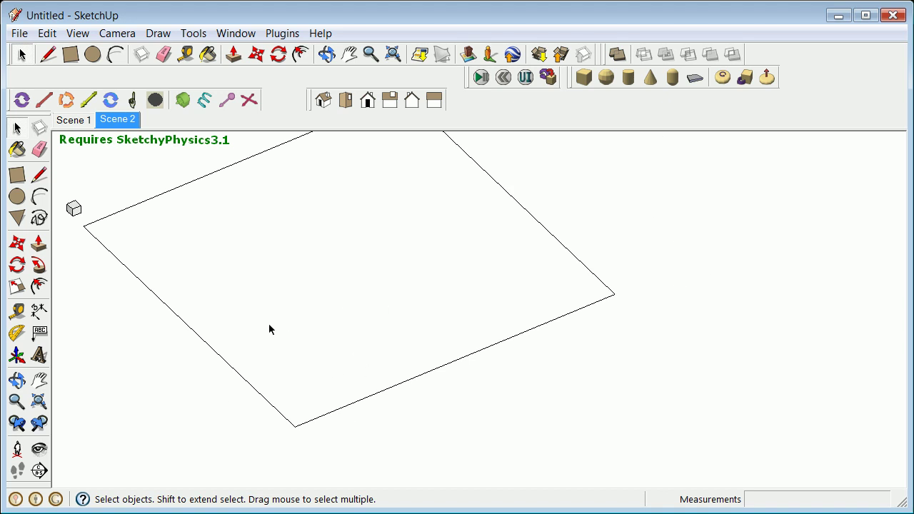
- Copy the rectangle's lower edge 400 along its side and array it 3x
{"action": "left_click", "coordinate": [16, 130]}
{"action": "left_click", "coordinate": [398, 389]}
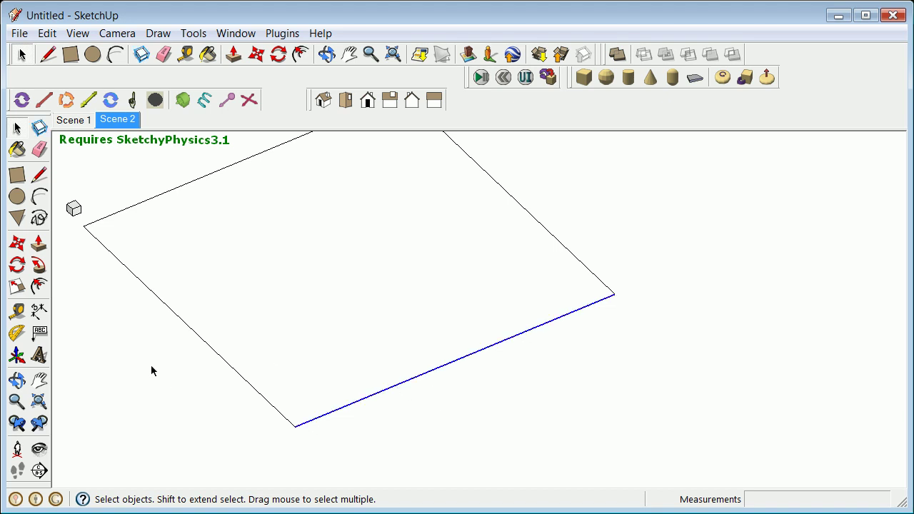
{"action": "left_click", "coordinate": [17, 244]}
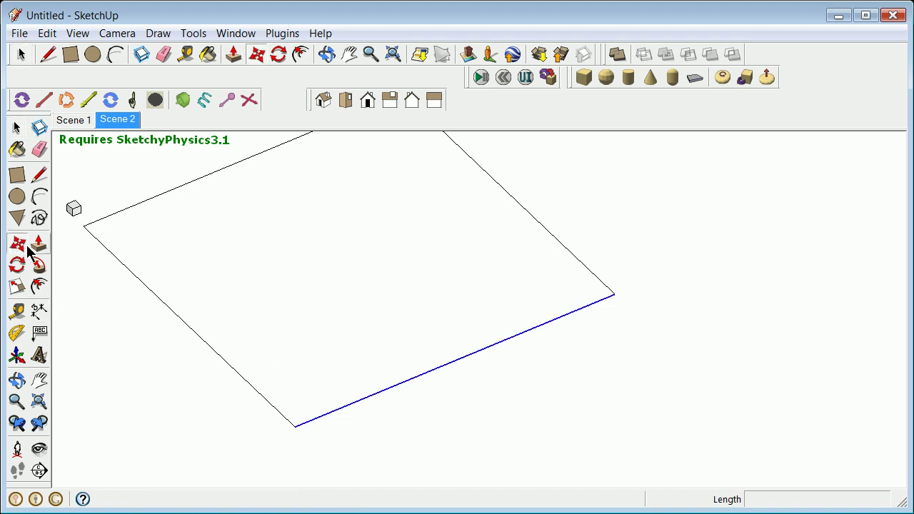
{"action": "left_click", "coordinate": [295, 428]}
{"action": "key", "text": "ctrl"}
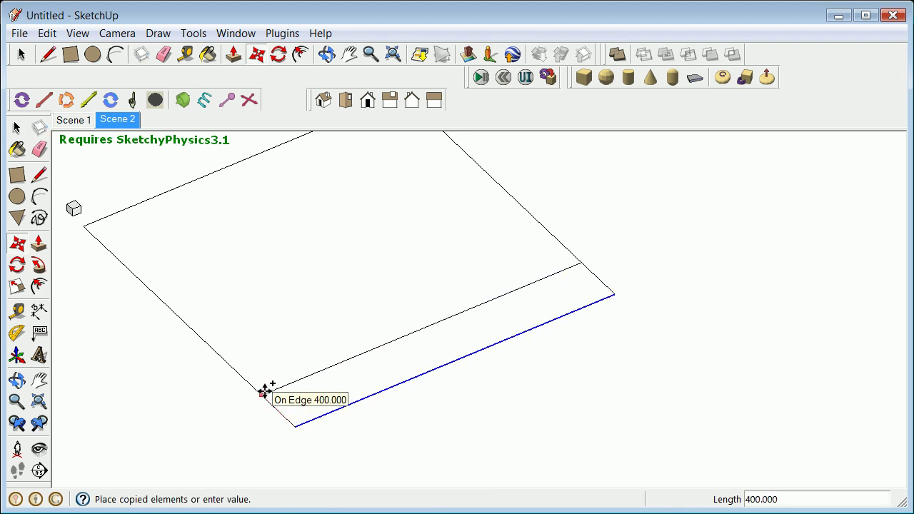
{"action": "left_click", "coordinate": [263, 392]}
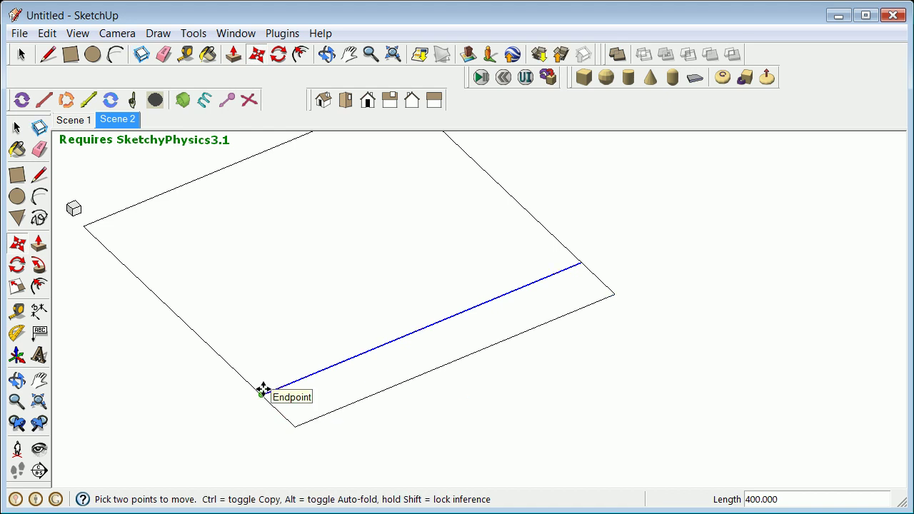
{"action": "type", "text": "3x"}
{"action": "key", "text": "Return"}
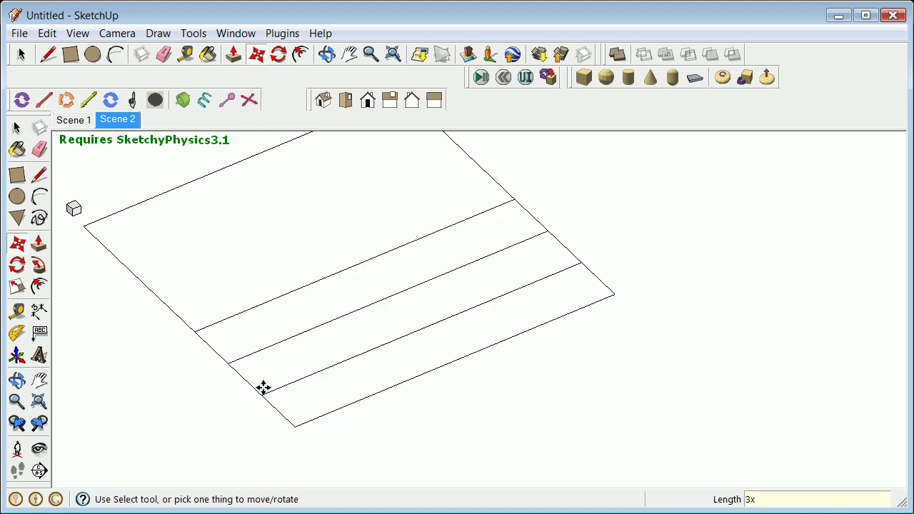
{"action": "scroll", "coordinate": [213, 224], "scroll_direction": "down", "scroll_amount": 2}
{"action": "scroll", "coordinate": [218, 172], "scroll_direction": "up", "scroll_amount": 3}
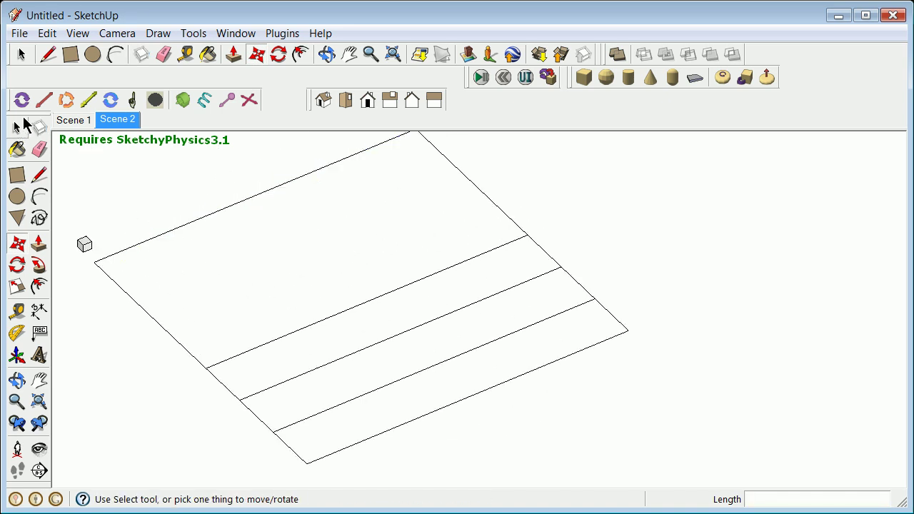
- Copy the rectangle's left edge 400 along the bottom edge, repeated into three evenly spaced edges
{"action": "left_click", "coordinate": [18, 127]}
{"action": "left_click", "coordinate": [158, 325]}
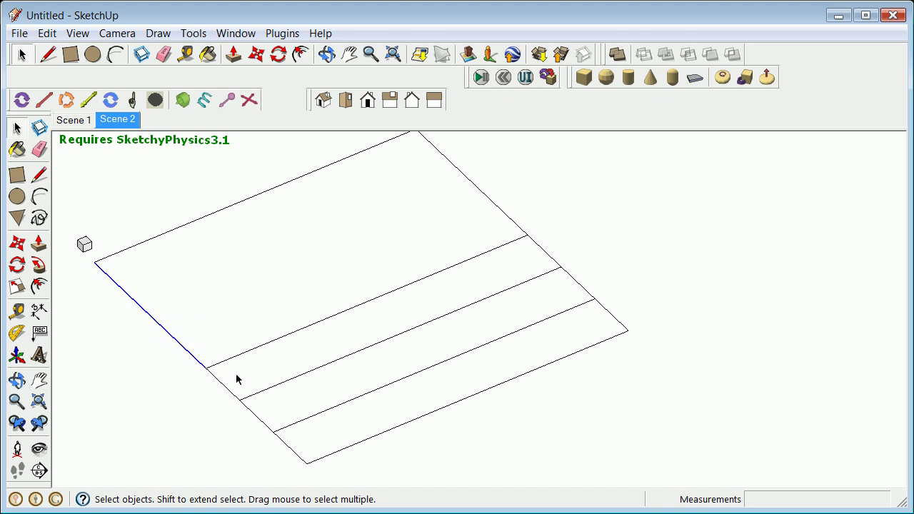
{"action": "left_click", "coordinate": [17, 243]}
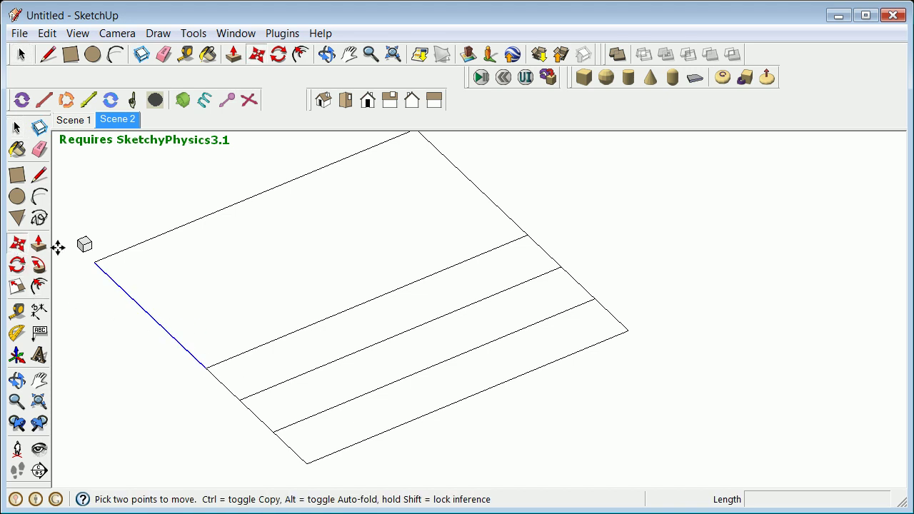
{"action": "left_click", "coordinate": [205, 368]}
{"action": "key", "text": "ctrl"}
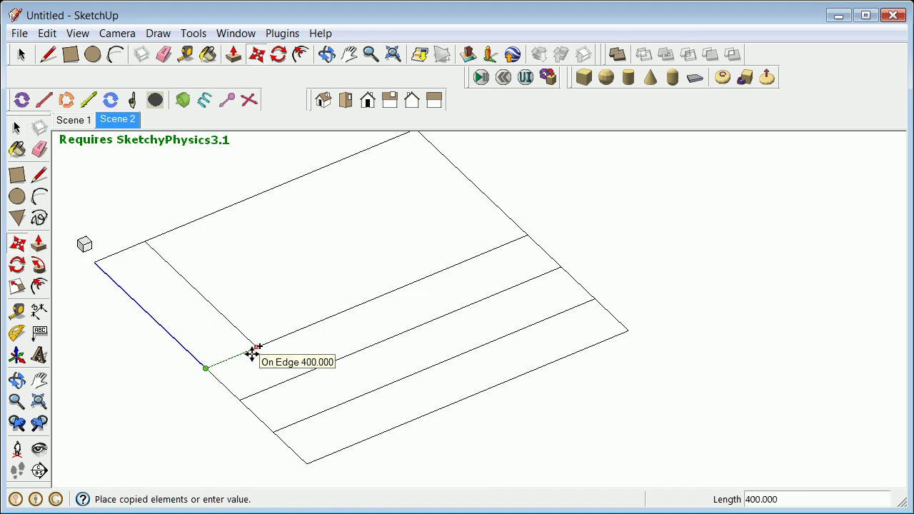
{"action": "left_click", "coordinate": [251, 351]}
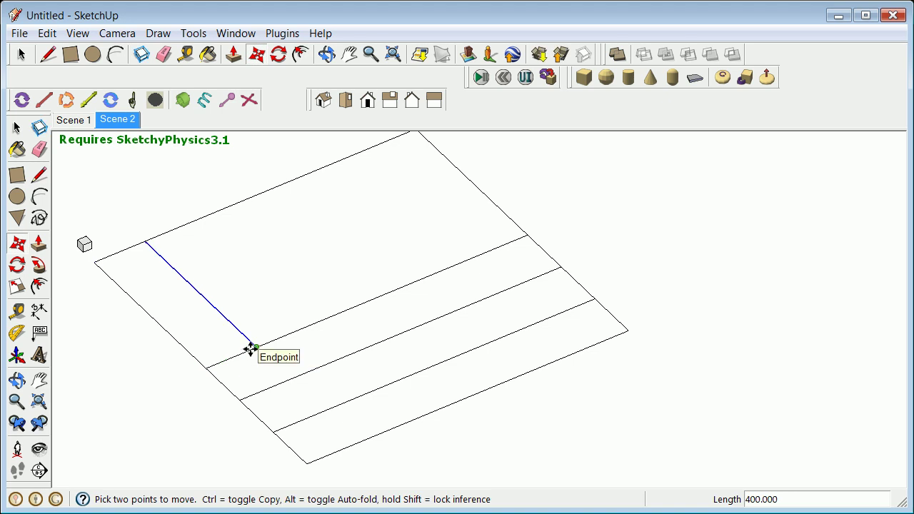
{"action": "key", "text": "Return"}
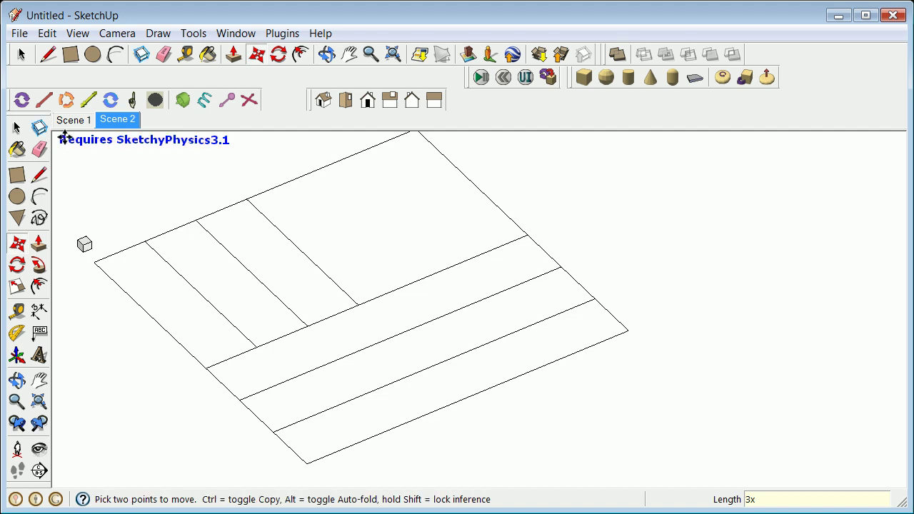
{"action": "left_click", "coordinate": [16, 128]}
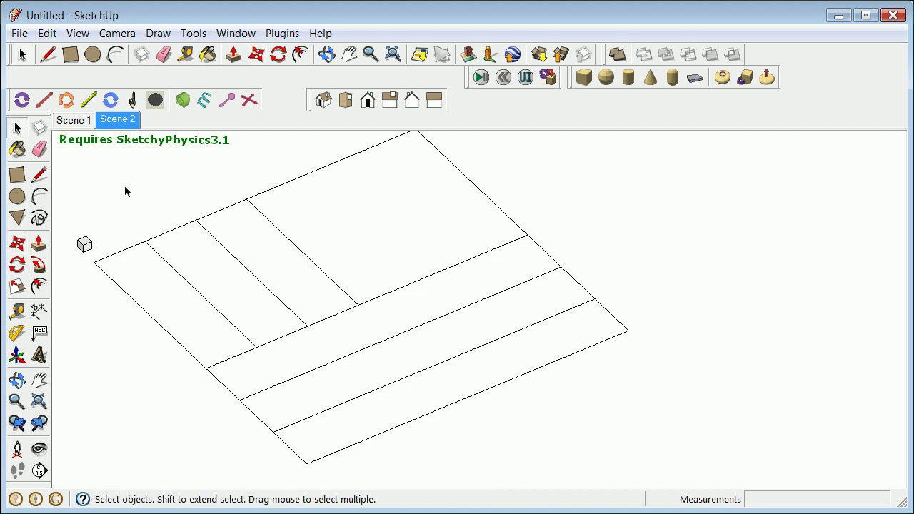
- Erase the short edge at the T junction and draw a line closing the T-shaped face
{"action": "key", "text": "e"}
{"action": "right_click", "coordinate": [339, 318]}
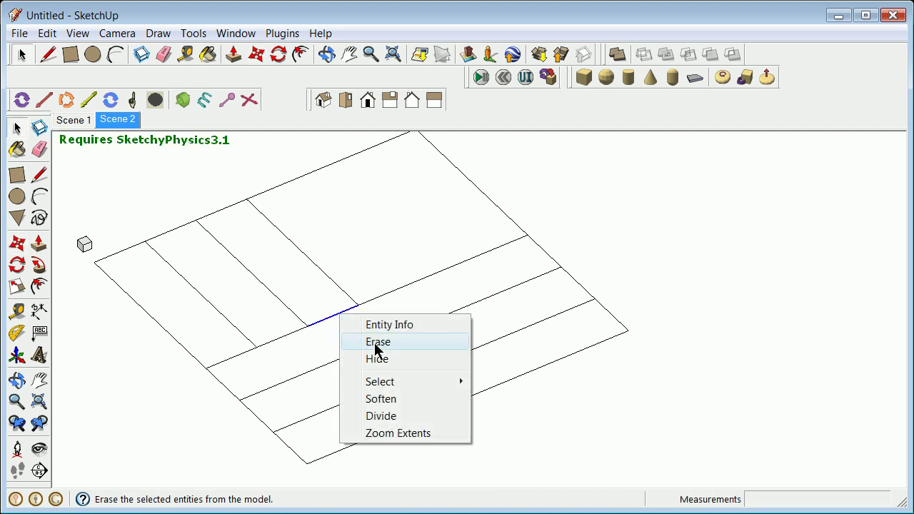
{"action": "left_click", "coordinate": [376, 342]}
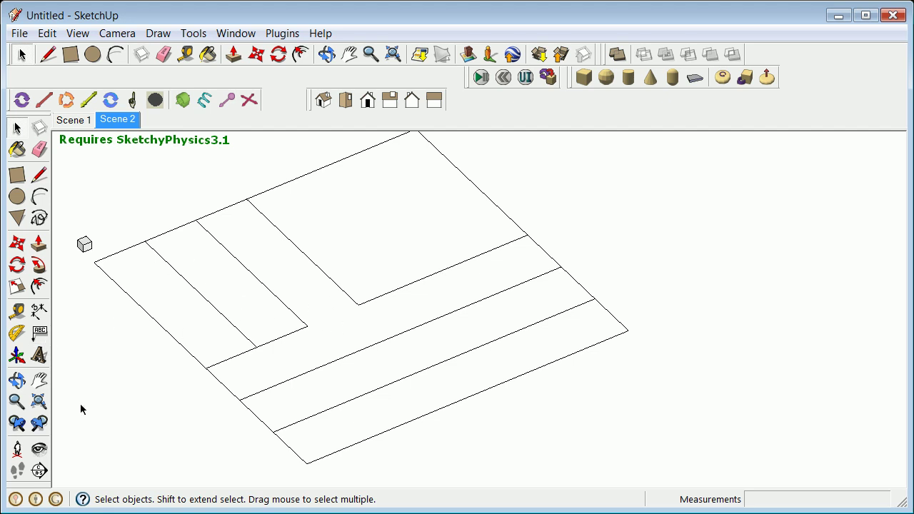
{"action": "left_click", "coordinate": [40, 243]}
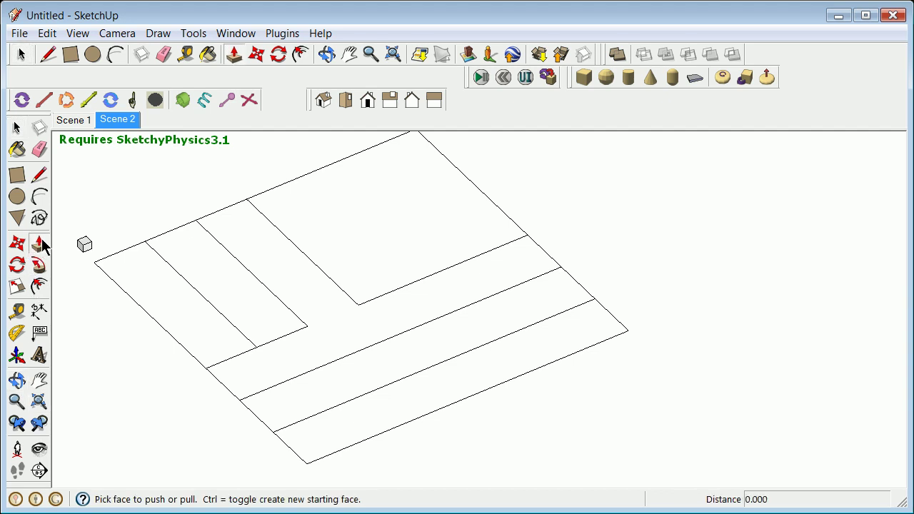
{"action": "left_click", "coordinate": [38, 174]}
{"action": "left_click", "coordinate": [246, 199]}
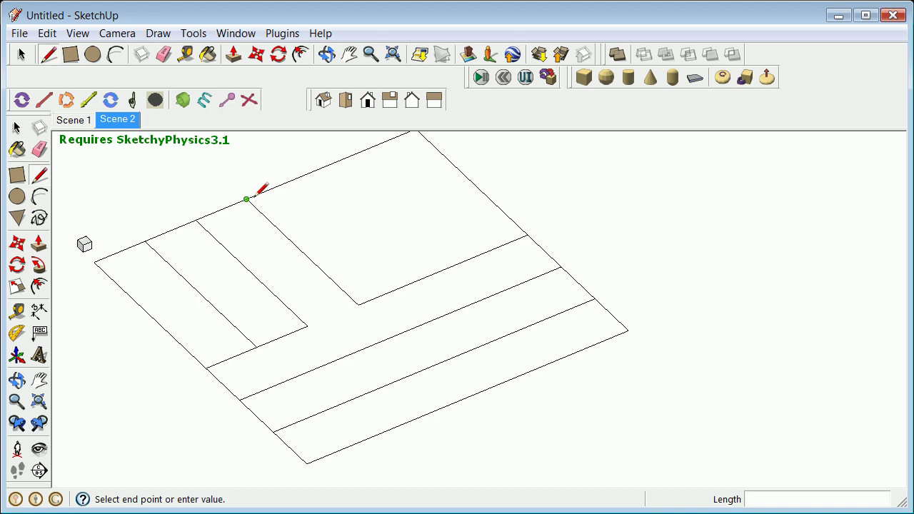
{"action": "left_click", "coordinate": [359, 304]}
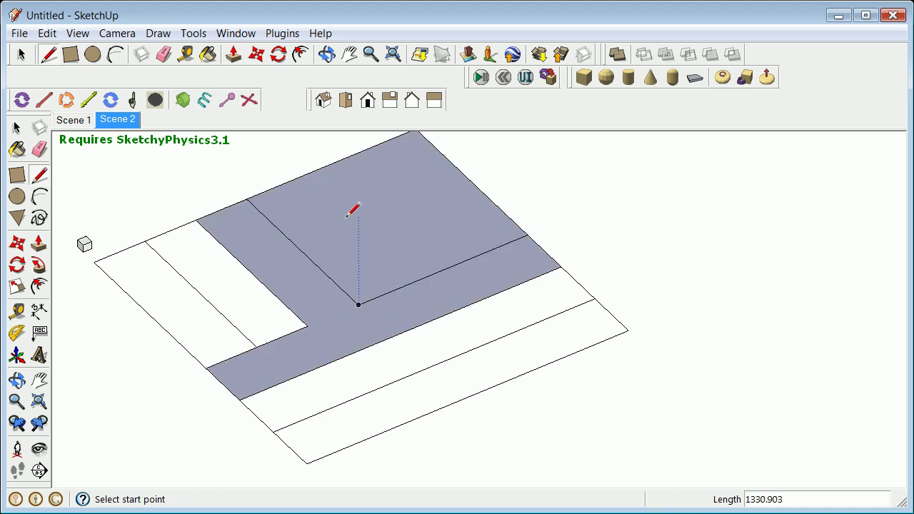
- Erase the large upper face and push/pull the T-shaped face up about 806 units
{"action": "left_click", "coordinate": [17, 127]}
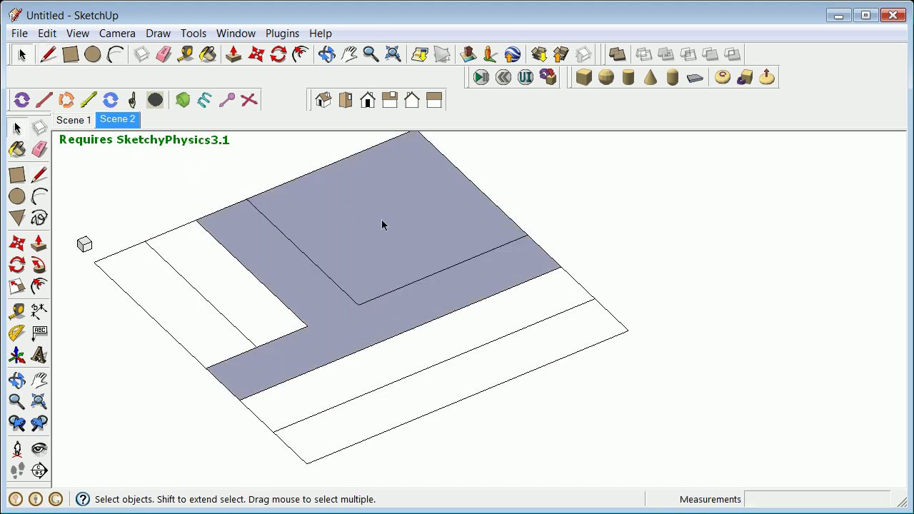
{"action": "left_click", "coordinate": [382, 219]}
{"action": "right_click", "coordinate": [381, 219]}
{"action": "left_click", "coordinate": [440, 250]}
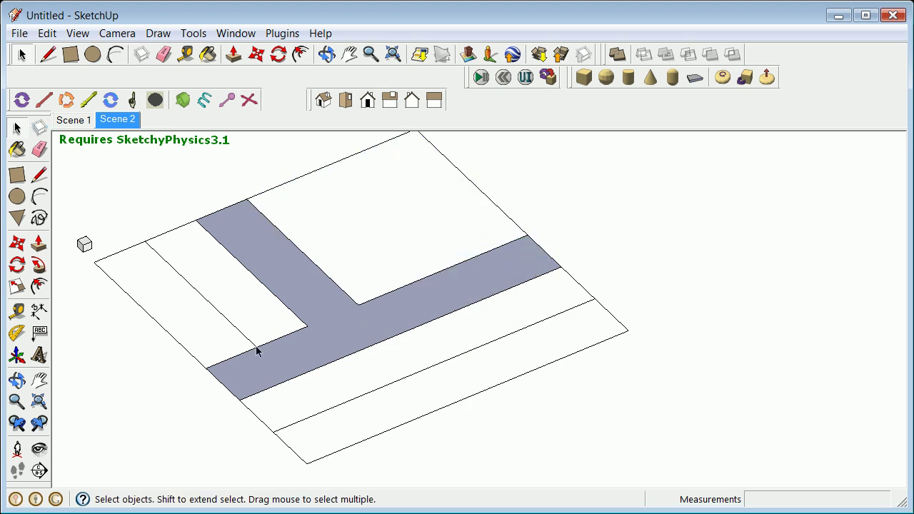
{"action": "left_click", "coordinate": [38, 244]}
{"action": "left_click", "coordinate": [359, 322]}
{"action": "left_click", "coordinate": [374, 228]}
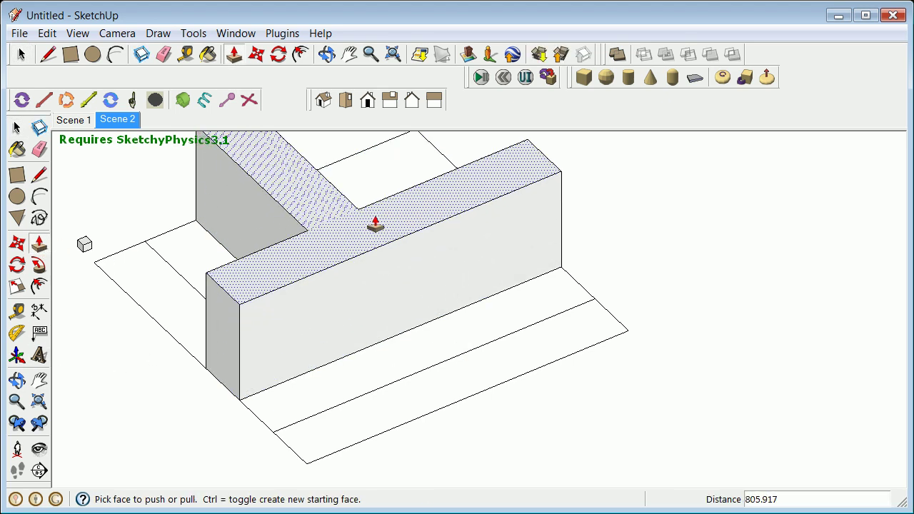
- Push/pull the T-wall's top face up a further 234.558 and zoom to inspect
{"action": "left_click", "coordinate": [316, 219]}
{"action": "left_click", "coordinate": [316, 154]}
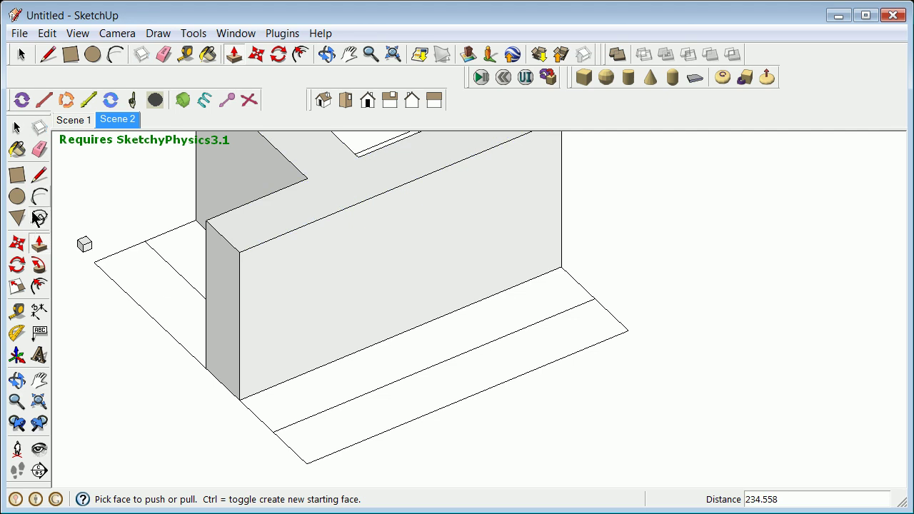
{"action": "left_click", "coordinate": [17, 127]}
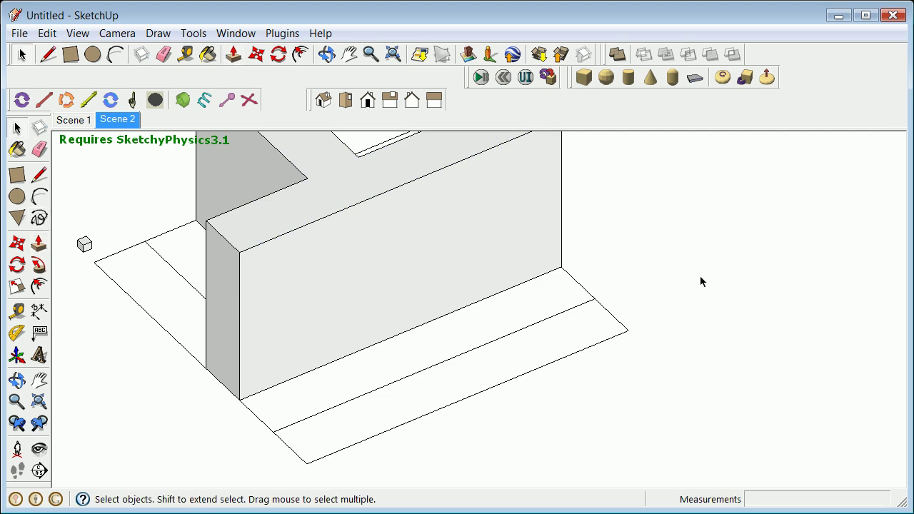
{"action": "scroll", "coordinate": [413, 258], "scroll_direction": "down", "scroll_amount": 3}
{"action": "scroll", "coordinate": [410, 255], "scroll_direction": "up", "scroll_amount": 4}
{"action": "scroll", "coordinate": [389, 241], "scroll_direction": "down", "scroll_amount": 3}
{"action": "scroll", "coordinate": [381, 179], "scroll_direction": "up", "scroll_amount": 3}
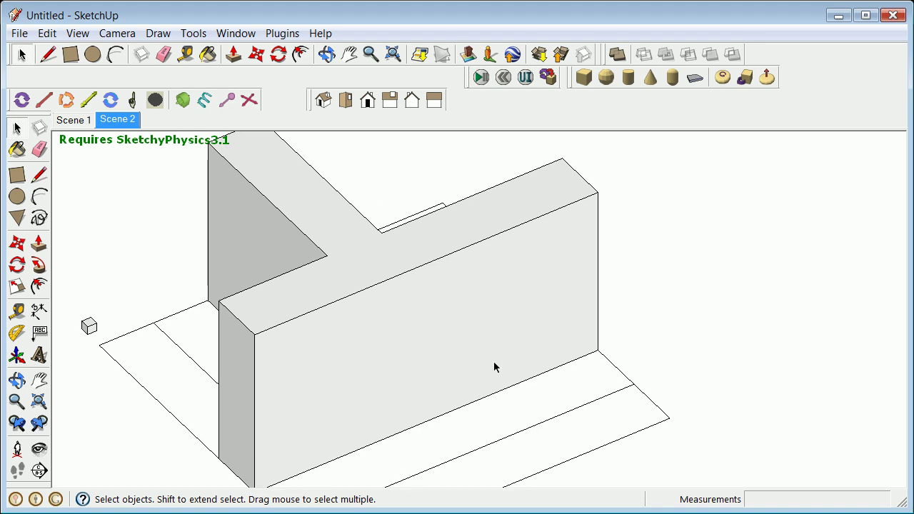
{"action": "scroll", "coordinate": [445, 453], "scroll_direction": "down", "scroll_amount": 3}
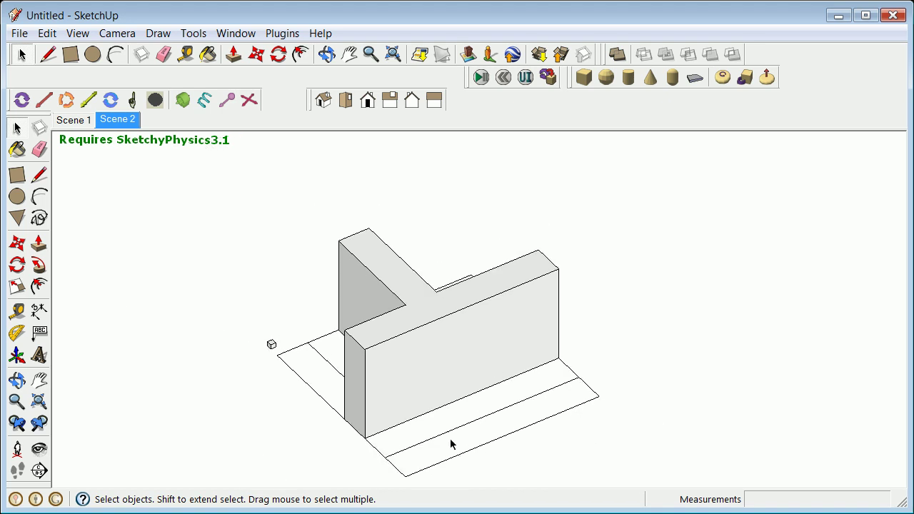
{"action": "scroll", "coordinate": [426, 397], "scroll_direction": "up", "scroll_amount": 4}
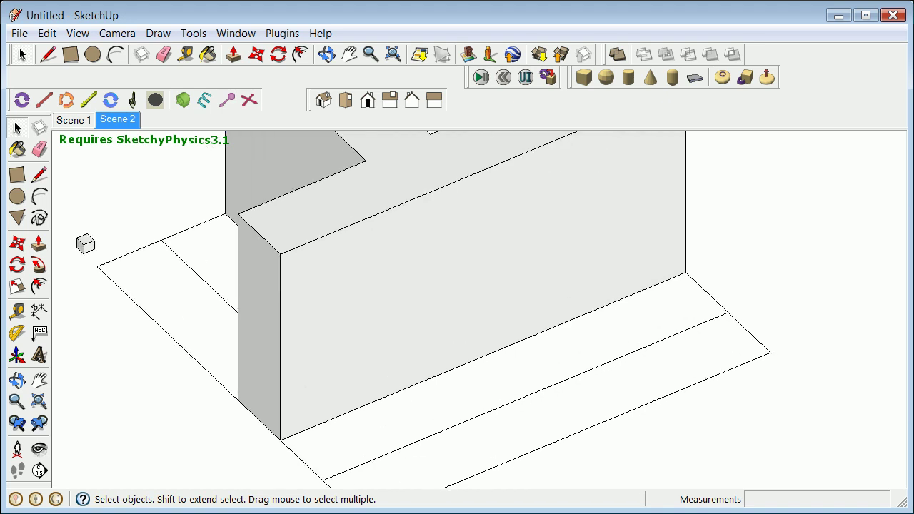
- Copy the wall's bottom front edge 200 up the wall face
{"action": "left_click", "coordinate": [18, 128]}
{"action": "left_click", "coordinate": [401, 395]}
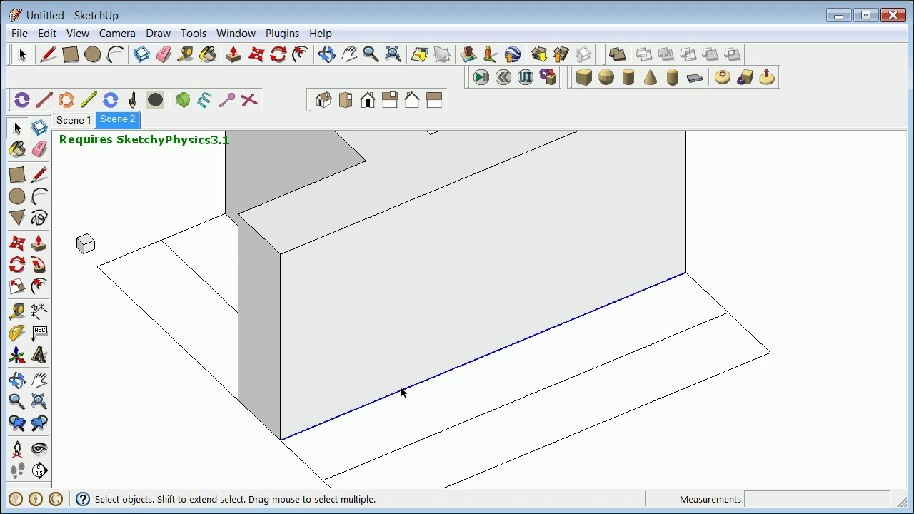
{"action": "left_click", "coordinate": [17, 244]}
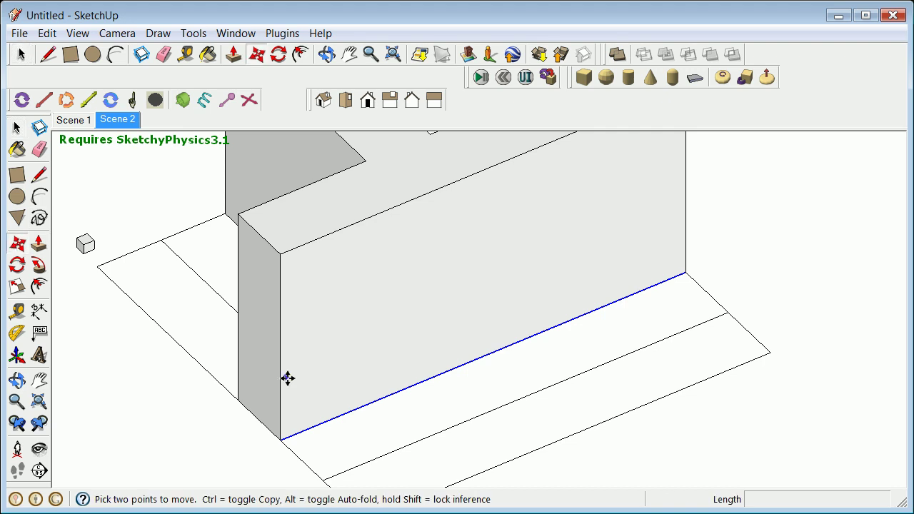
{"action": "left_click", "coordinate": [279, 438]}
{"action": "key", "text": "ctrl"}
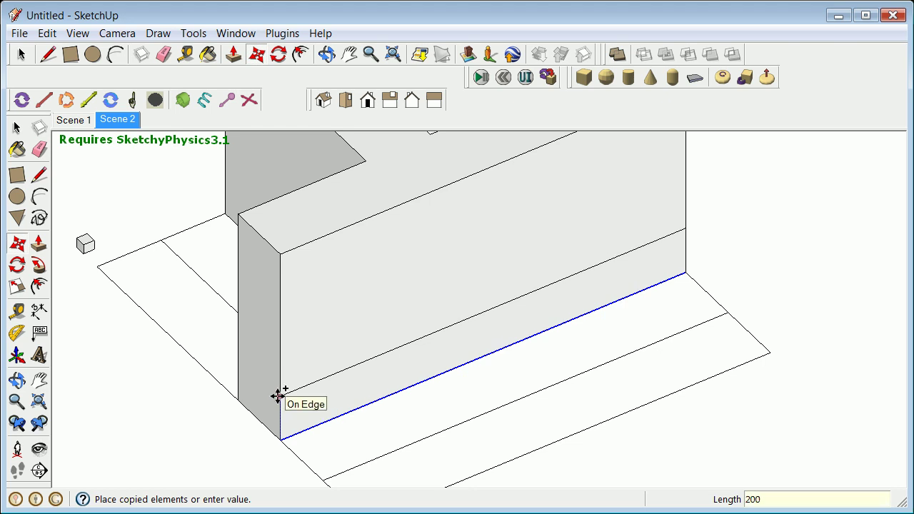
{"action": "key", "text": "Escape"}
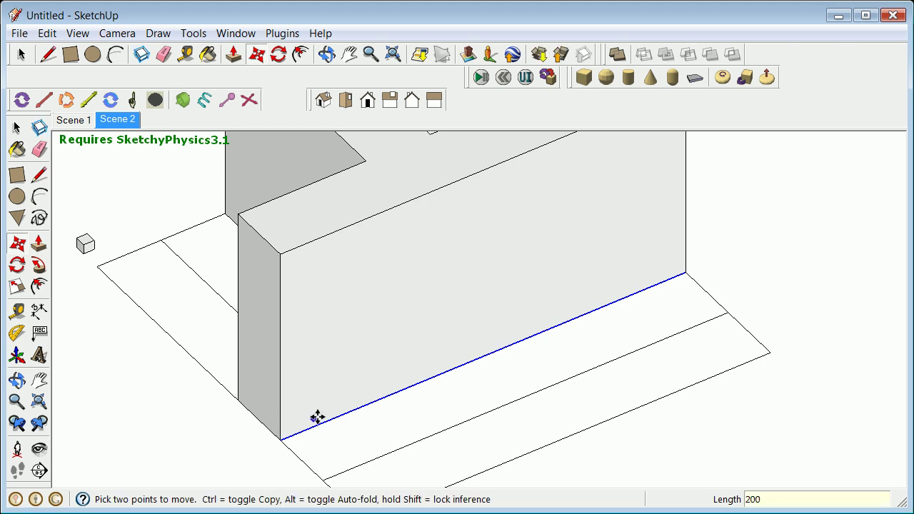
{"action": "left_click", "coordinate": [282, 435]}
{"action": "key", "text": "ctrl"}
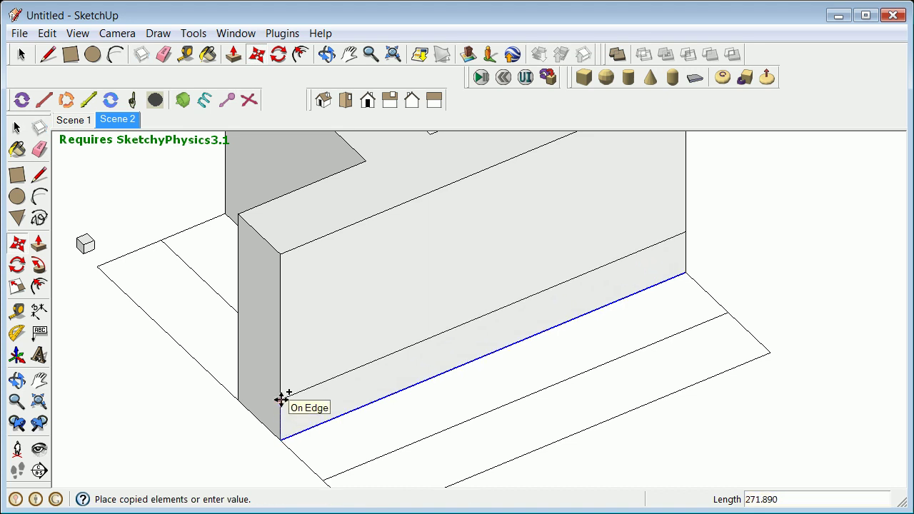
{"action": "left_click", "coordinate": [281, 398]}
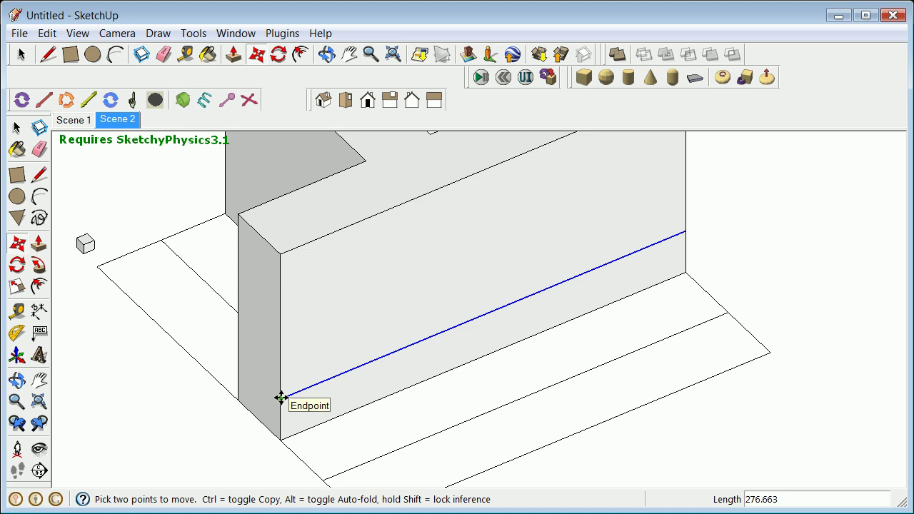
{"action": "type", "text": "200"}
{"action": "key", "text": "Return"}
- Copy the wall's vertical front corner edge 200 along the wall
{"action": "left_click", "coordinate": [16, 128]}
{"action": "left_click", "coordinate": [281, 316]}
{"action": "left_click", "coordinate": [17, 245]}
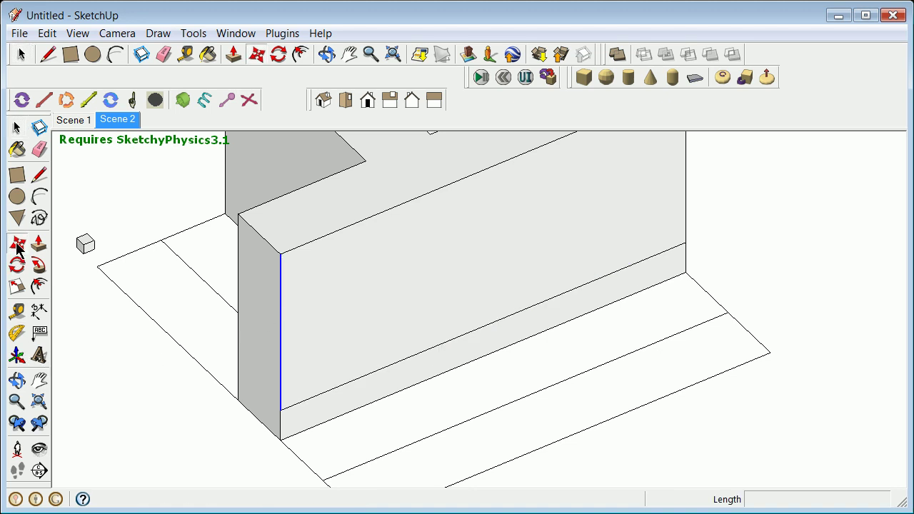
{"action": "left_click", "coordinate": [281, 410]}
{"action": "key", "text": "ctrl"}
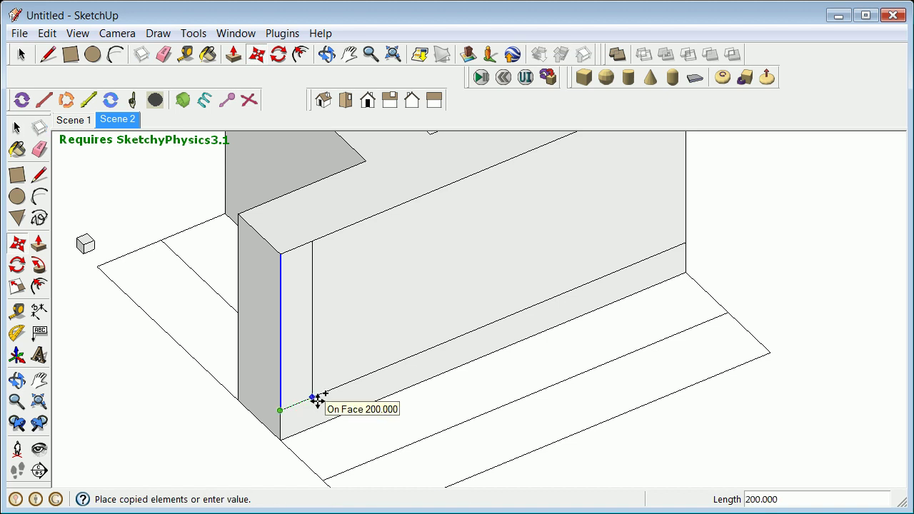
{"action": "left_click", "coordinate": [312, 397]}
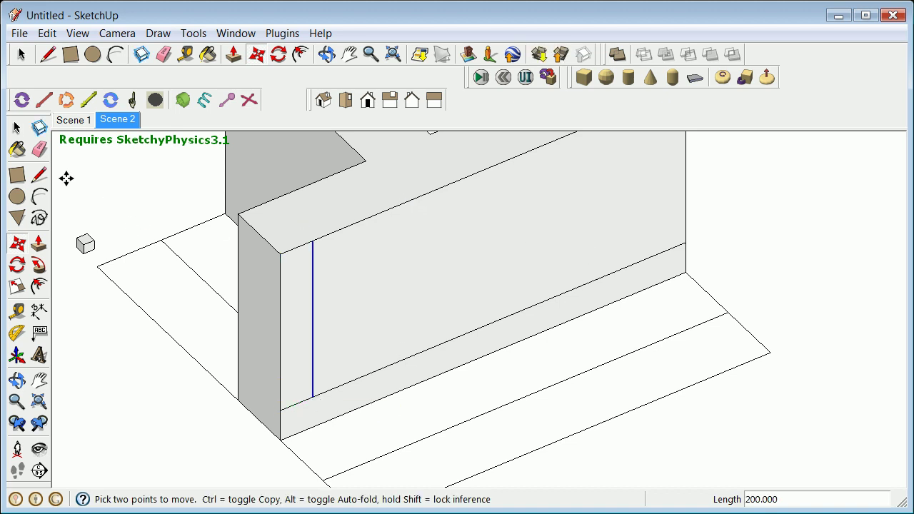
- Copy the wall's top front edge down to a lower line on the wall face
{"action": "left_click", "coordinate": [17, 129]}
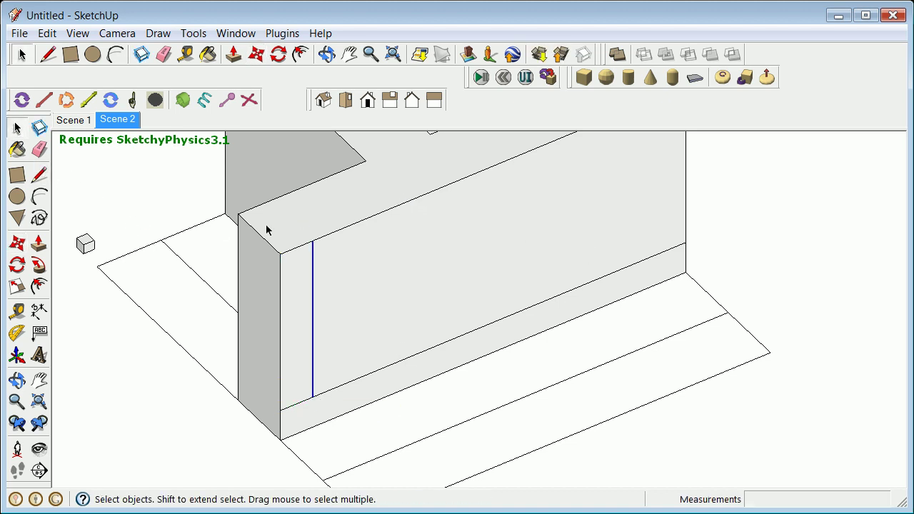
{"action": "left_click", "coordinate": [342, 234]}
{"action": "left_click", "coordinate": [18, 245]}
{"action": "key", "text": "ctrl"}
{"action": "left_click", "coordinate": [312, 240]}
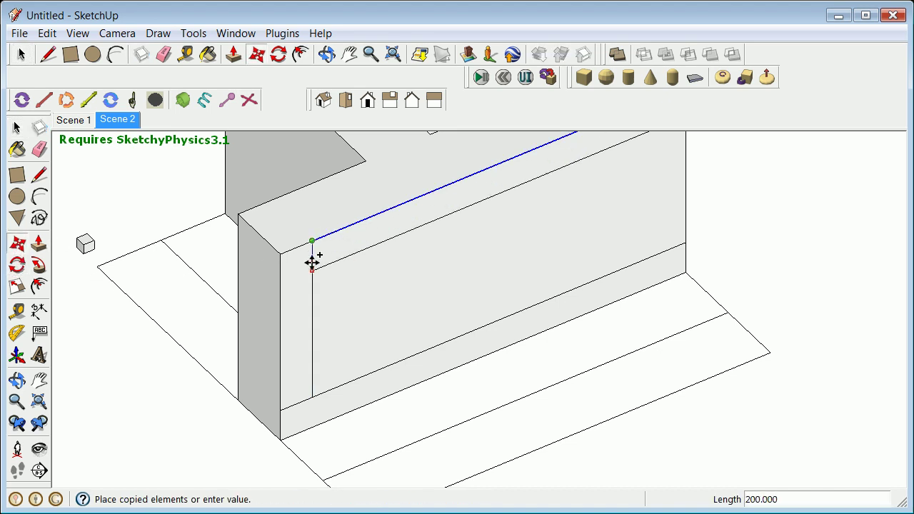
{"action": "left_click", "coordinate": [312, 270]}
{"action": "left_click", "coordinate": [16, 128]}
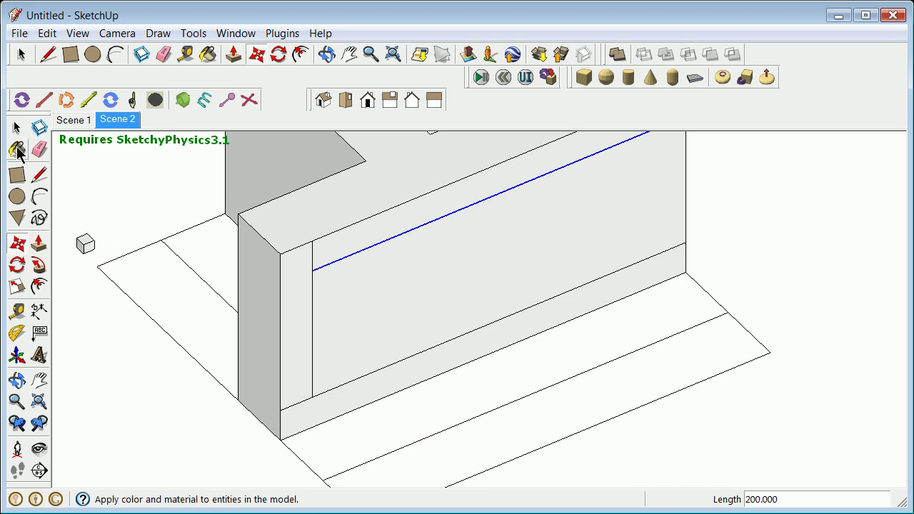
{"action": "left_click", "coordinate": [40, 175]}
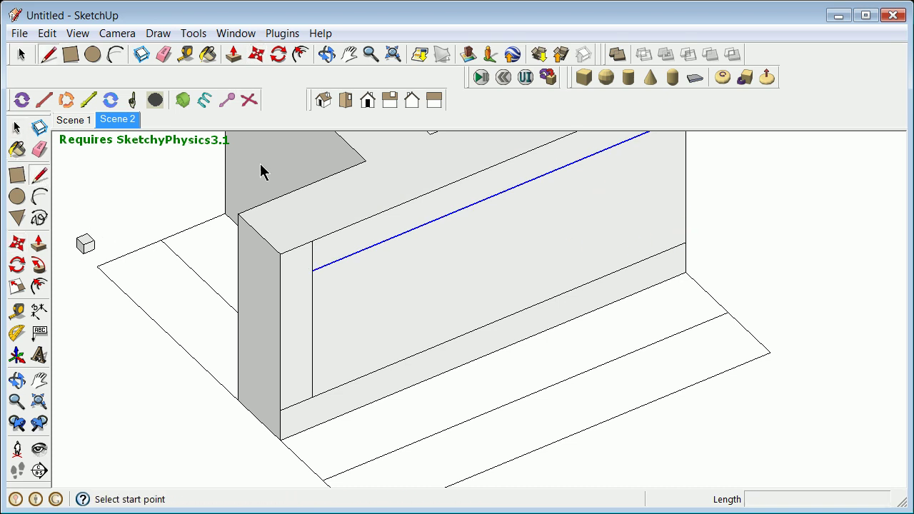
{"action": "scroll", "coordinate": [697, 200], "scroll_direction": "down", "scroll_amount": 3}
{"action": "scroll", "coordinate": [692, 205], "scroll_direction": "up", "scroll_amount": 3}
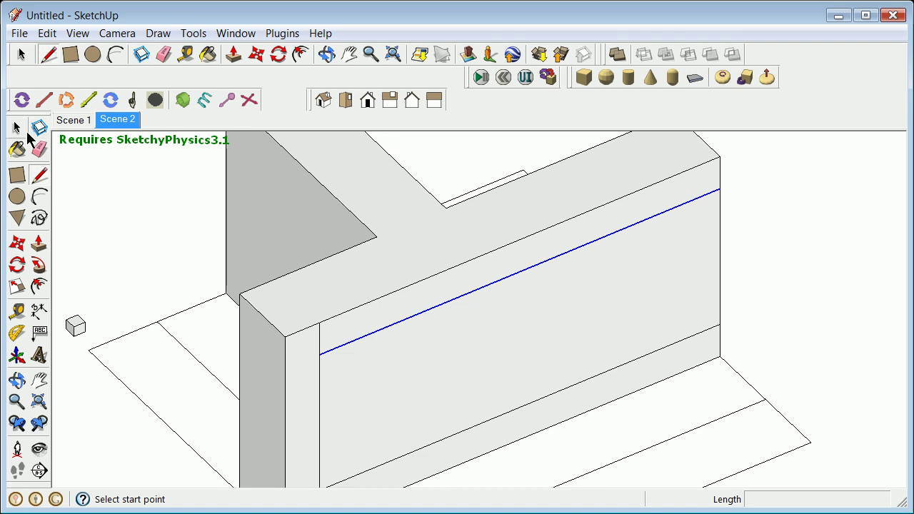
{"action": "left_click", "coordinate": [20, 129]}
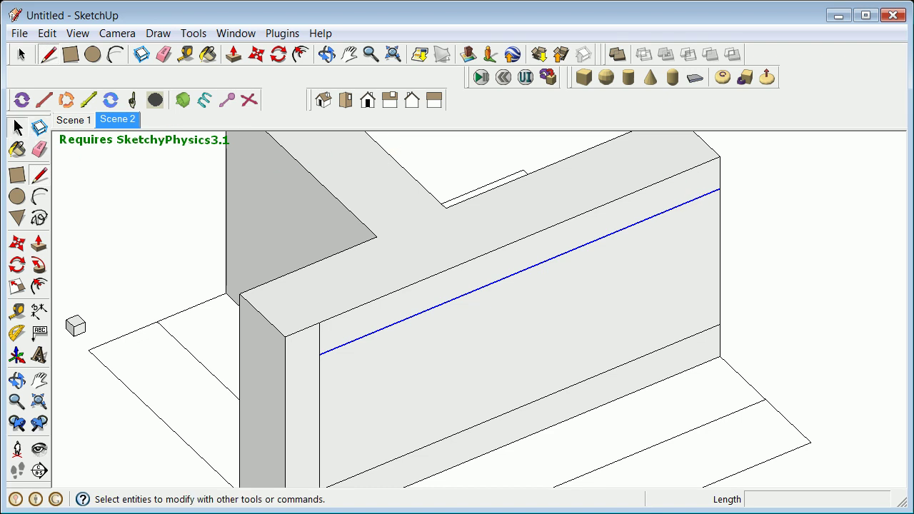
{"action": "left_click", "coordinate": [788, 298]}
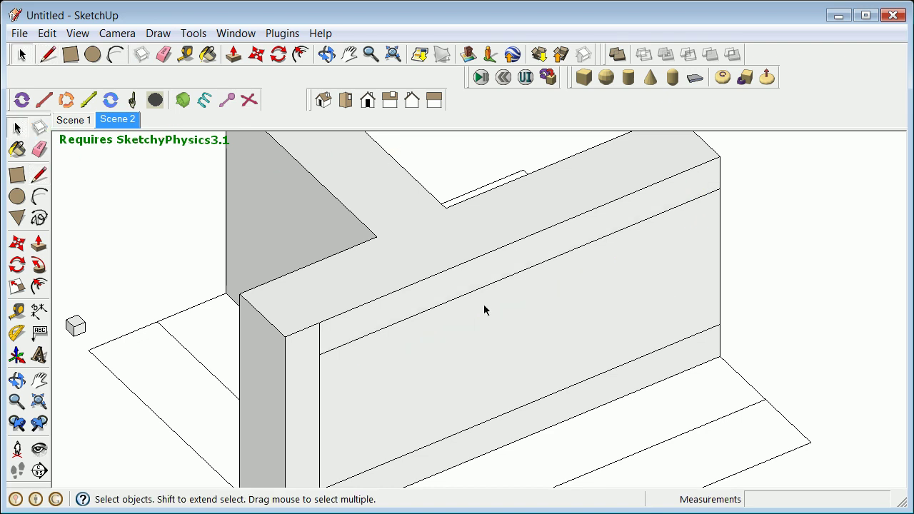
- Copy the wall's right vertical edge inward, inside the wall's right end
{"action": "left_click", "coordinate": [18, 244]}
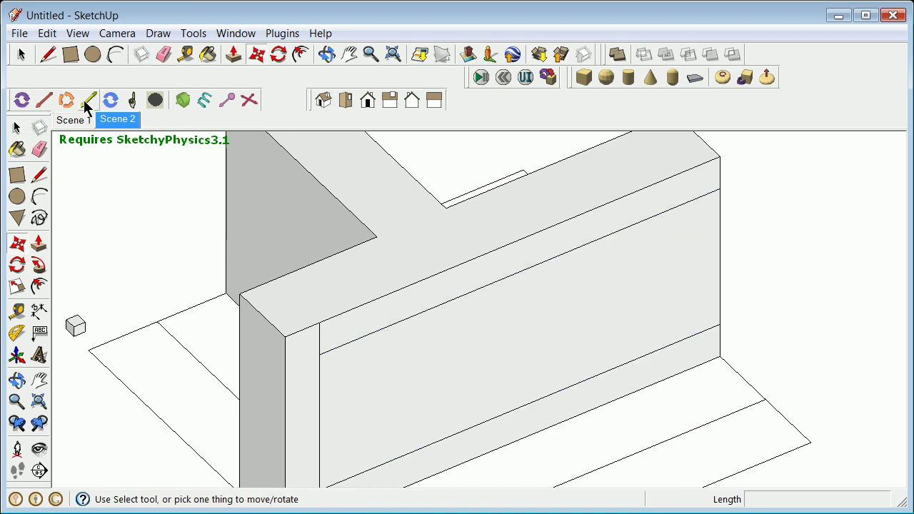
{"action": "key", "text": "space"}
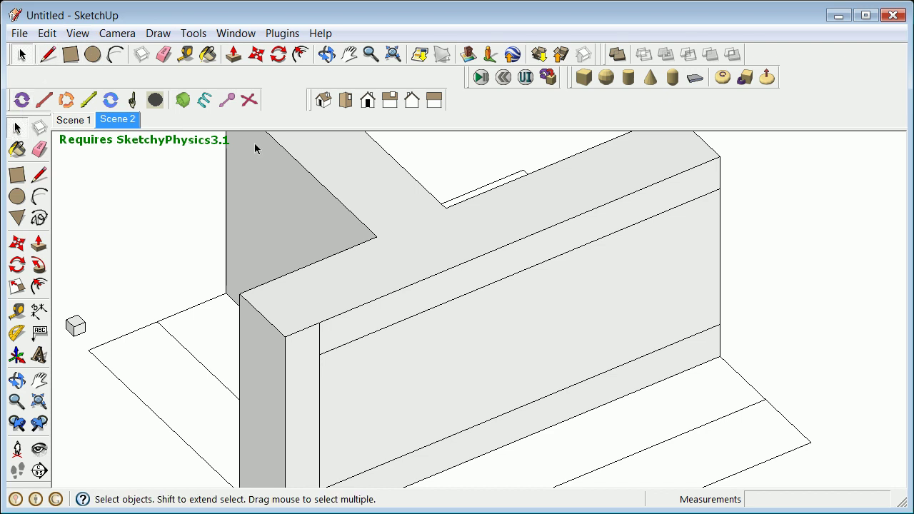
{"action": "left_click", "coordinate": [721, 248]}
{"action": "key", "text": "m"}
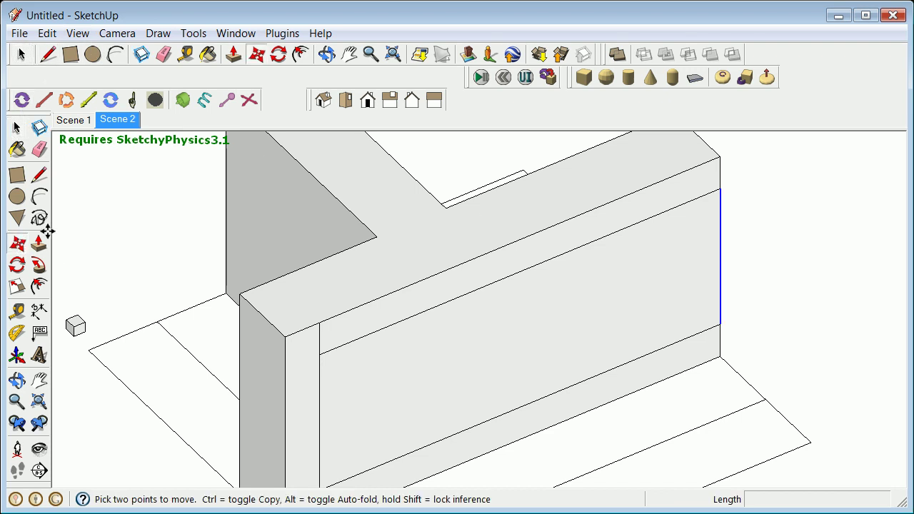
{"action": "left_click", "coordinate": [718, 243]}
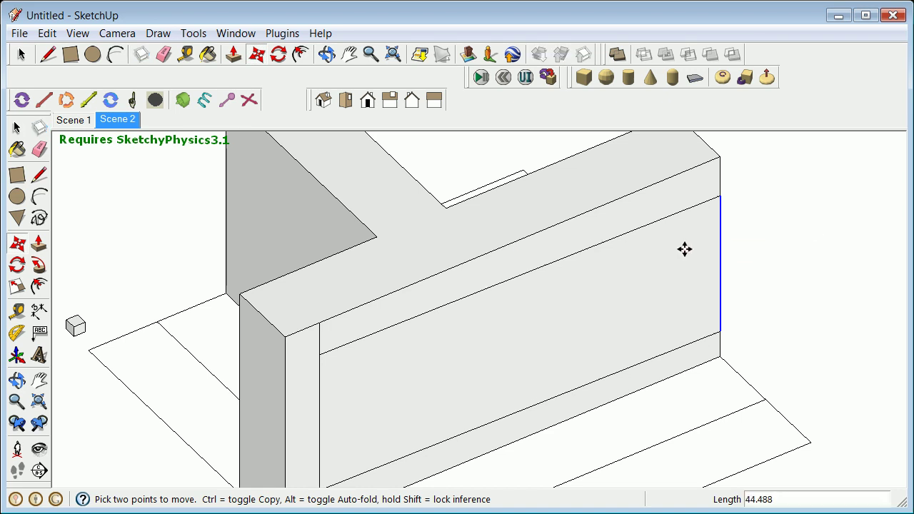
{"action": "key", "text": "ctrl"}
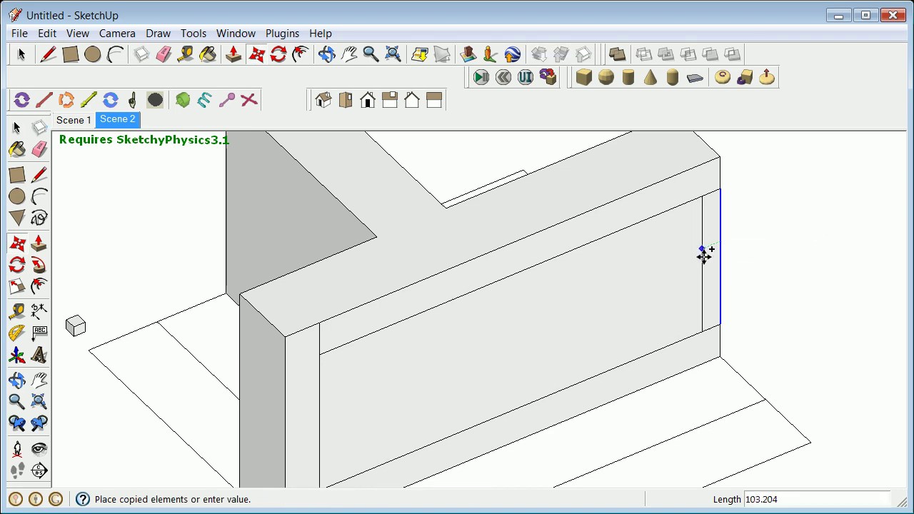
{"action": "left_click", "coordinate": [687, 266]}
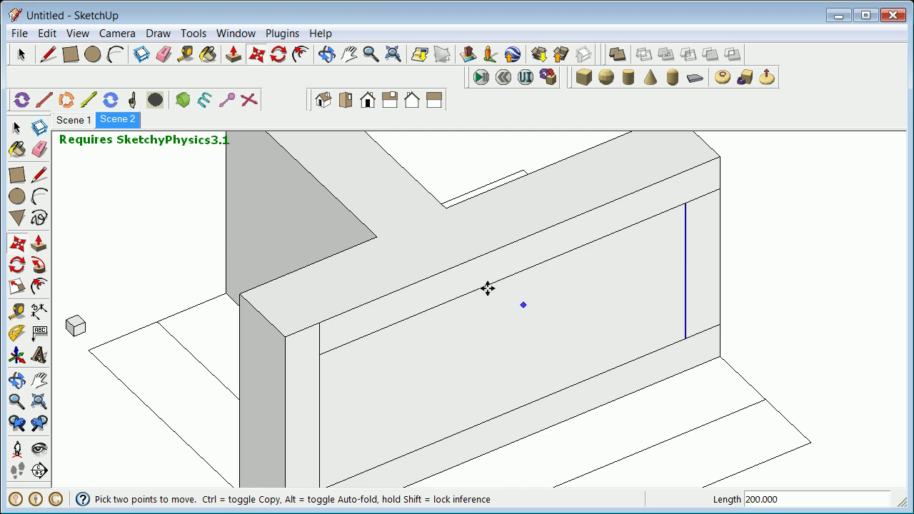
{"action": "scroll", "coordinate": [477, 280], "scroll_direction": "down", "scroll_amount": 2}
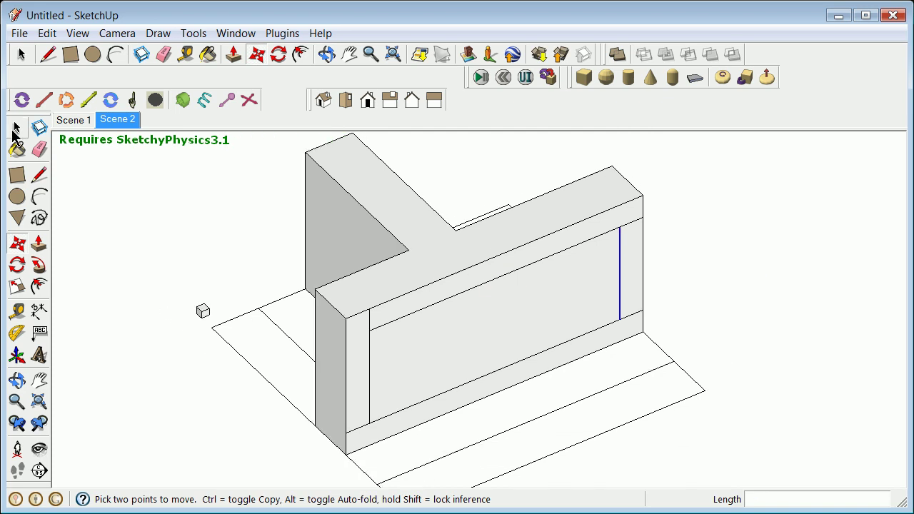
- Erase the three leftover short edge segments around the inset rectangle on the wall face
{"action": "left_click", "coordinate": [17, 128]}
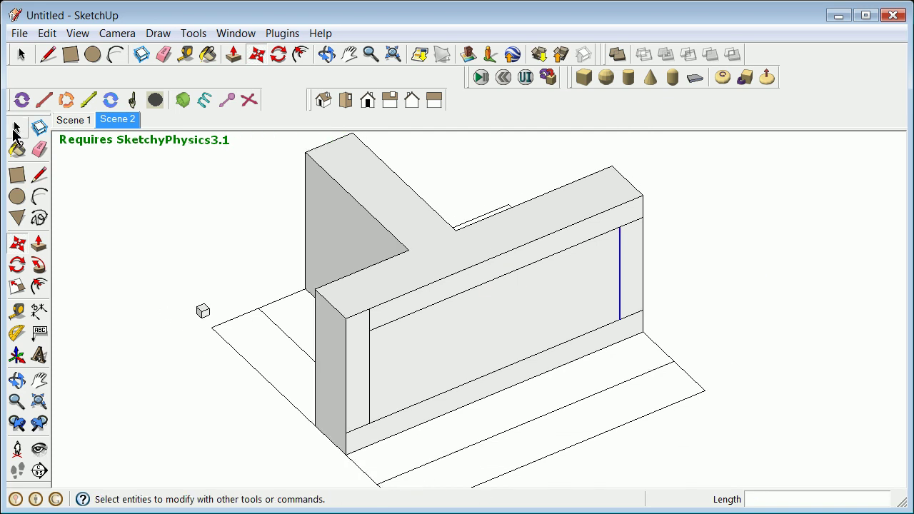
{"action": "right_click", "coordinate": [369, 320]}
{"action": "left_click", "coordinate": [406, 348]}
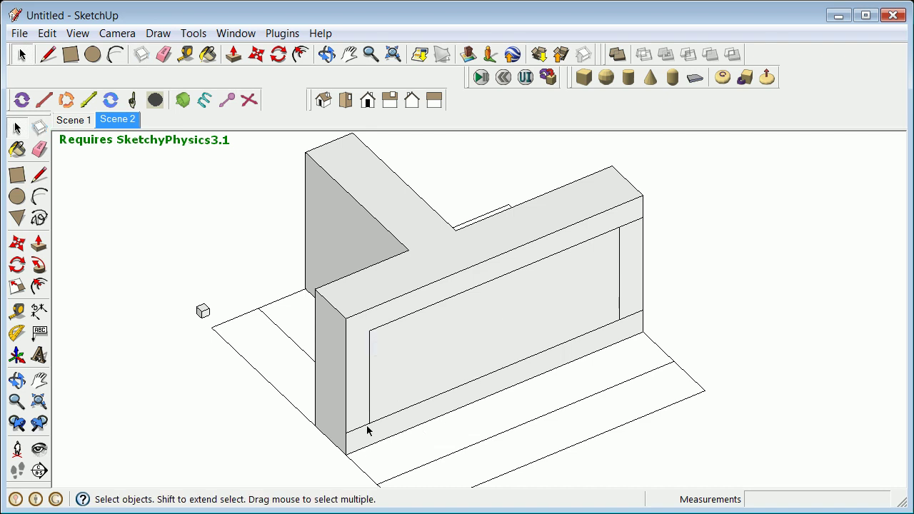
{"action": "left_click", "coordinate": [364, 429]}
{"action": "right_click", "coordinate": [364, 429]}
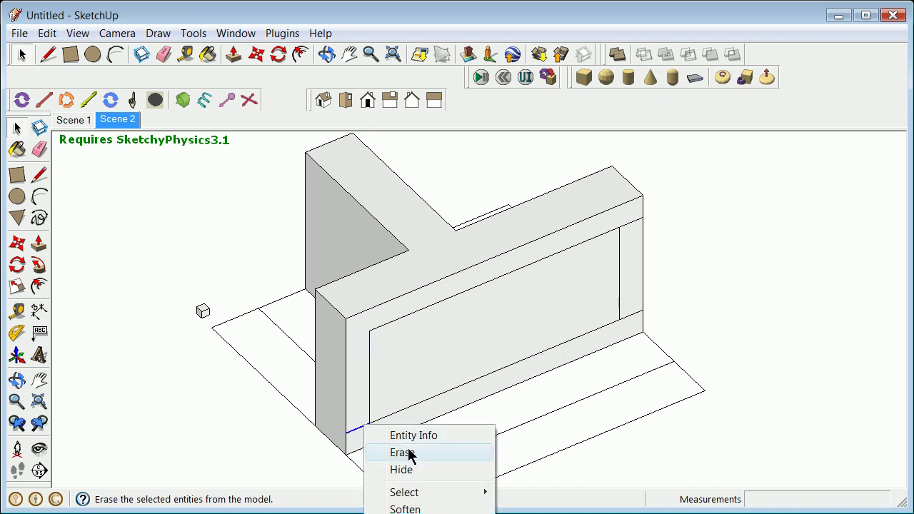
{"action": "left_click", "coordinate": [403, 453]}
{"action": "left_click", "coordinate": [634, 223]}
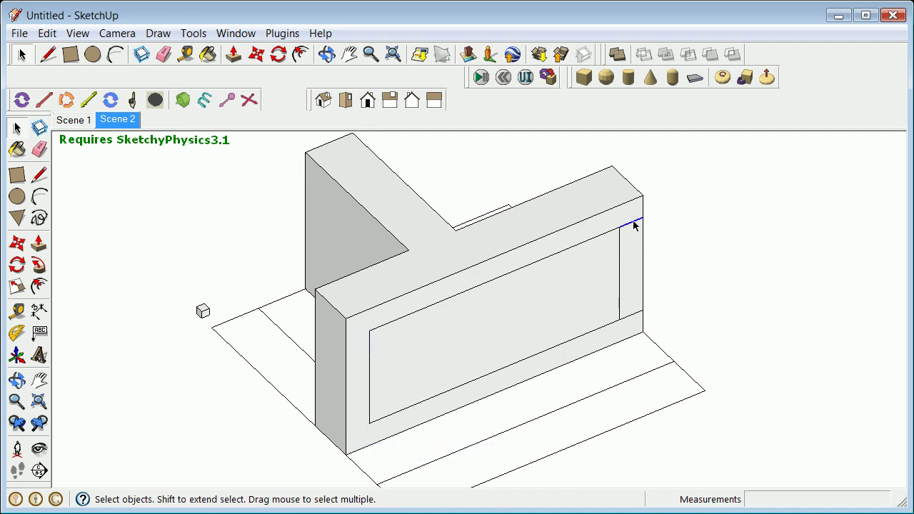
{"action": "right_click", "coordinate": [634, 223]}
{"action": "left_click", "coordinate": [668, 250]}
{"action": "left_click", "coordinate": [39, 149]}
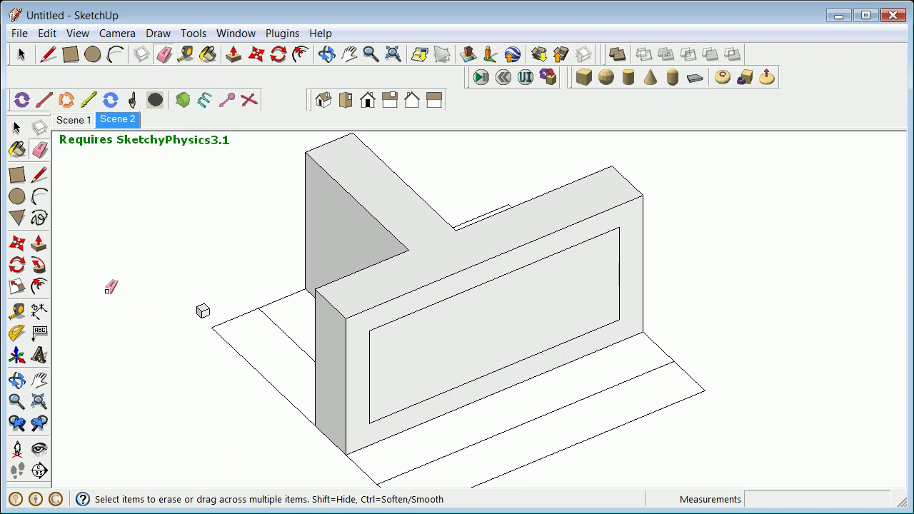
- Offset the inset face 200 inward to make a smaller inner rectangle
{"action": "left_click", "coordinate": [42, 286]}
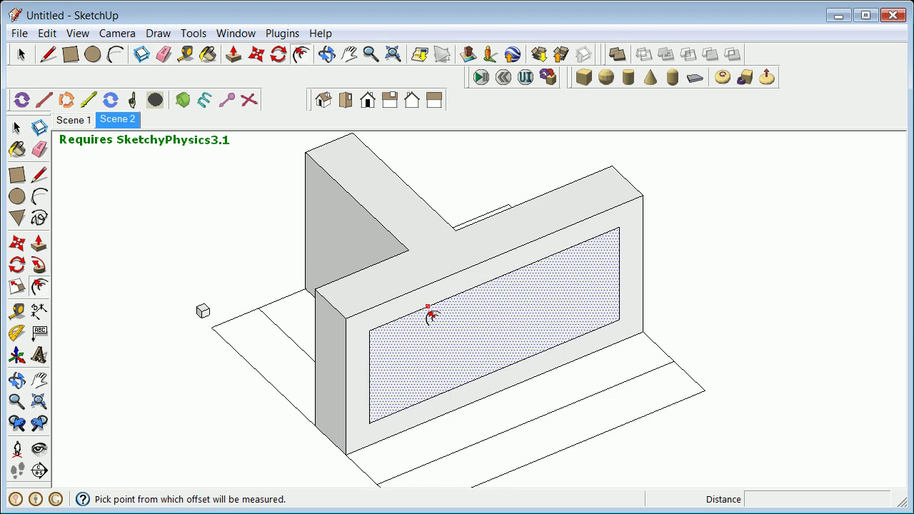
{"action": "left_click", "coordinate": [428, 307]}
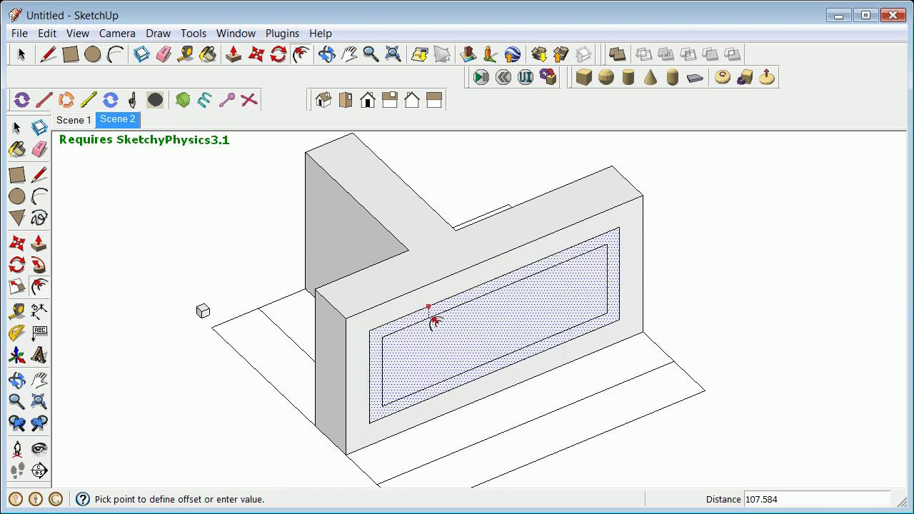
{"action": "key", "text": "Return"}
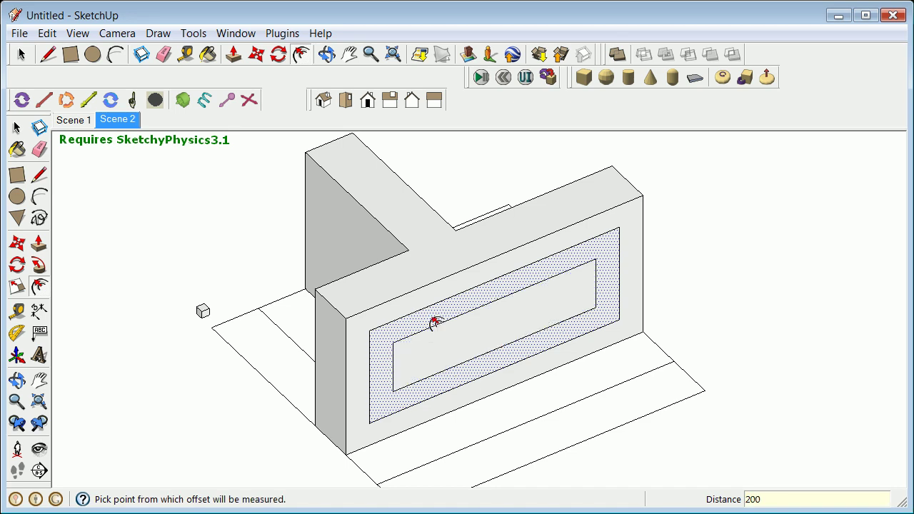
{"action": "key", "text": "Escape"}
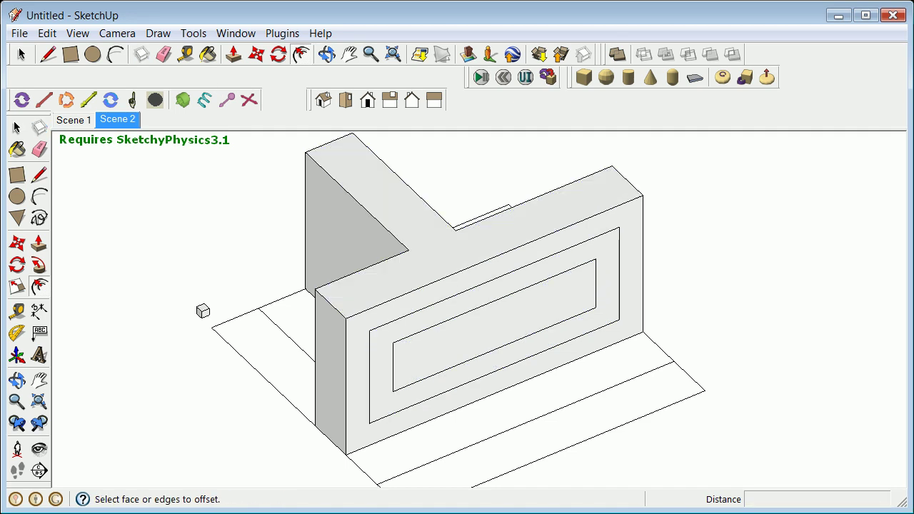
{"action": "left_click", "coordinate": [16, 127]}
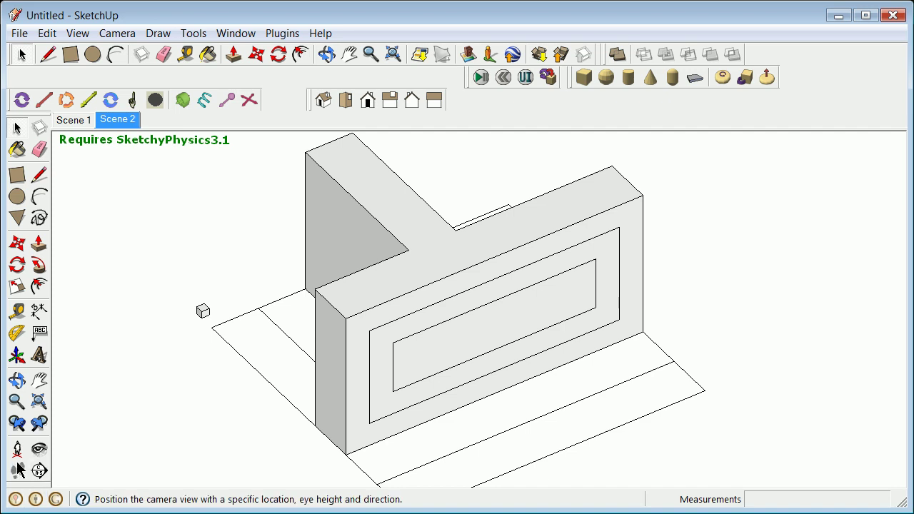
- Pull the inner rectangle outward about 169.851 into a raised block
{"action": "left_click", "coordinate": [39, 246]}
{"action": "left_click", "coordinate": [421, 350]}
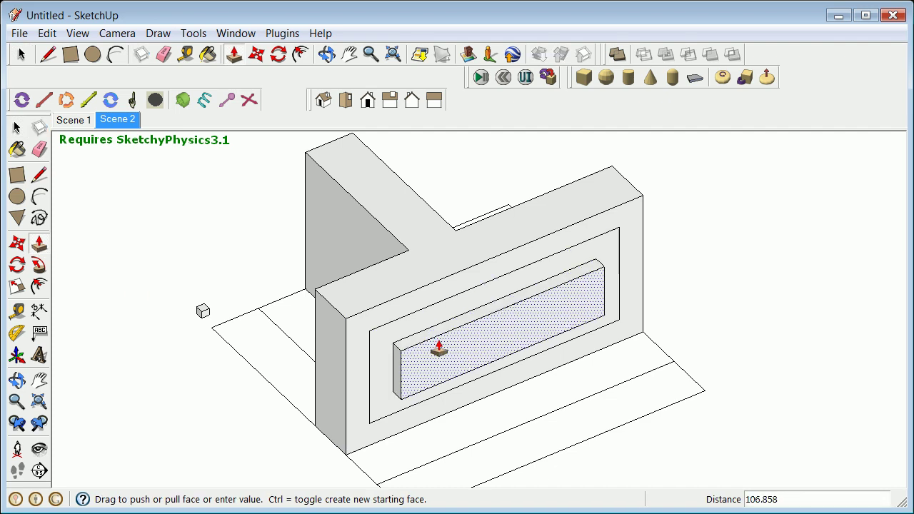
{"action": "left_click", "coordinate": [439, 346]}
{"action": "left_click", "coordinate": [442, 346], "text": "ctrl"}
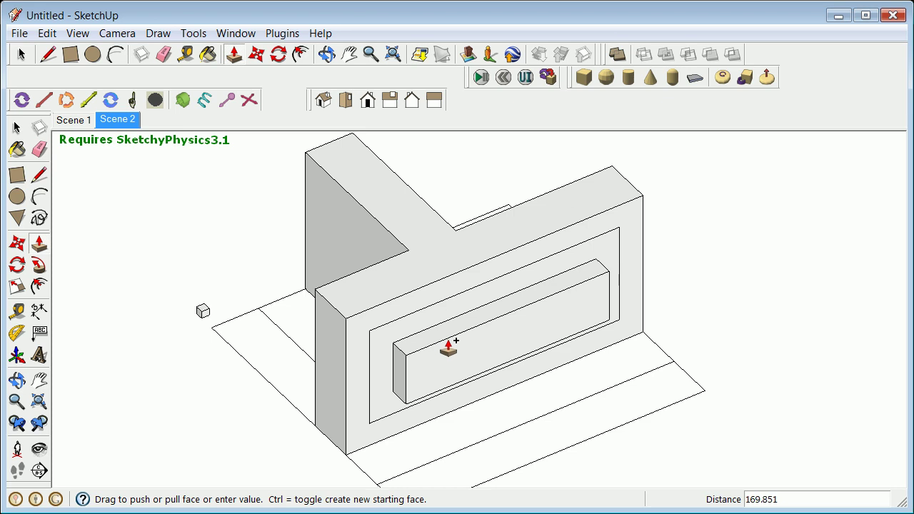
{"action": "left_click", "coordinate": [448, 348]}
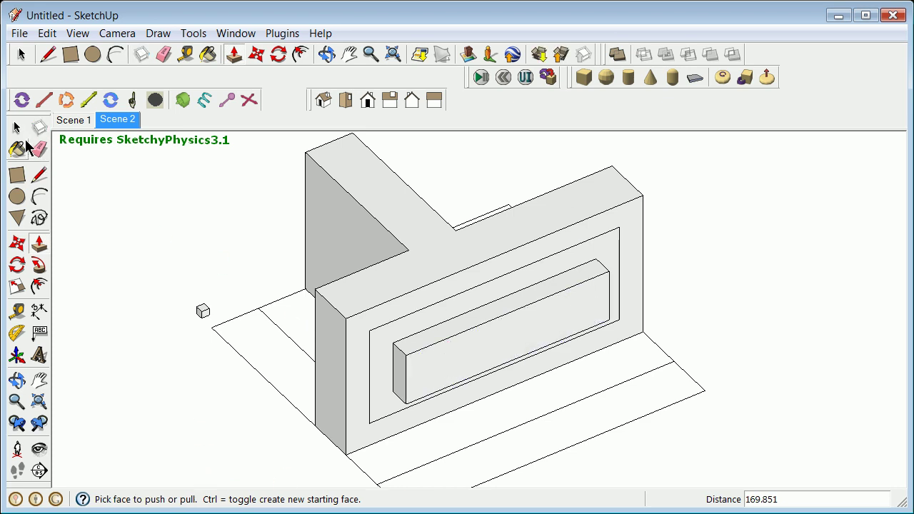
{"action": "left_click", "coordinate": [17, 128]}
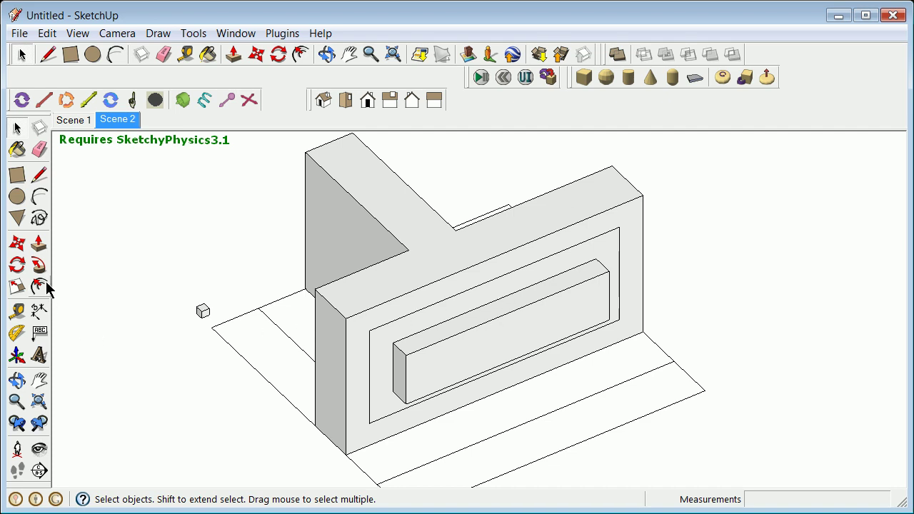
- Draw a circle on the top face and extrude it into a 400-high cylinder
{"action": "scroll", "coordinate": [468, 344], "scroll_direction": "up", "scroll_amount": 5}
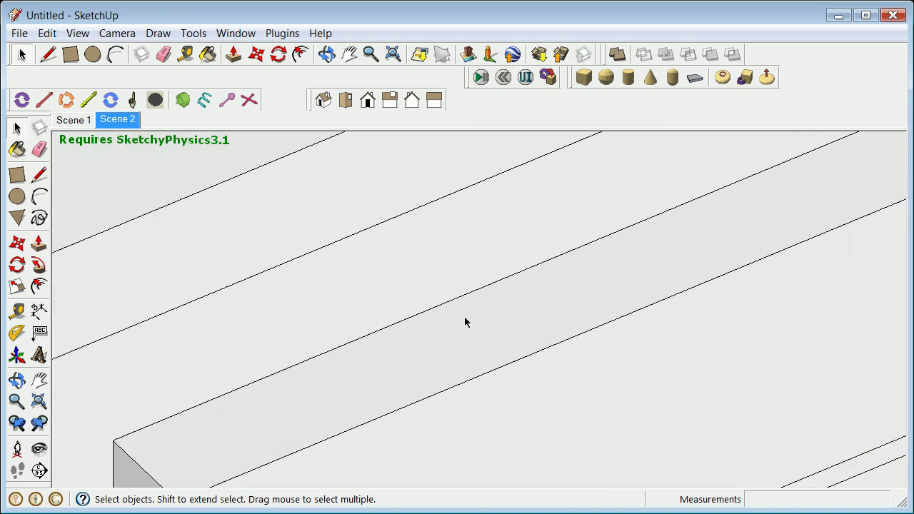
{"action": "left_click", "coordinate": [17, 196]}
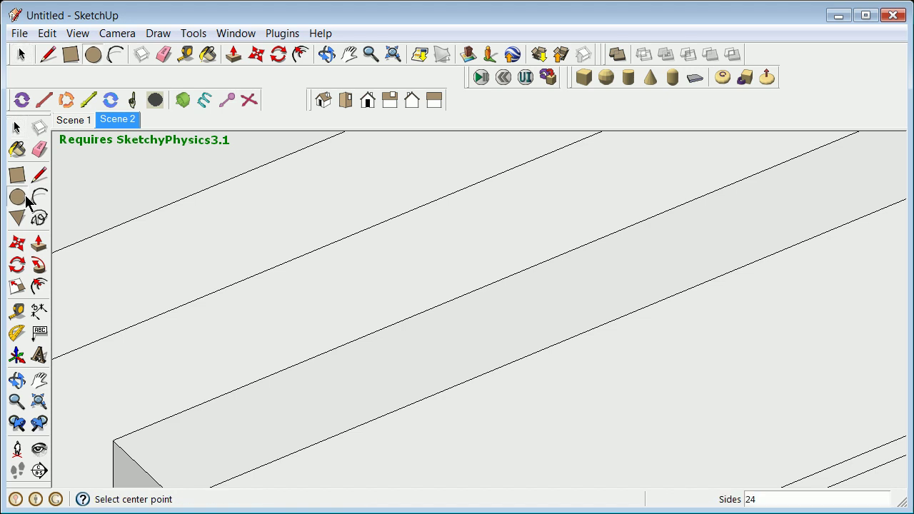
{"action": "left_click", "coordinate": [383, 367]}
{"action": "left_click", "coordinate": [408, 355]}
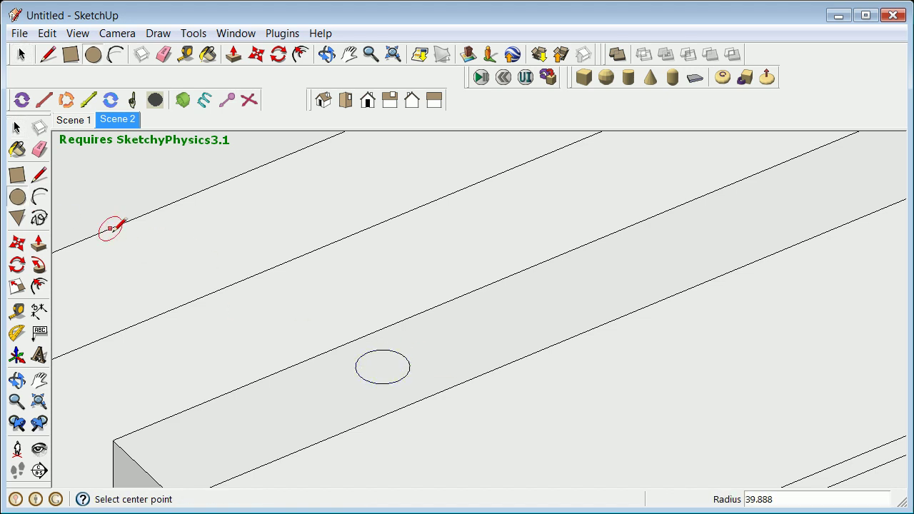
{"action": "left_click", "coordinate": [38, 244]}
{"action": "left_click", "coordinate": [398, 367]}
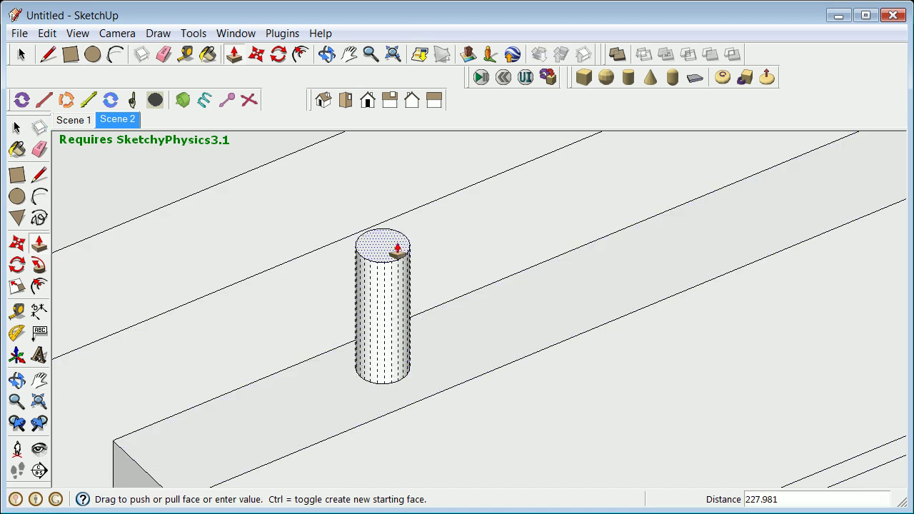
{"action": "left_click", "coordinate": [250, 175]}
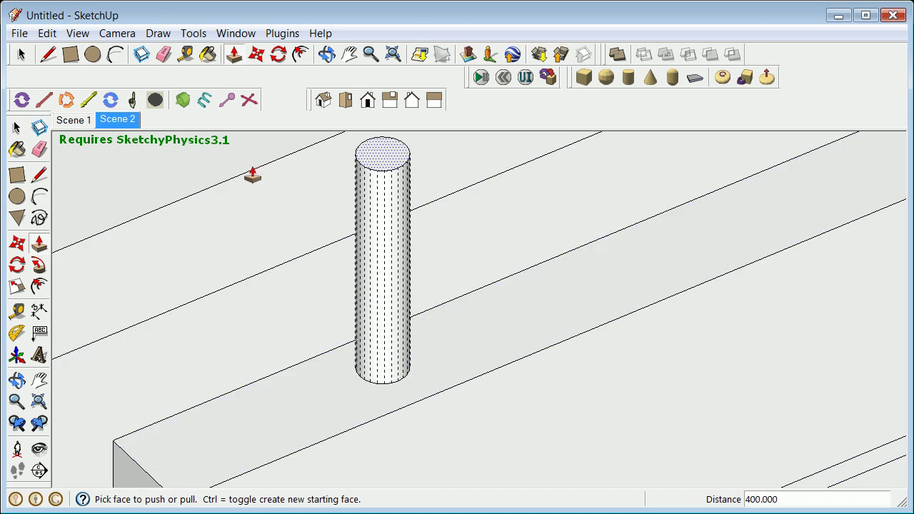
{"action": "scroll", "coordinate": [254, 375], "scroll_direction": "down", "scroll_amount": 3}
{"action": "scroll", "coordinate": [254, 378], "scroll_direction": "down", "scroll_amount": 5}
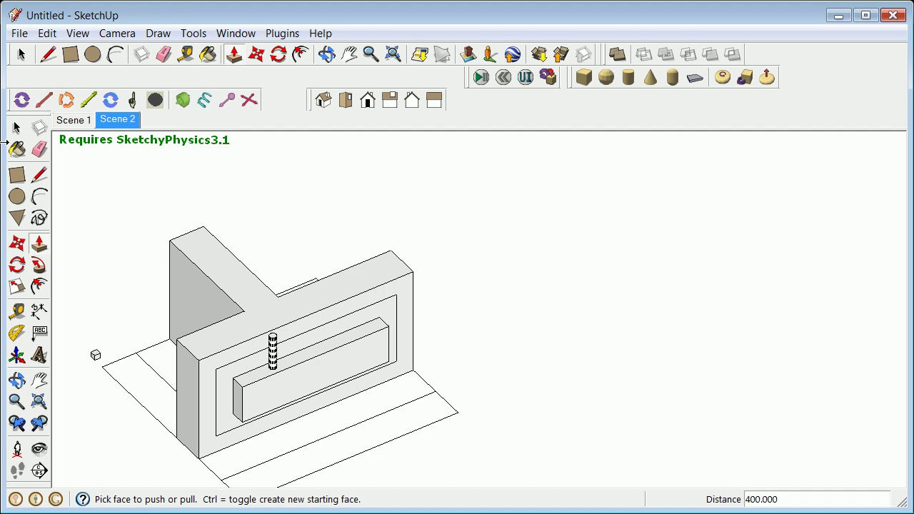
- Make the hatched cylinder on the beam into a group
{"action": "left_click", "coordinate": [19, 130]}
{"action": "scroll", "coordinate": [273, 336], "scroll_direction": "up", "scroll_amount": 3}
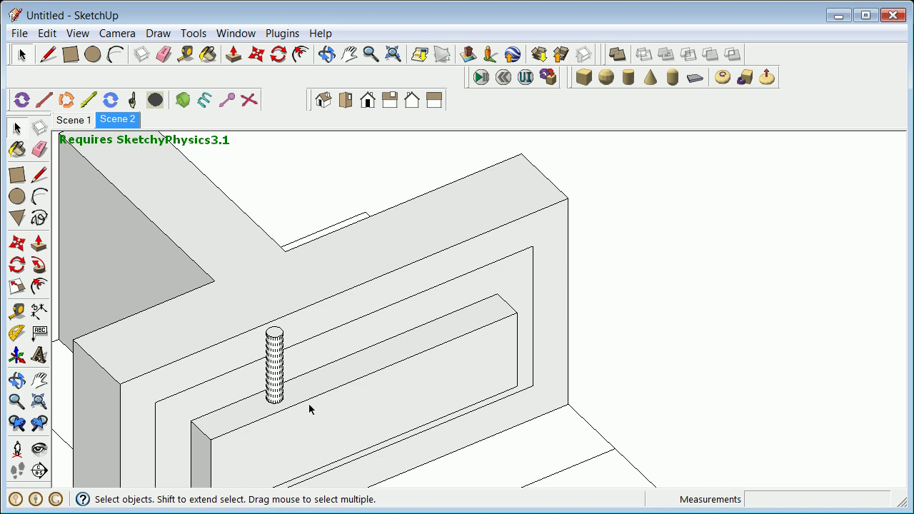
{"action": "left_click", "coordinate": [17, 380]}
{"action": "left_click_drag", "start_coordinate": [228, 376], "coordinate": [278, 302]}
{"action": "left_click", "coordinate": [17, 128]}
{"action": "left_click_drag", "start_coordinate": [271, 301], "coordinate": [320, 425]}
{"action": "right_click", "coordinate": [303, 398]}
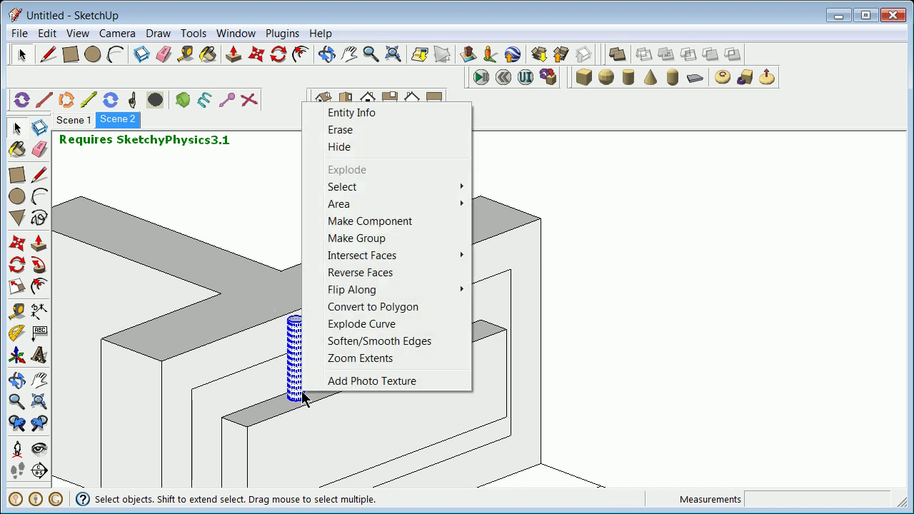
{"action": "left_click", "coordinate": [360, 240]}
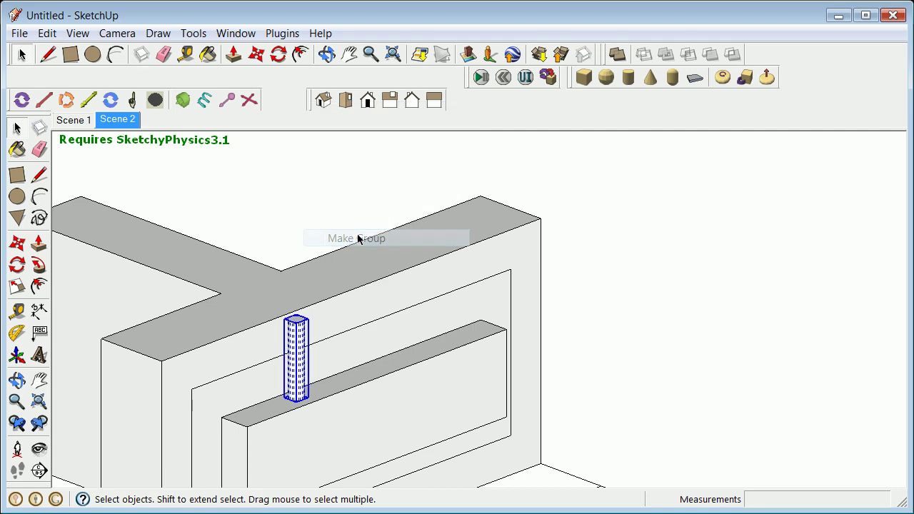
- Copy the cylinder 400 units along the beam and repeat it as a 2x array
{"action": "left_click", "coordinate": [21, 247]}
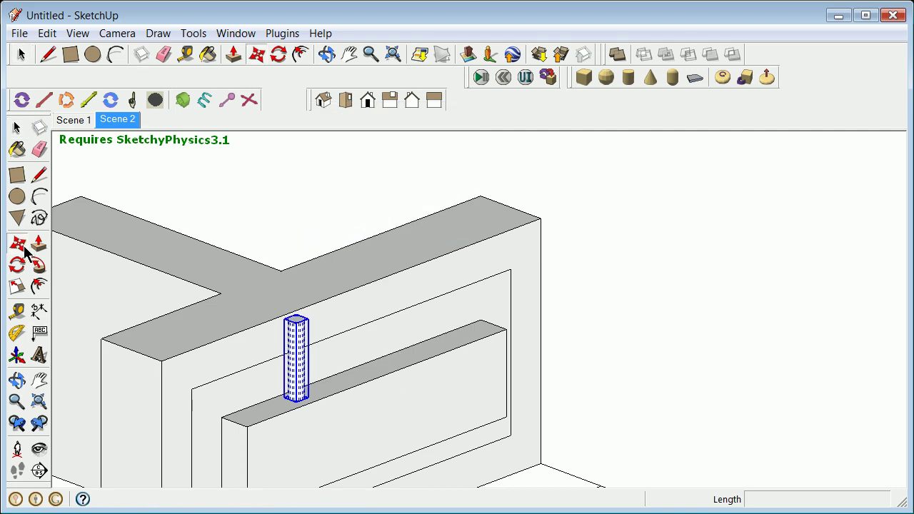
{"action": "left_click", "coordinate": [305, 404]}
{"action": "key", "text": "ctrl"}
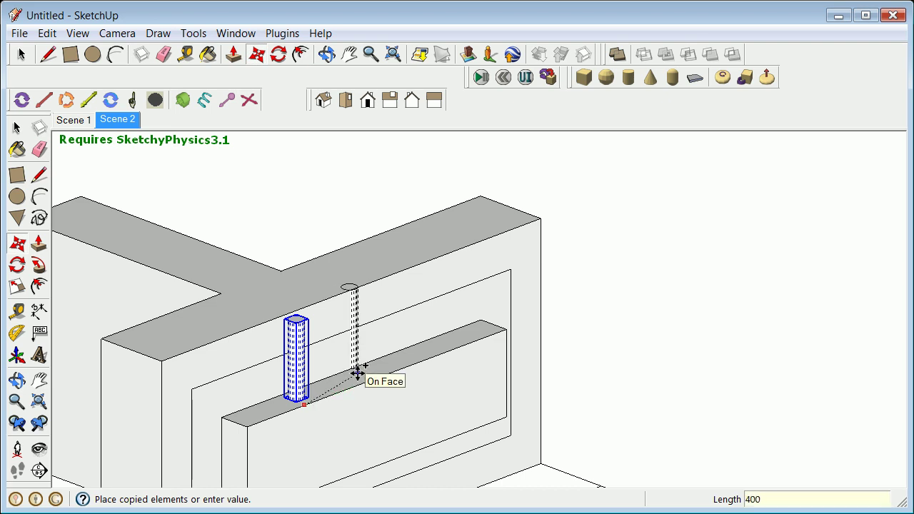
{"action": "key", "text": "Return"}
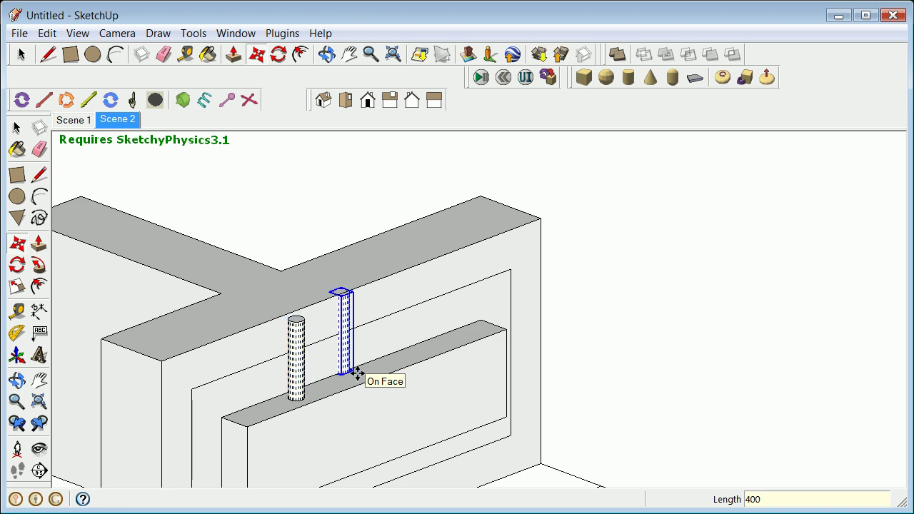
{"action": "key", "text": "Return"}
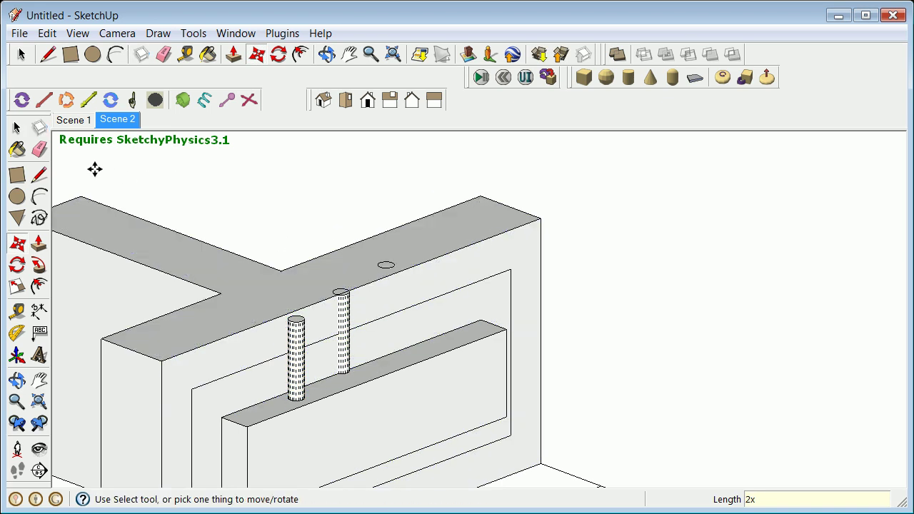
{"action": "left_click", "coordinate": [51, 39]}
- Undo the arrayed cylinder copies and zoom out to the whole T-shaped model
{"action": "left_click", "coordinate": [63, 54]}
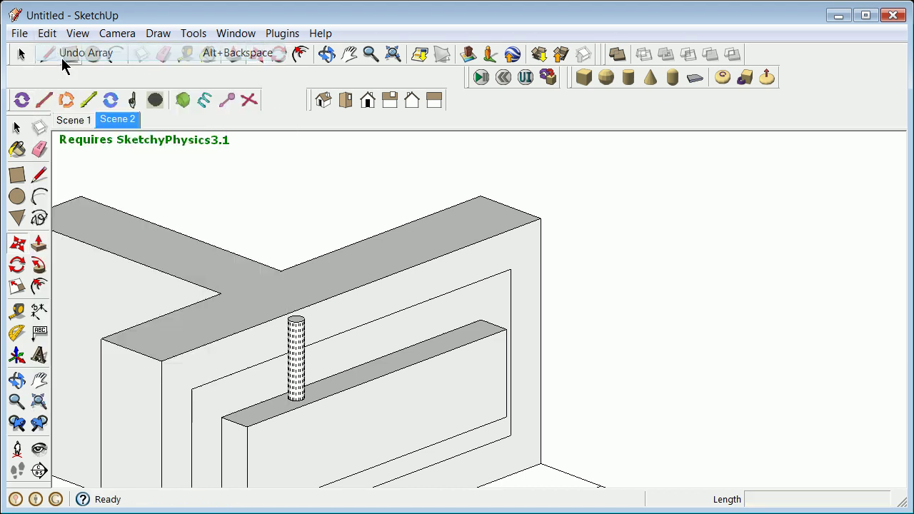
{"action": "left_click", "coordinate": [17, 127]}
{"action": "scroll", "coordinate": [320, 178], "scroll_direction": "down", "scroll_amount": 1}
{"action": "scroll", "coordinate": [321, 184], "scroll_direction": "down", "scroll_amount": 2}
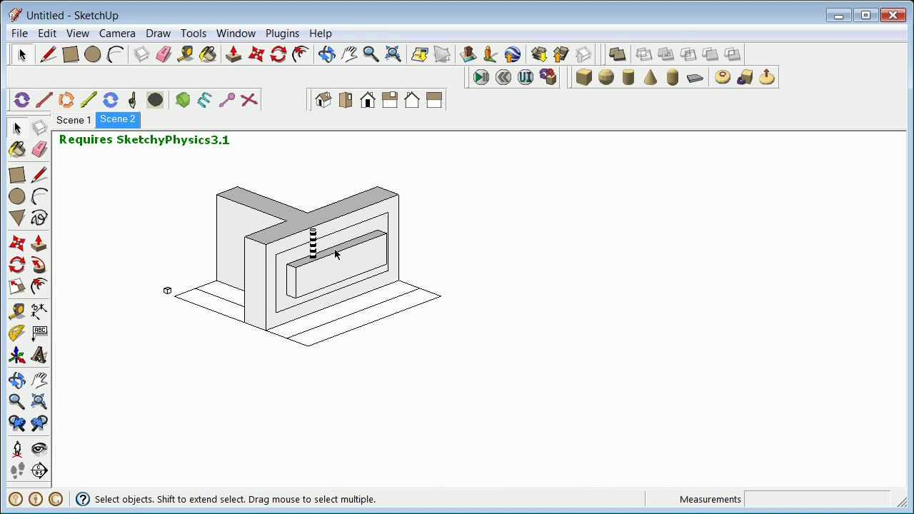
{"action": "scroll", "coordinate": [331, 240], "scroll_direction": "down", "scroll_amount": 1}
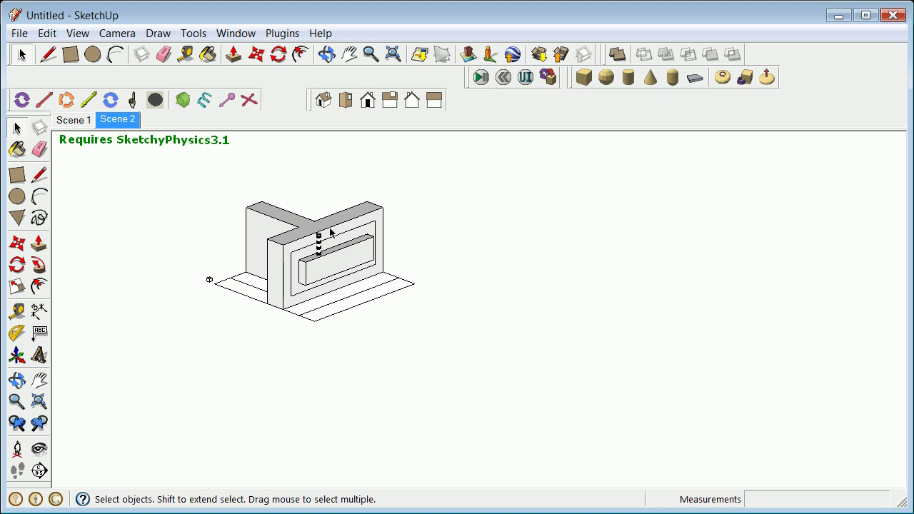
{"action": "scroll", "coordinate": [310, 208], "scroll_direction": "down", "scroll_amount": 2}
{"action": "scroll", "coordinate": [285, 184], "scroll_direction": "up", "scroll_amount": 3}
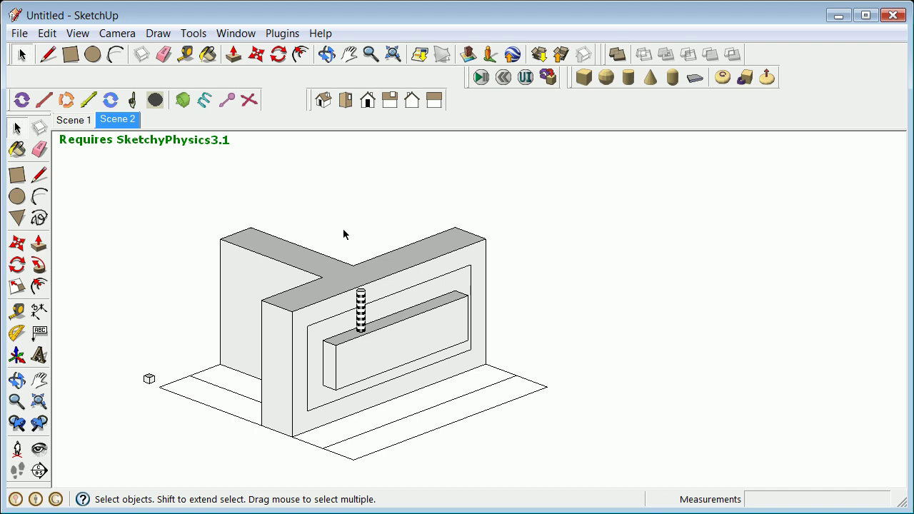
- Abandon a file import after viewing the file types, then go to the Window menu
{"action": "left_click", "coordinate": [19, 33]}
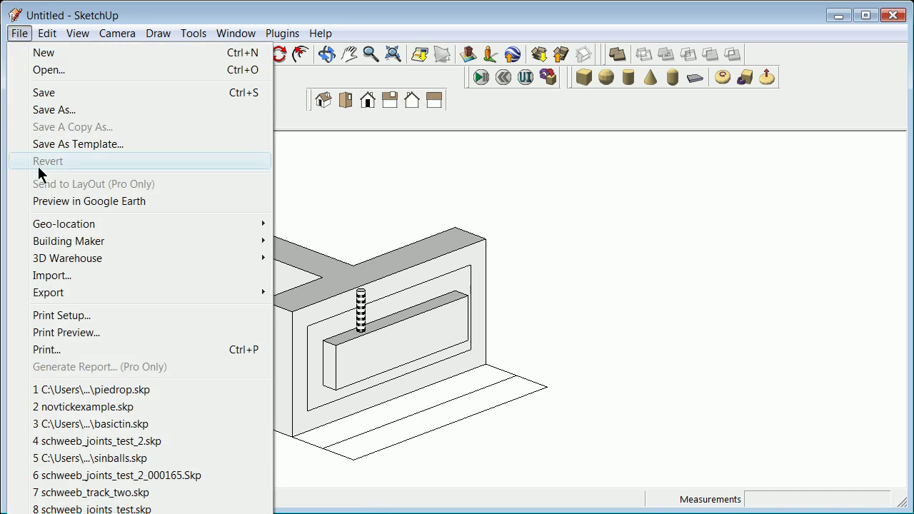
{"action": "left_click", "coordinate": [109, 274]}
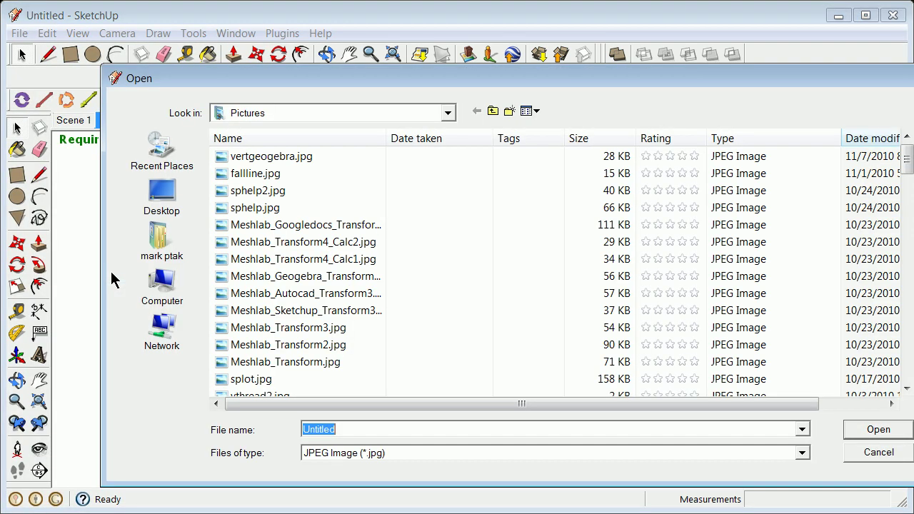
{"action": "left_click", "coordinate": [802, 453]}
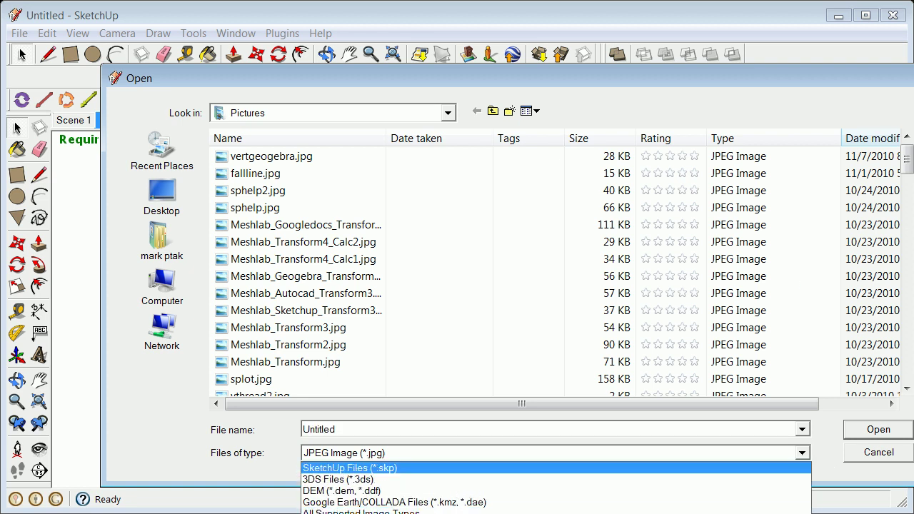
{"action": "key", "text": "Escape"}
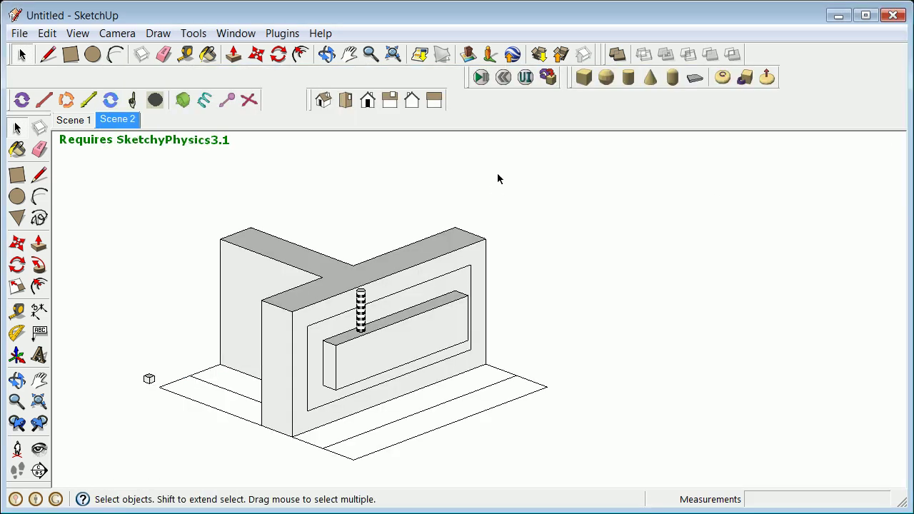
{"action": "left_click", "coordinate": [242, 33]}
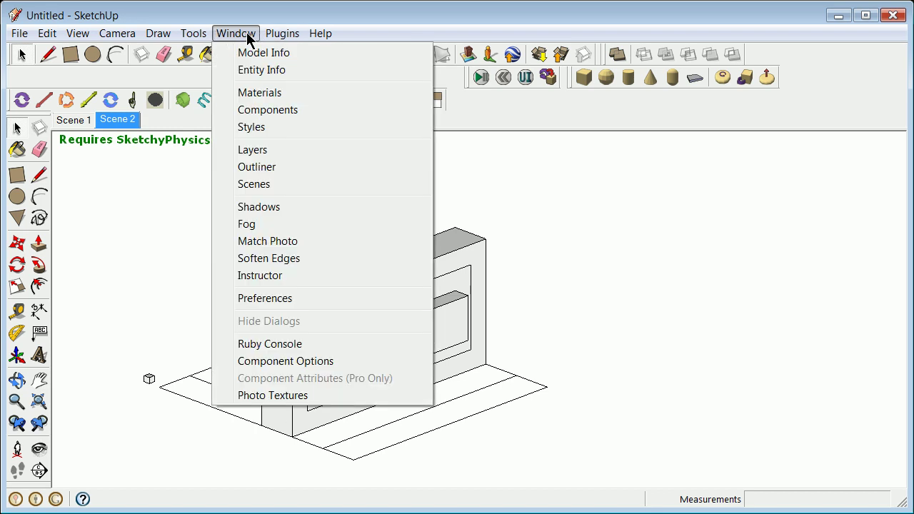
- View the In Model components (floor, versiontext) in Components, then close the browser
{"action": "left_click", "coordinate": [270, 111]}
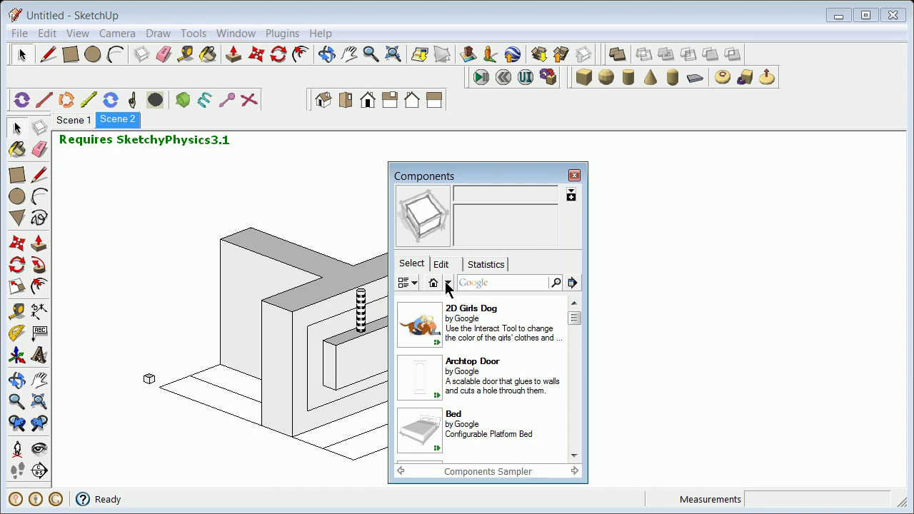
{"action": "left_click", "coordinate": [449, 284]}
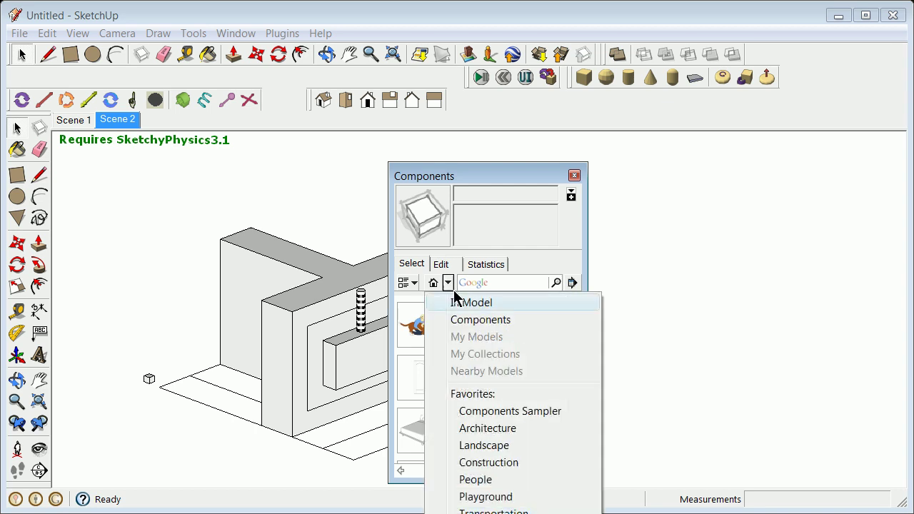
{"action": "left_click", "coordinate": [464, 306]}
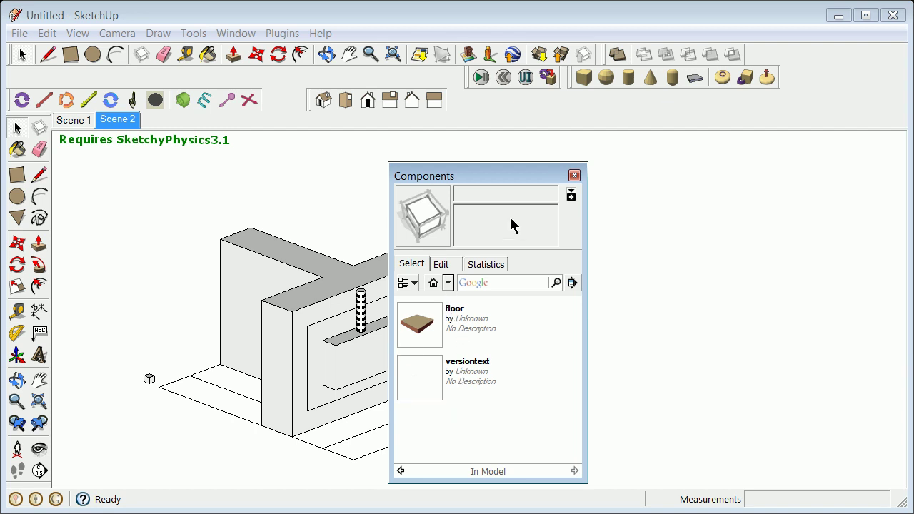
{"action": "left_click", "coordinate": [575, 176]}
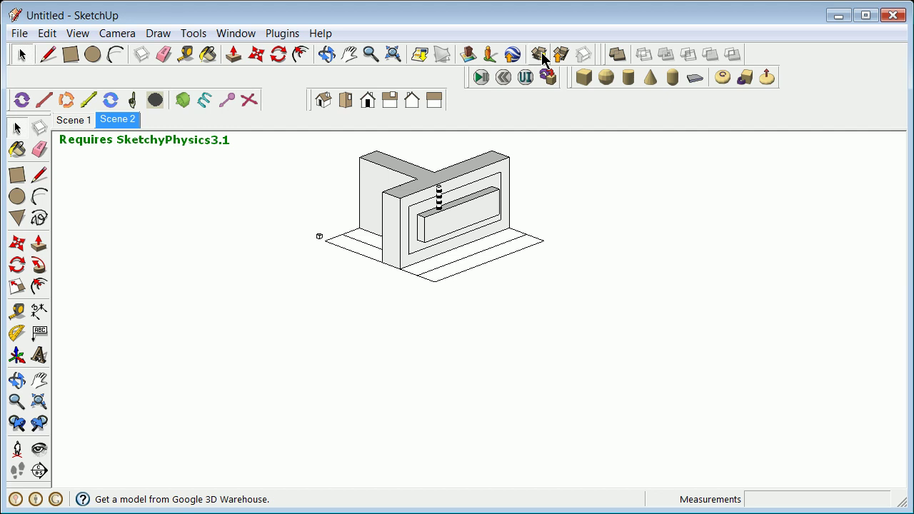
- Search 3D Warehouse for 'thermal pv panel' and download the Composting Toilet model into SketchUp
{"action": "left_click", "coordinate": [540, 55]}
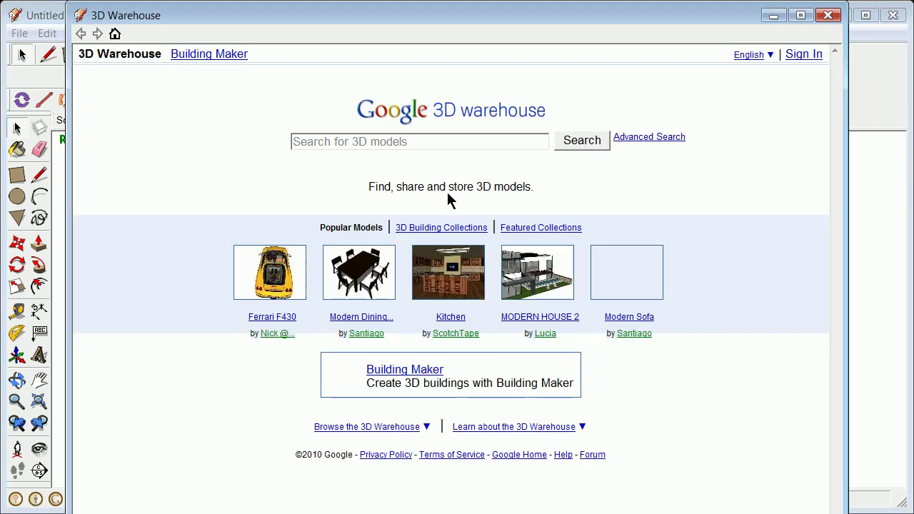
{"action": "left_click", "coordinate": [411, 143]}
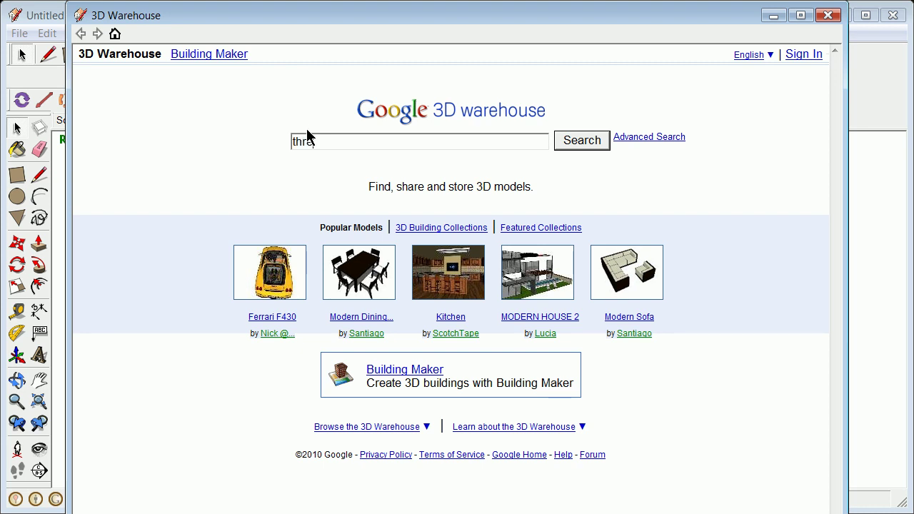
{"action": "type", "text": "thermal pv pa"}
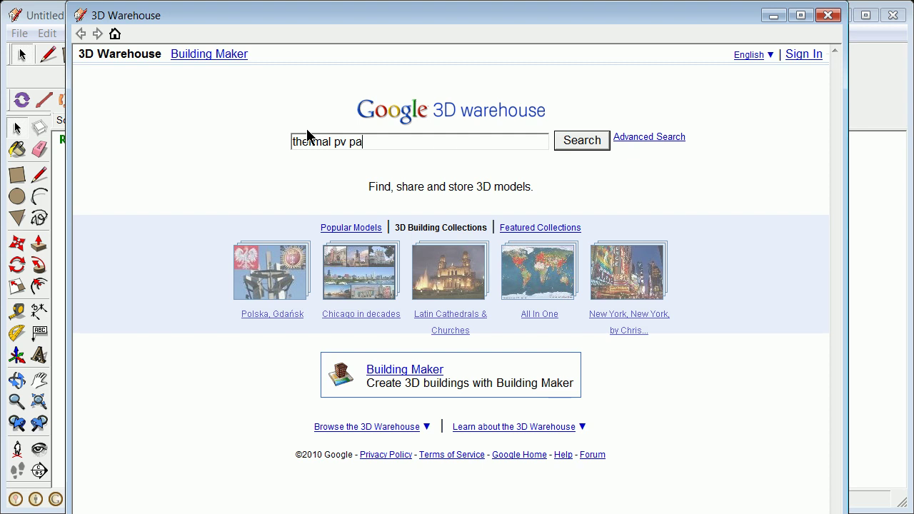
{"action": "type", "text": "nel"}
{"action": "key", "text": "Return"}
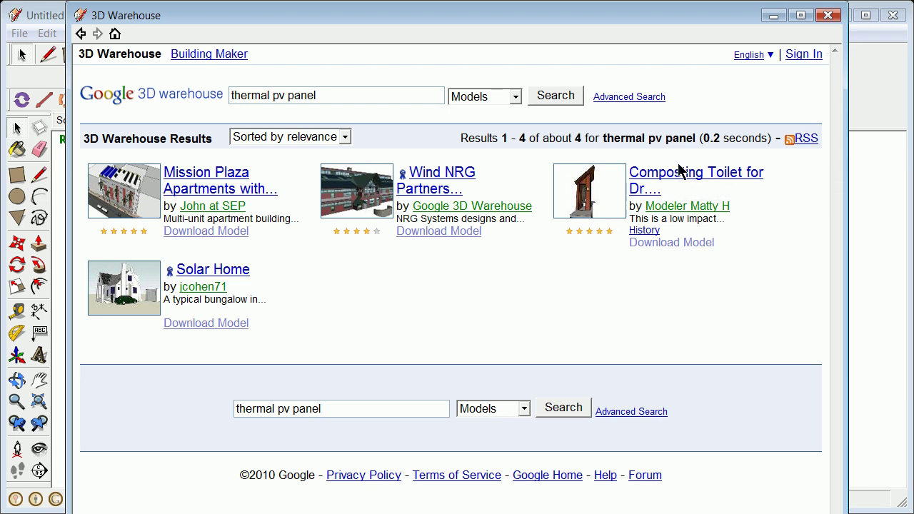
{"action": "left_click", "coordinate": [678, 175]}
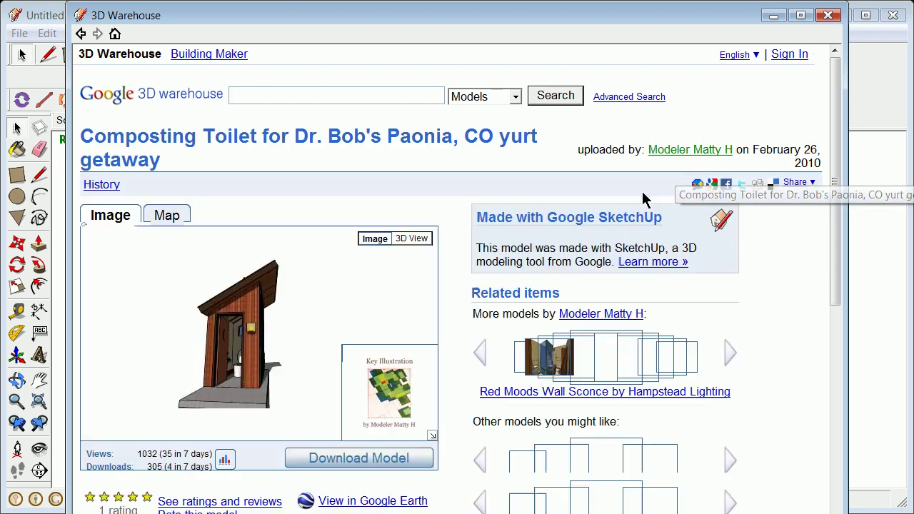
{"action": "left_click", "coordinate": [340, 463]}
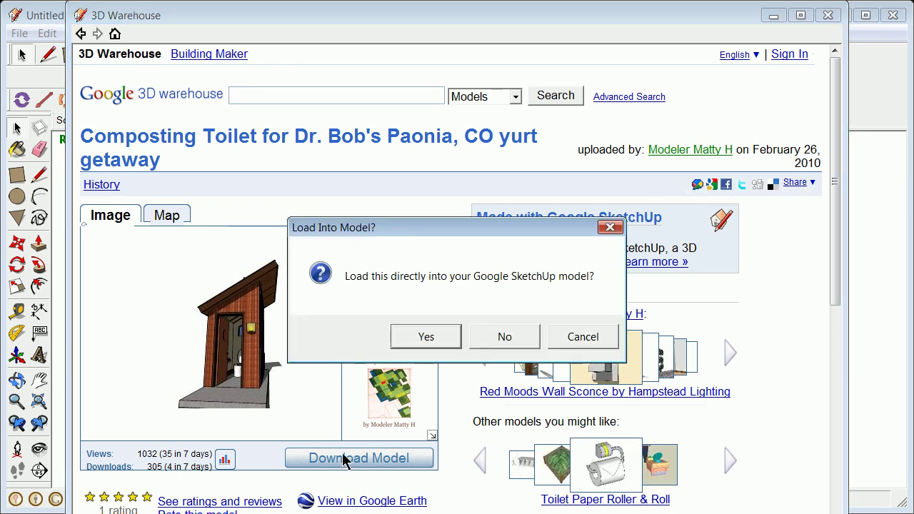
{"action": "left_click", "coordinate": [437, 336]}
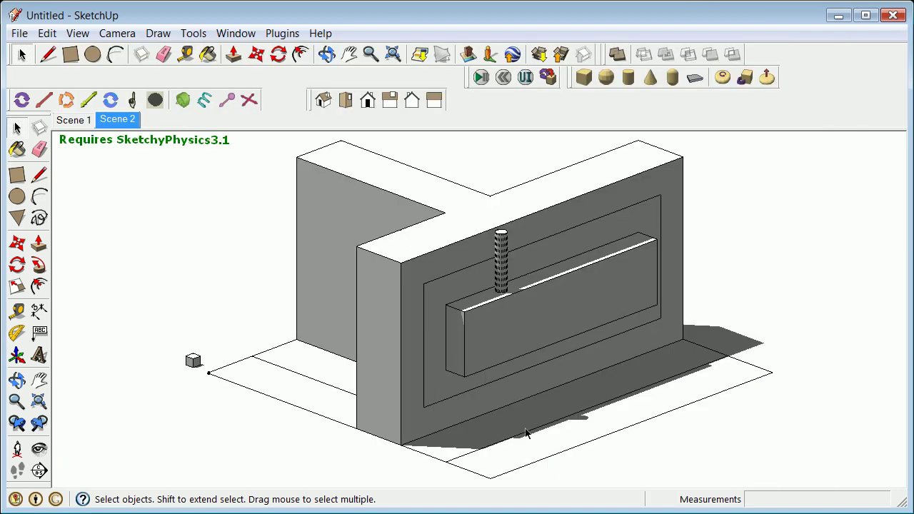
- Place the composting toilet booth beside the ground edge, zoom to it, and select it
{"action": "scroll", "coordinate": [558, 437], "scroll_direction": "down", "scroll_amount": 5}
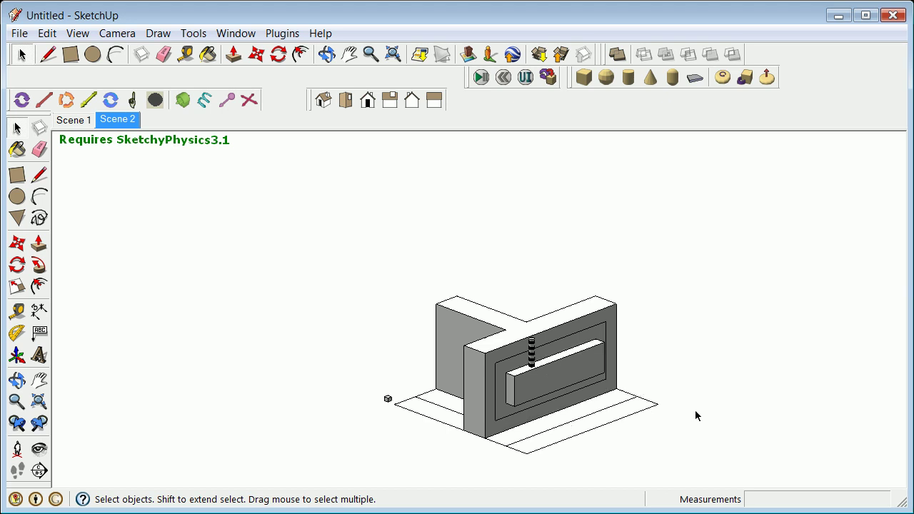
{"action": "scroll", "coordinate": [685, 409], "scroll_direction": "down", "scroll_amount": 5}
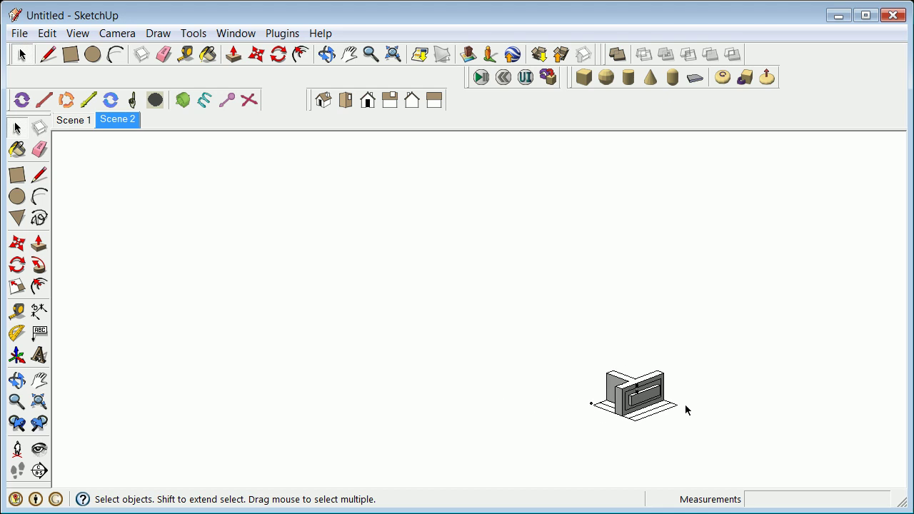
{"action": "left_click", "coordinate": [38, 401]}
{"action": "scroll", "coordinate": [471, 359], "scroll_direction": "down", "scroll_amount": 2}
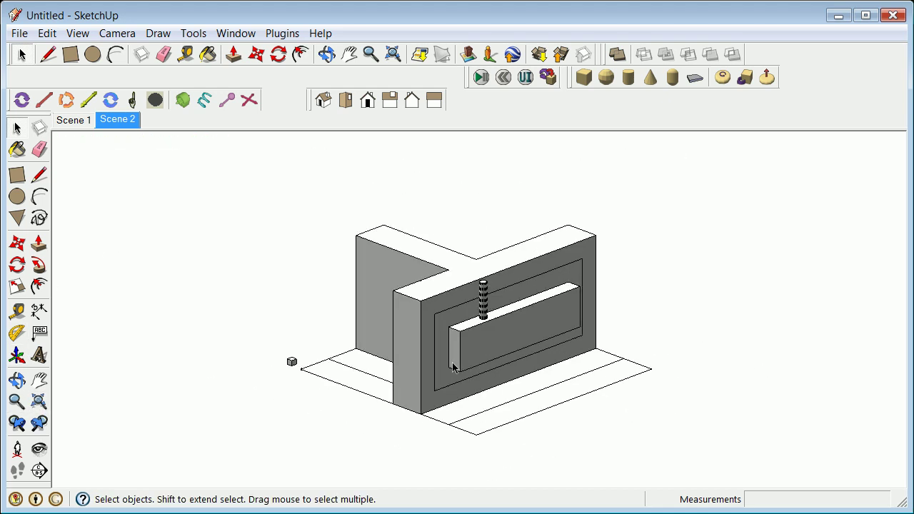
{"action": "scroll", "coordinate": [285, 393], "scroll_direction": "up", "scroll_amount": 6}
{"action": "scroll", "coordinate": [312, 371], "scroll_direction": "up", "scroll_amount": 6}
{"action": "scroll", "coordinate": [331, 371], "scroll_direction": "up", "scroll_amount": 4}
{"action": "scroll", "coordinate": [321, 223], "scroll_direction": "down", "scroll_amount": 5}
{"action": "scroll", "coordinate": [316, 200], "scroll_direction": "down", "scroll_amount": 3}
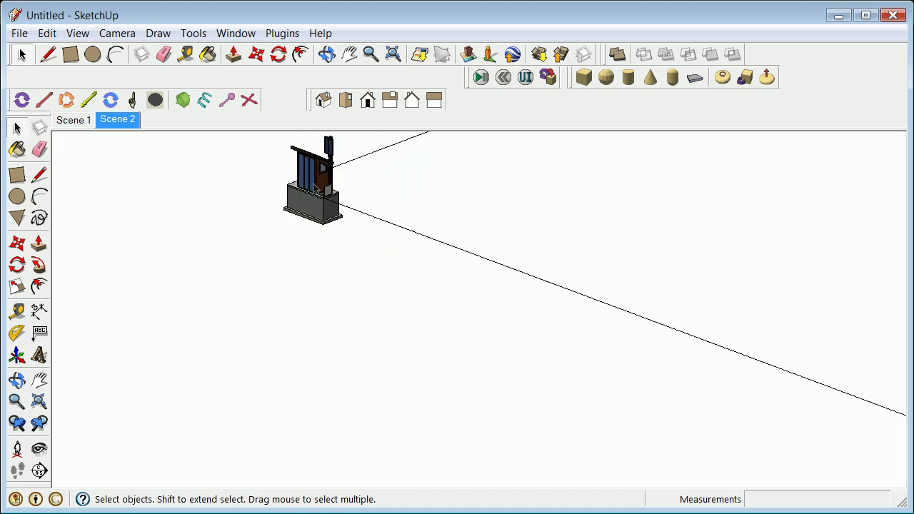
{"action": "scroll", "coordinate": [303, 135], "scroll_direction": "up", "scroll_amount": 5}
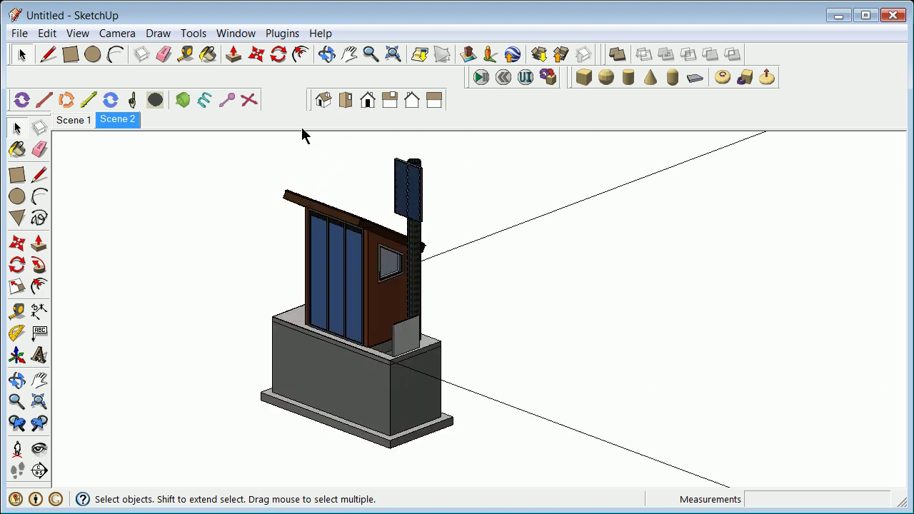
{"action": "scroll", "coordinate": [364, 288], "scroll_direction": "up", "scroll_amount": 4}
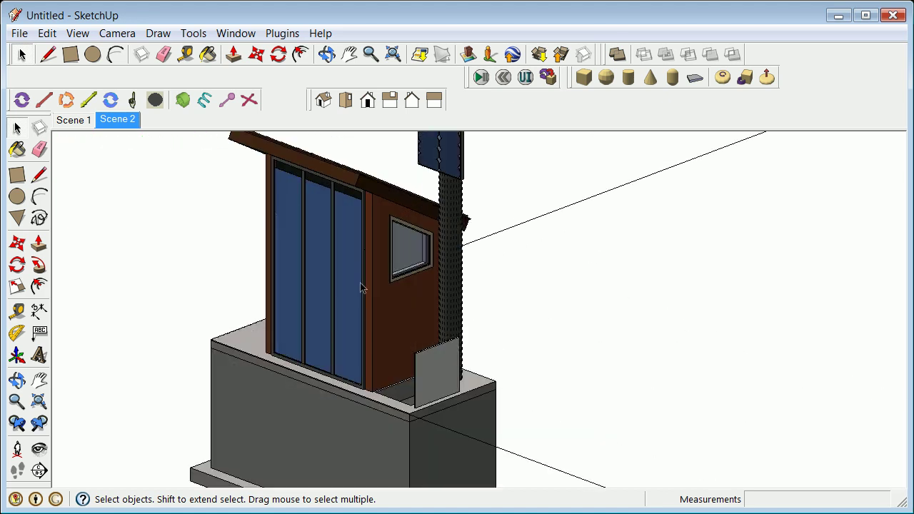
{"action": "scroll", "coordinate": [365, 288], "scroll_direction": "down", "scroll_amount": 4}
{"action": "left_click", "coordinate": [383, 406]}
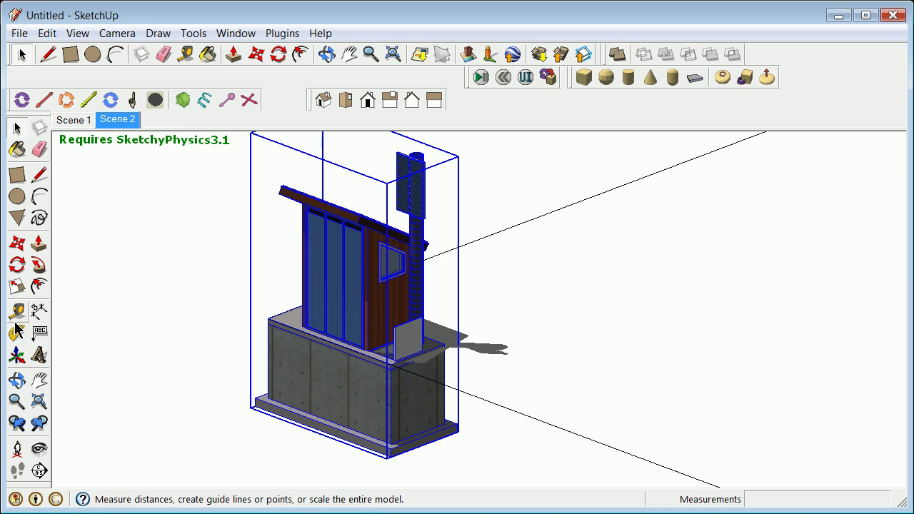
- Tape-measure the booth's 0.667 base edge and resize the component so it measures 1
{"action": "double_click", "coordinate": [370, 294]}
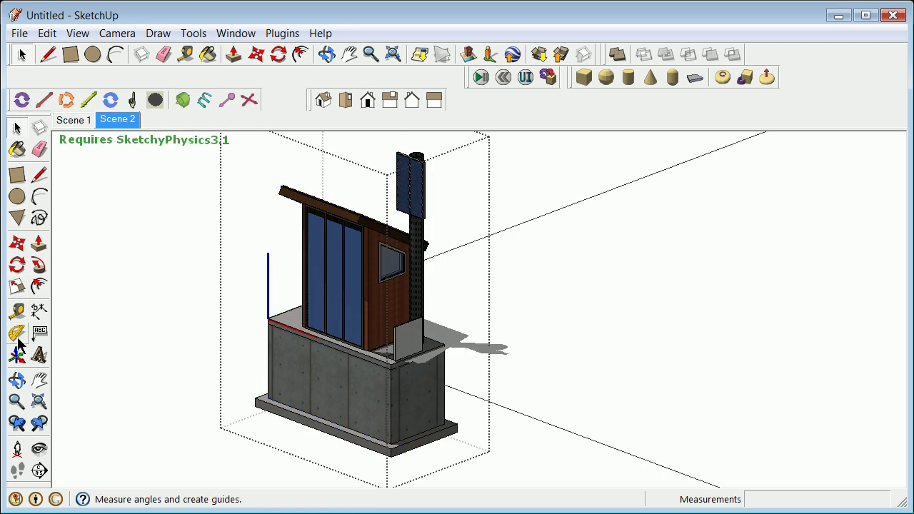
{"action": "left_click", "coordinate": [17, 311]}
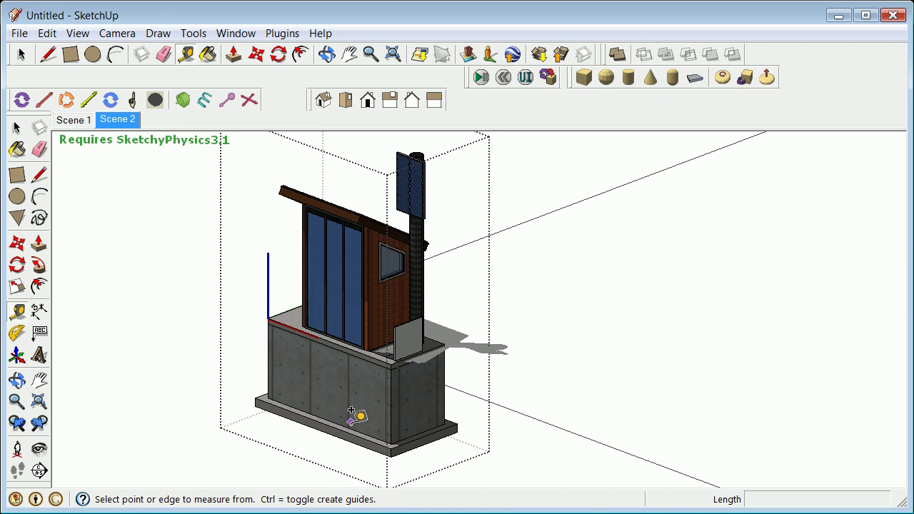
{"action": "left_click", "coordinate": [395, 444]}
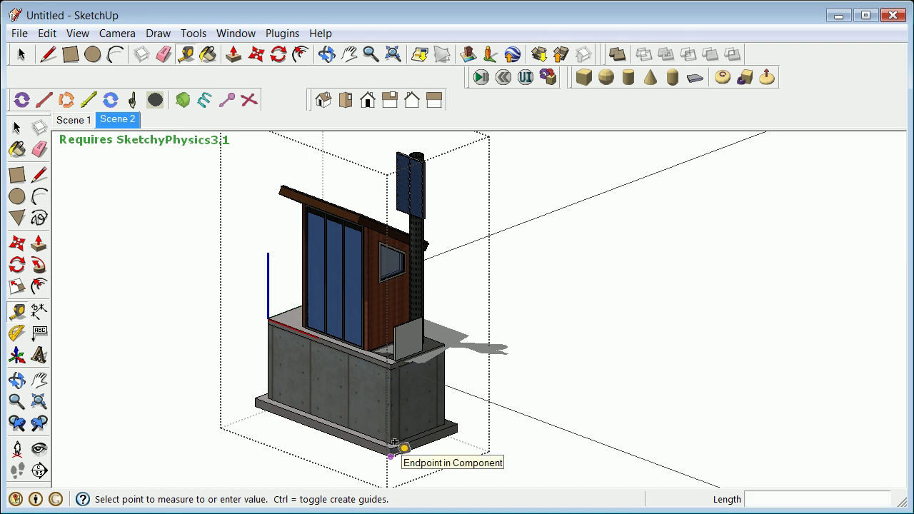
{"action": "scroll", "coordinate": [394, 443], "scroll_direction": "up", "scroll_amount": 2}
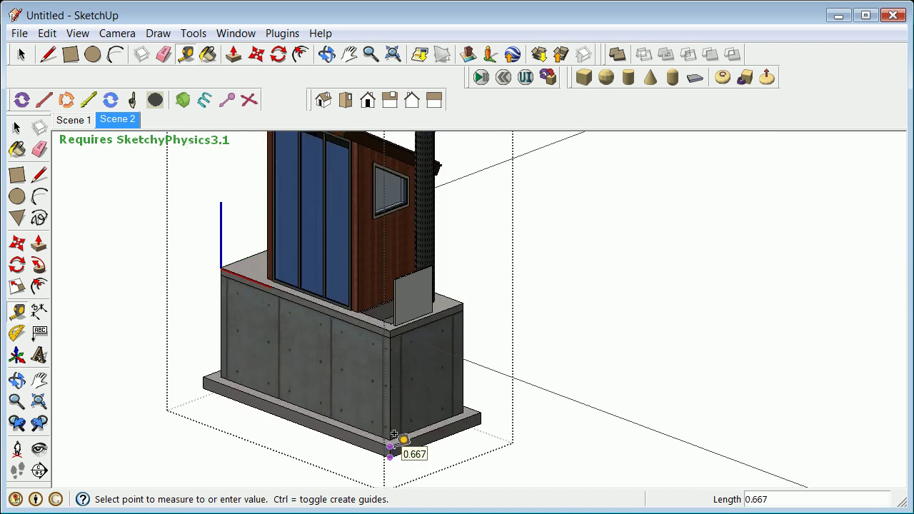
{"action": "left_click", "coordinate": [394, 434]}
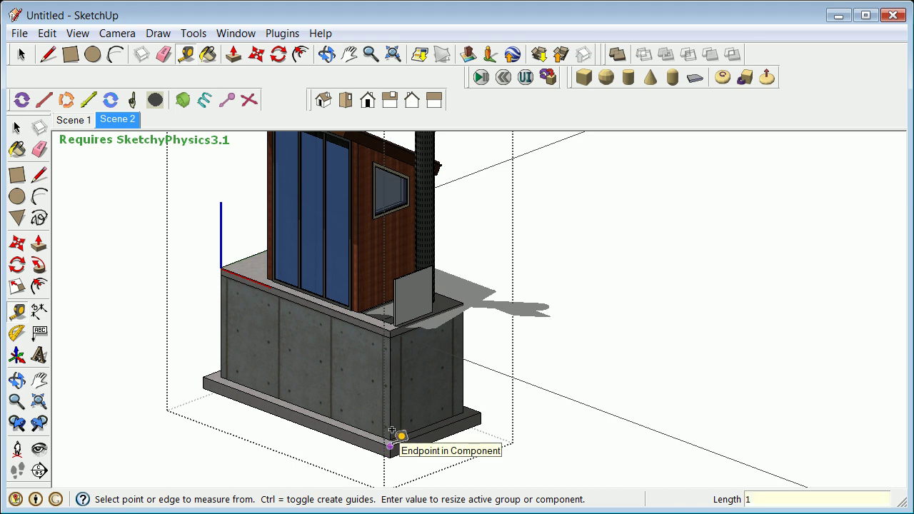
{"action": "key", "text": "Return"}
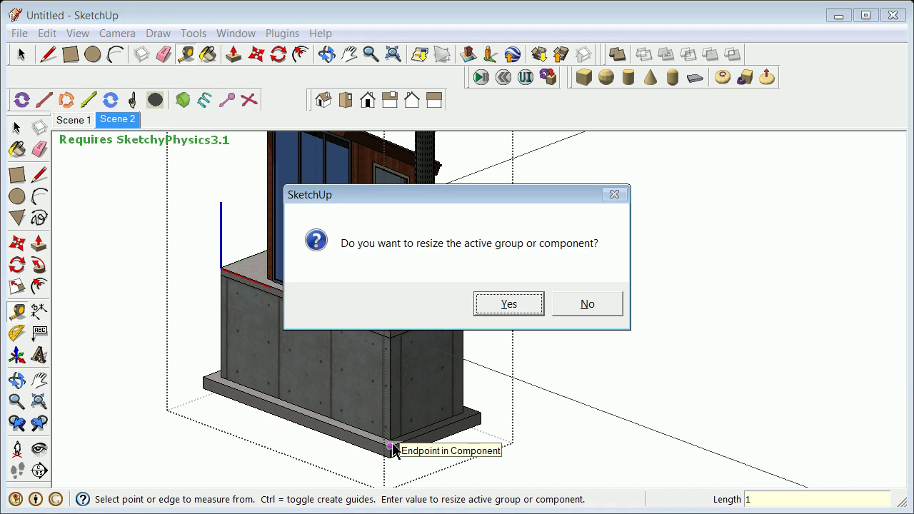
{"action": "left_click", "coordinate": [509, 304]}
{"action": "scroll", "coordinate": [461, 311], "scroll_direction": "up", "scroll_amount": 2}
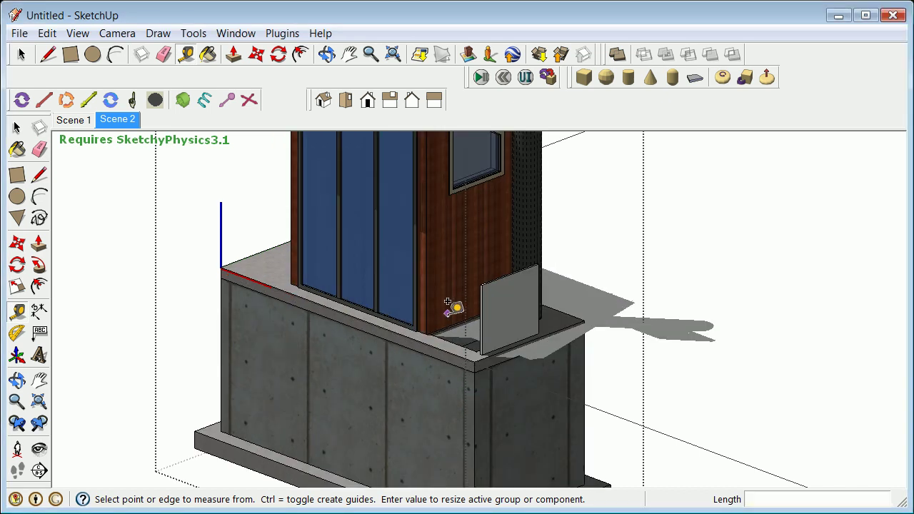
{"action": "scroll", "coordinate": [447, 303], "scroll_direction": "down", "scroll_amount": 3}
{"action": "left_click", "coordinate": [21, 55]}
{"action": "scroll", "coordinate": [199, 278], "scroll_direction": "down", "scroll_amount": 1}
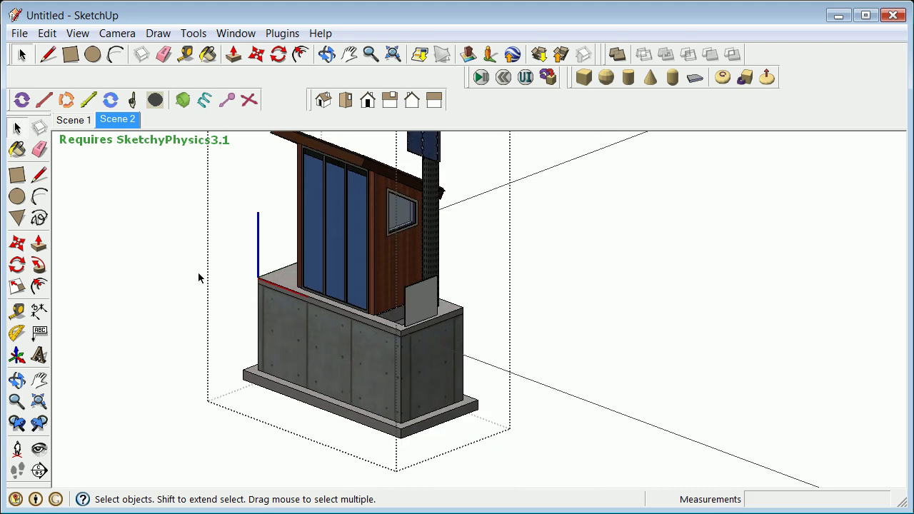
{"action": "scroll", "coordinate": [199, 278], "scroll_direction": "down", "scroll_amount": 1}
{"action": "scroll", "coordinate": [553, 249], "scroll_direction": "down", "scroll_amount": 3}
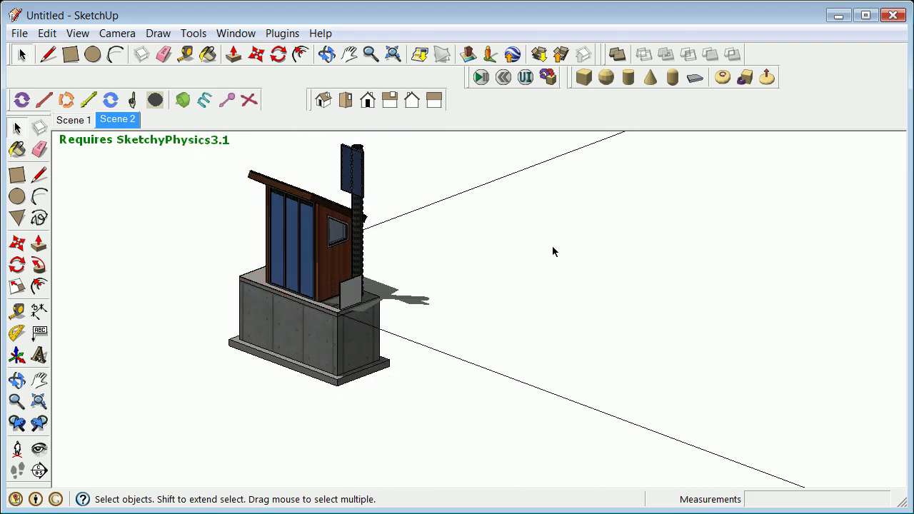
{"action": "scroll", "coordinate": [513, 269], "scroll_direction": "down", "scroll_amount": 5}
{"action": "scroll", "coordinate": [512, 270], "scroll_direction": "down", "scroll_amount": 5}
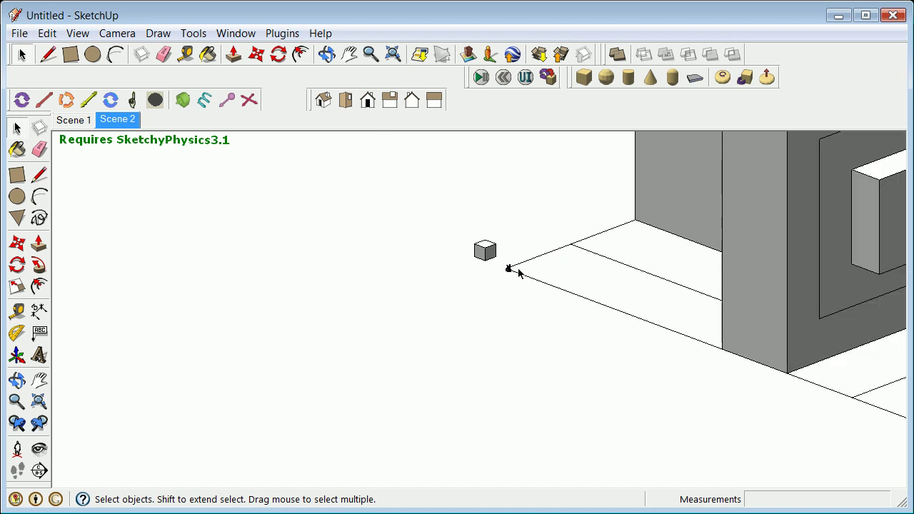
{"action": "scroll", "coordinate": [538, 267], "scroll_direction": "up", "scroll_amount": 6}
{"action": "scroll", "coordinate": [498, 269], "scroll_direction": "up", "scroll_amount": 6}
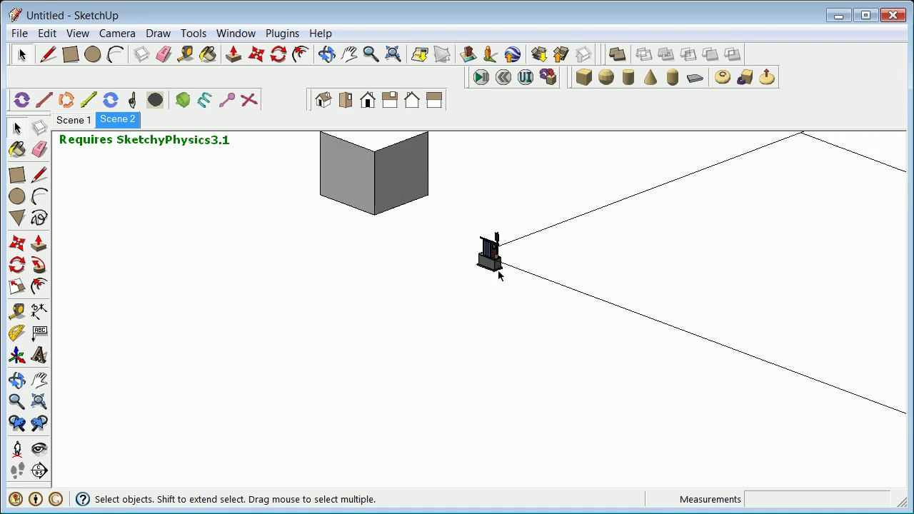
{"action": "scroll", "coordinate": [498, 243], "scroll_direction": "up", "scroll_amount": 3}
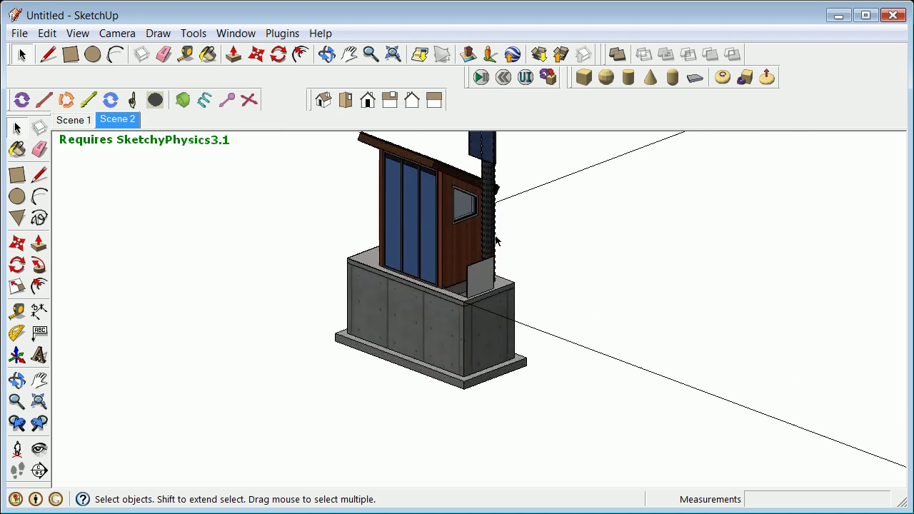
{"action": "scroll", "coordinate": [499, 227], "scroll_direction": "down", "scroll_amount": 2}
{"action": "scroll", "coordinate": [499, 227], "scroll_direction": "down", "scroll_amount": 2}
{"action": "scroll", "coordinate": [497, 196], "scroll_direction": "up", "scroll_amount": 1}
{"action": "scroll", "coordinate": [496, 192], "scroll_direction": "down", "scroll_amount": 3}
{"action": "scroll", "coordinate": [493, 187], "scroll_direction": "down", "scroll_amount": 2}
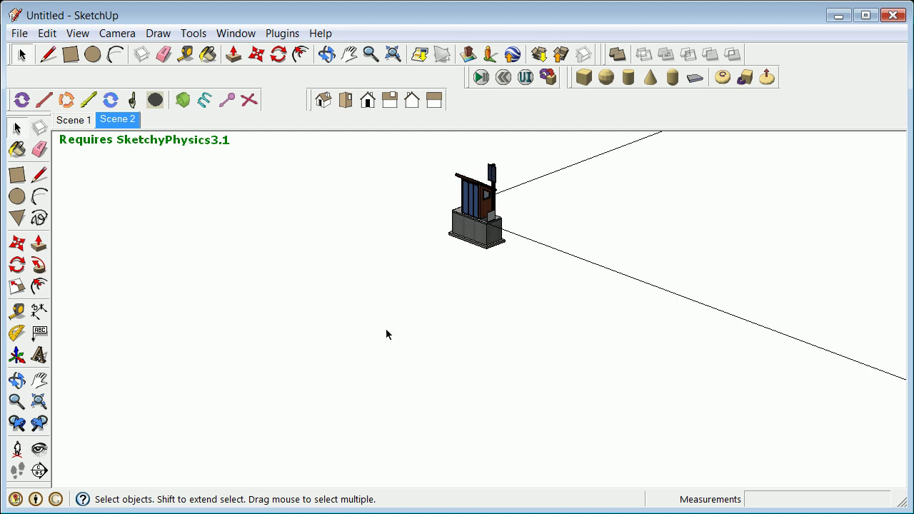
{"action": "scroll", "coordinate": [515, 215], "scroll_direction": "up", "scroll_amount": 1}
{"action": "scroll", "coordinate": [500, 228], "scroll_direction": "up", "scroll_amount": 5}
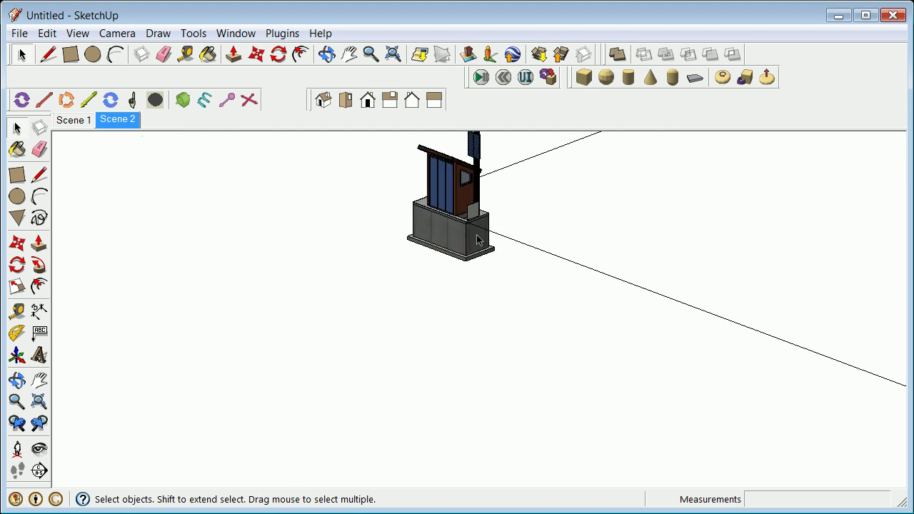
{"action": "scroll", "coordinate": [455, 263], "scroll_direction": "down", "scroll_amount": 8}
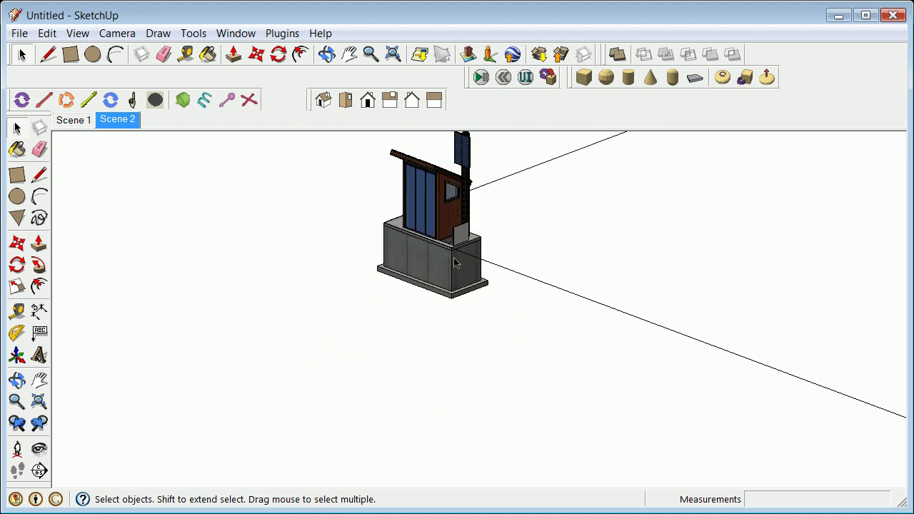
{"action": "scroll", "coordinate": [453, 259], "scroll_direction": "down", "scroll_amount": 3}
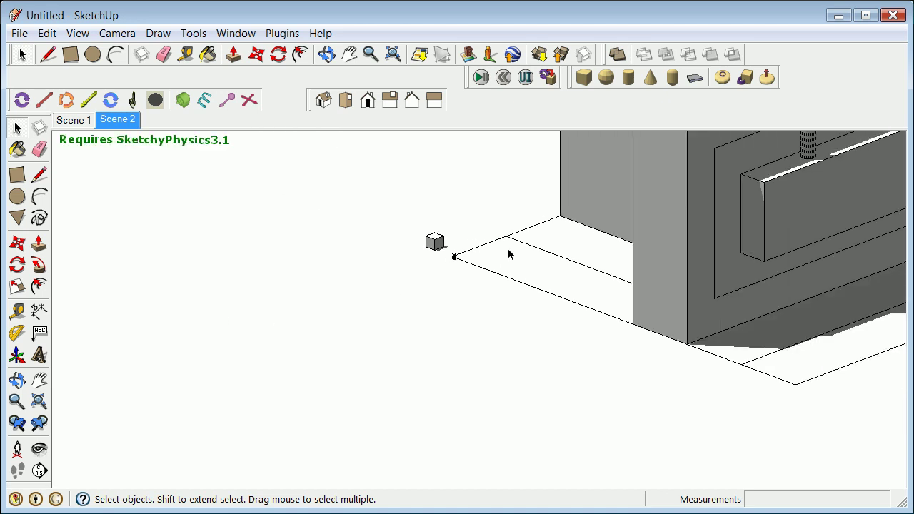
- Turn shadows off from the View menu
{"action": "left_click", "coordinate": [464, 261]}
{"action": "left_click", "coordinate": [78, 33]}
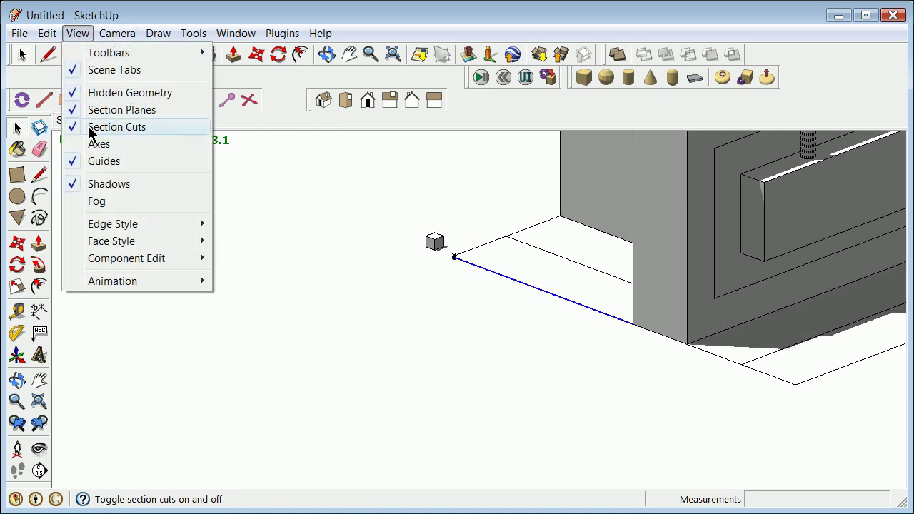
{"action": "left_click", "coordinate": [72, 191]}
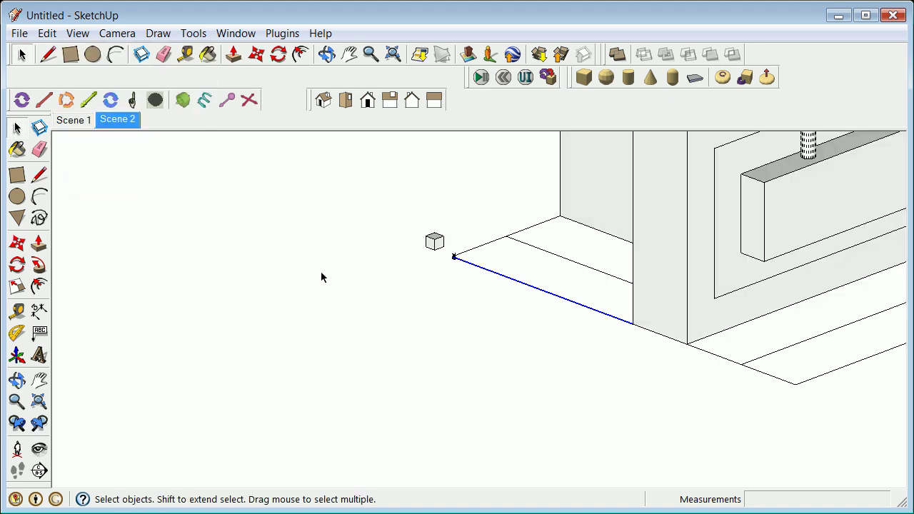
{"action": "left_click", "coordinate": [431, 263]}
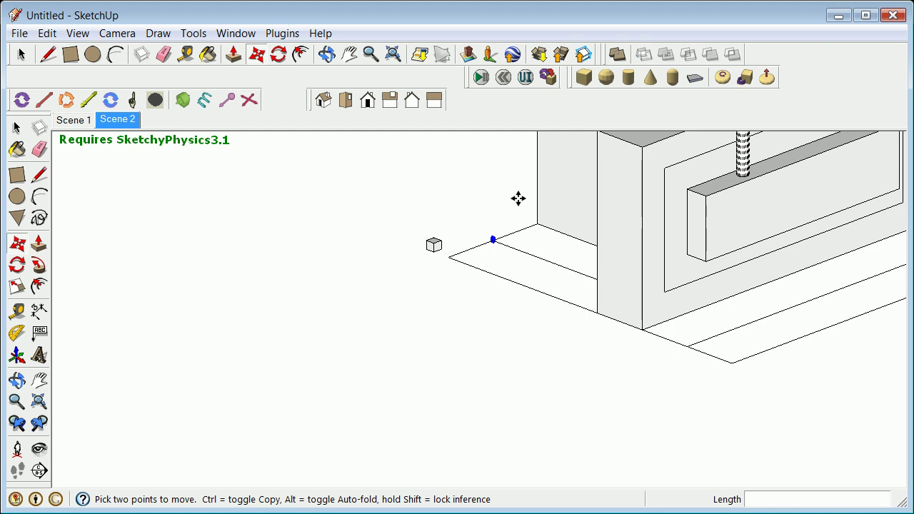
- Show the Plugins menu's SketchyPhysics, SketchyReplay and Kerkythea Exporter entries
{"action": "left_click", "coordinate": [18, 128]}
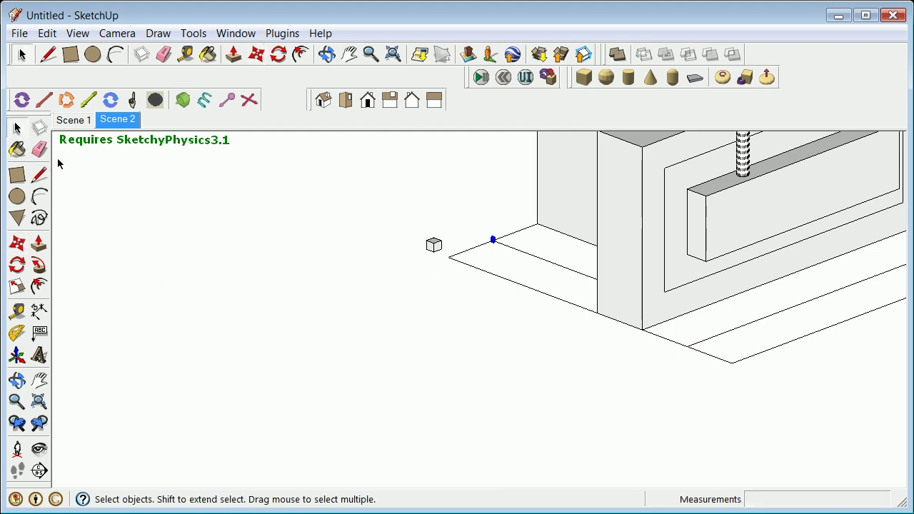
{"action": "left_click", "coordinate": [282, 33]}
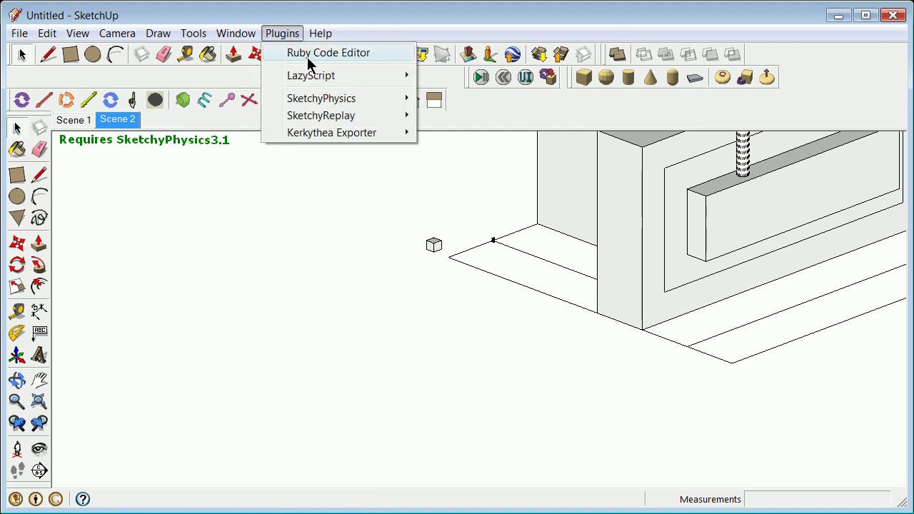
{"action": "mouse_move", "coordinate": [320, 107]}
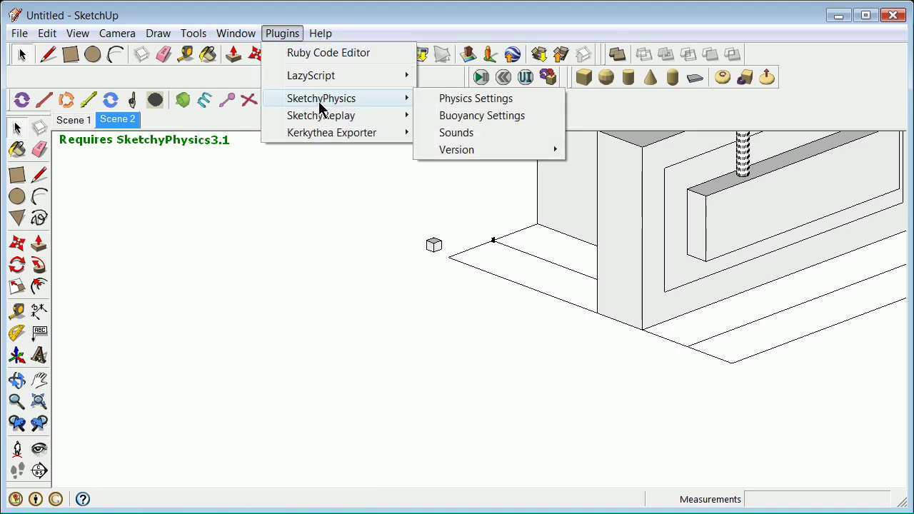